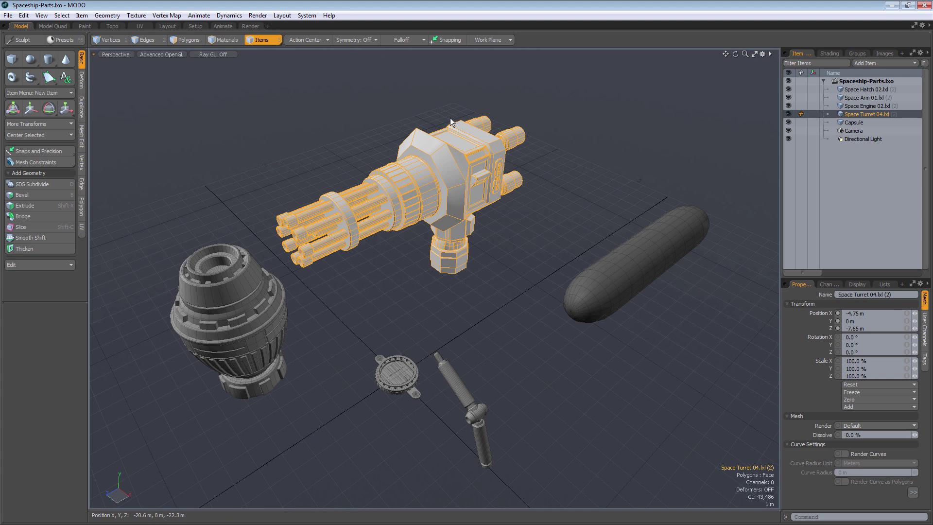
Start rotating the Space Turret 04 item and set the action center to Automatic.
left_click(316, 41)
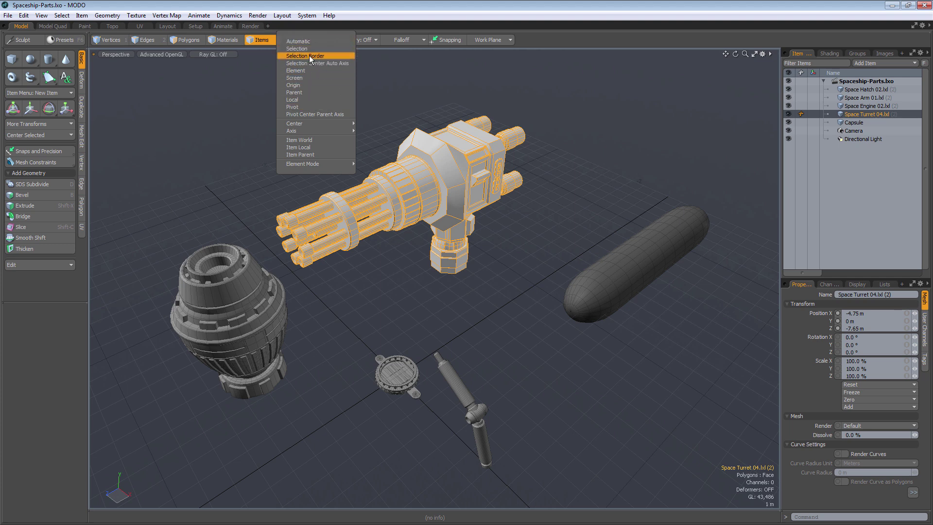
mouse_move(310, 123)
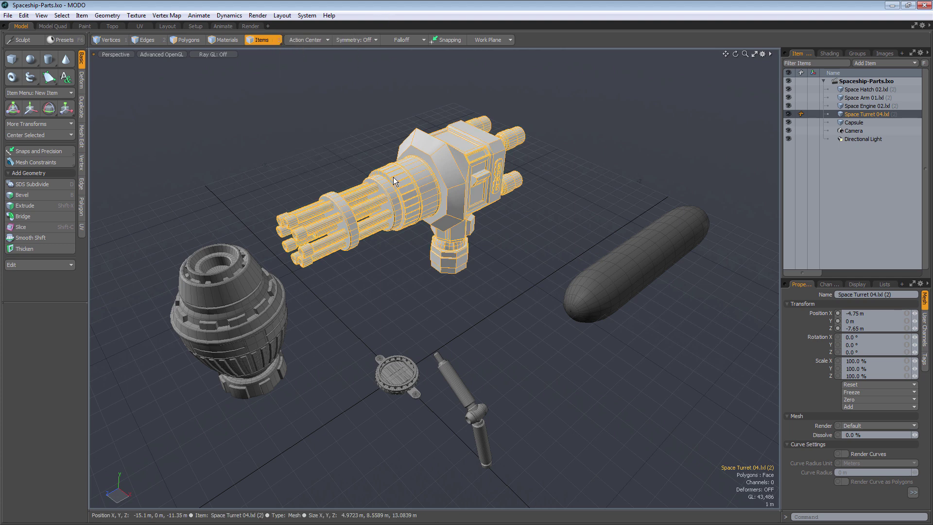
key("e")
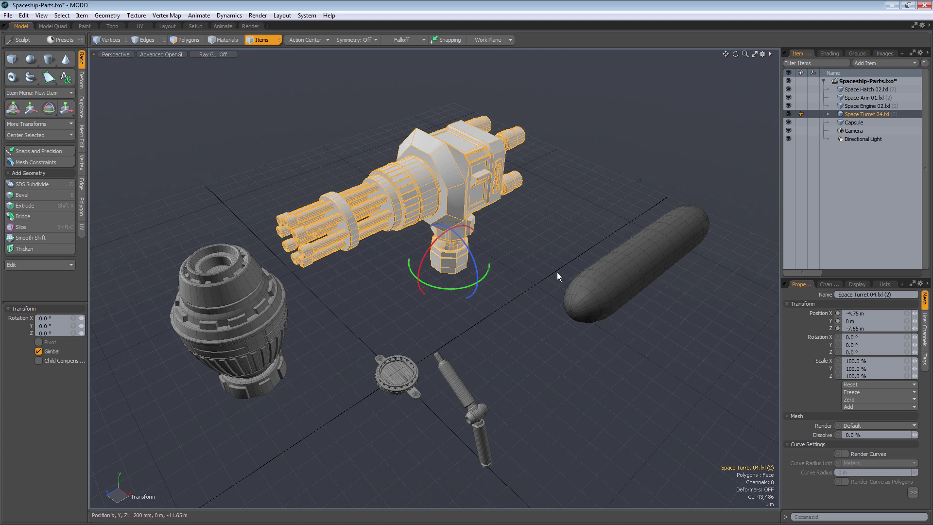
left_click(311, 43)
left_click(311, 43)
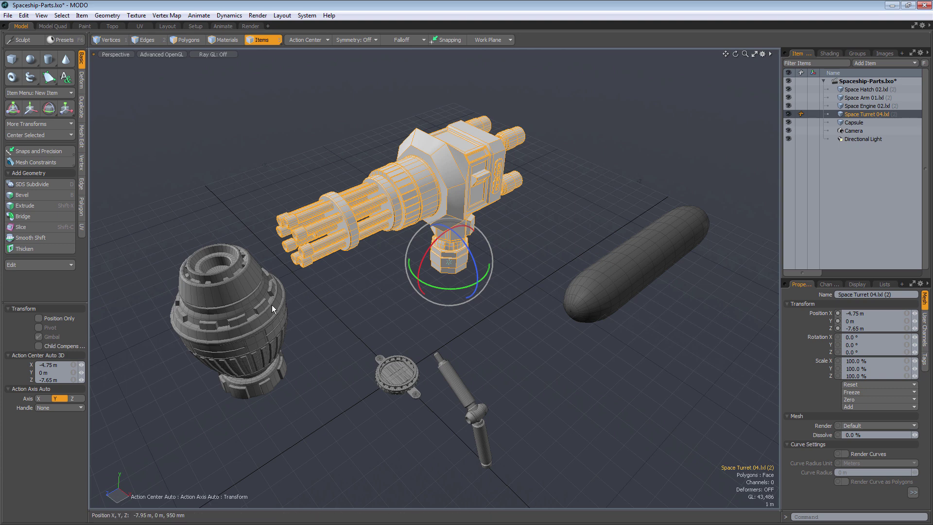
Check the automatic rotation center of the engine, hatch, arm and capsule items in turn, finishing on the turret.
left_click(236, 323)
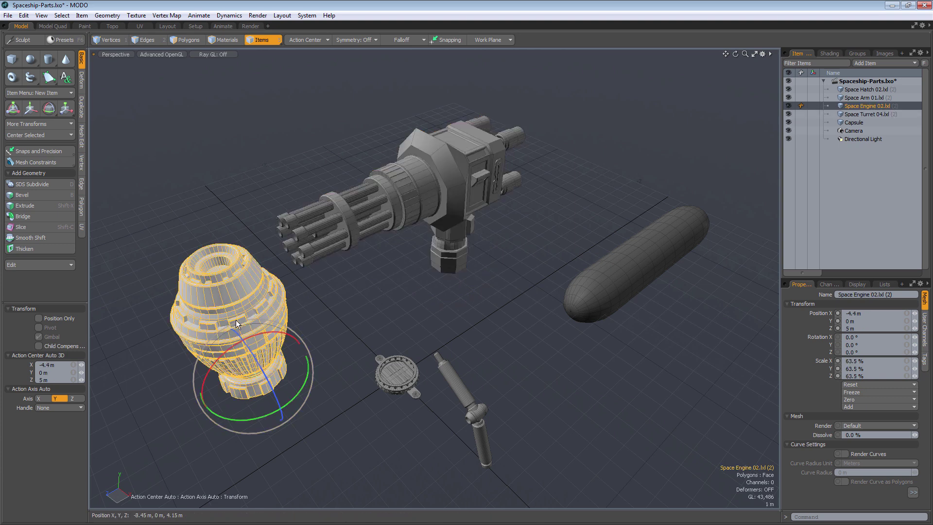
left_click(383, 369)
left_click(475, 421)
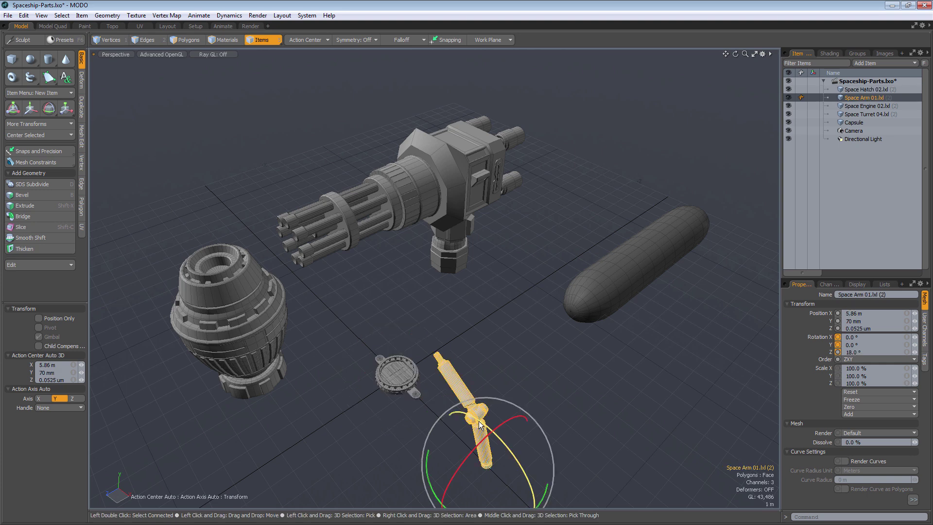
left_click(598, 278)
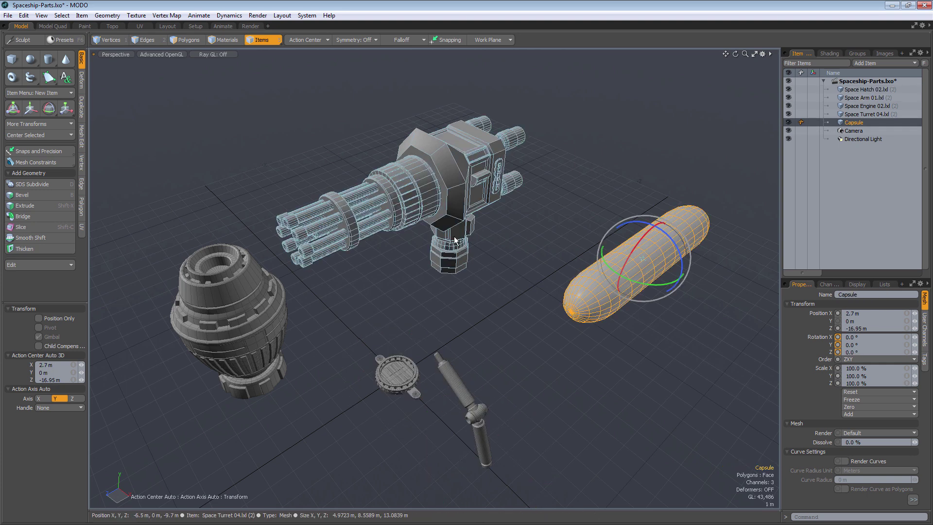
left_click(428, 262)
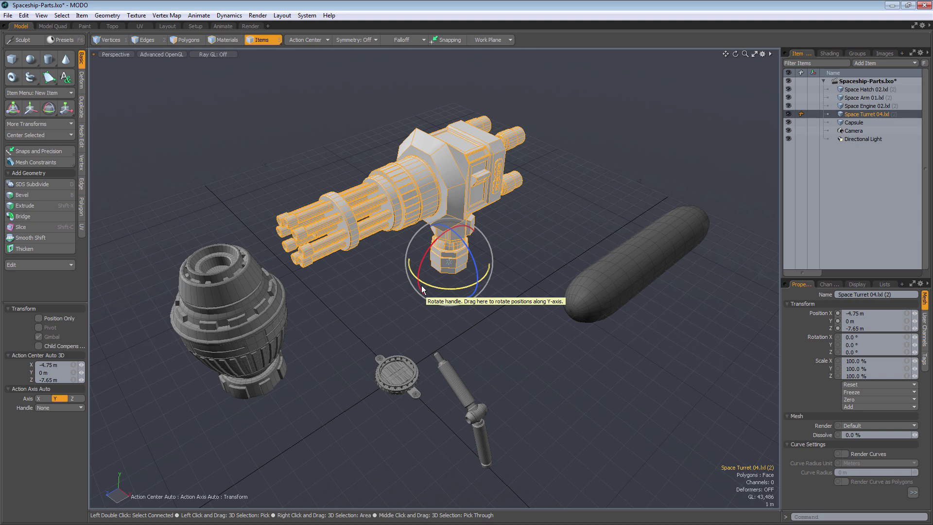
Place the rotation center beside the turret at about X -3.9 m, Z -11 m, try rotating around it, and undo the rotation.
left_click(343, 296)
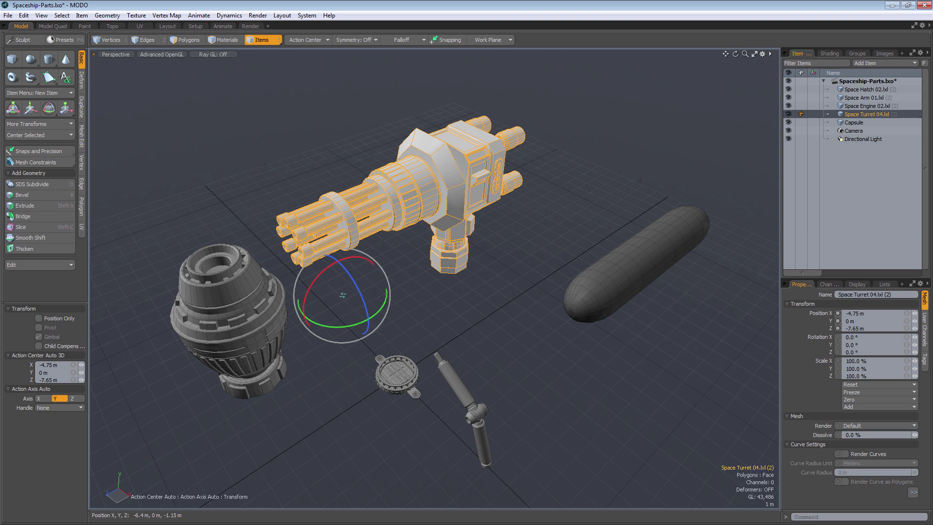
left_click(465, 314)
left_click(562, 231)
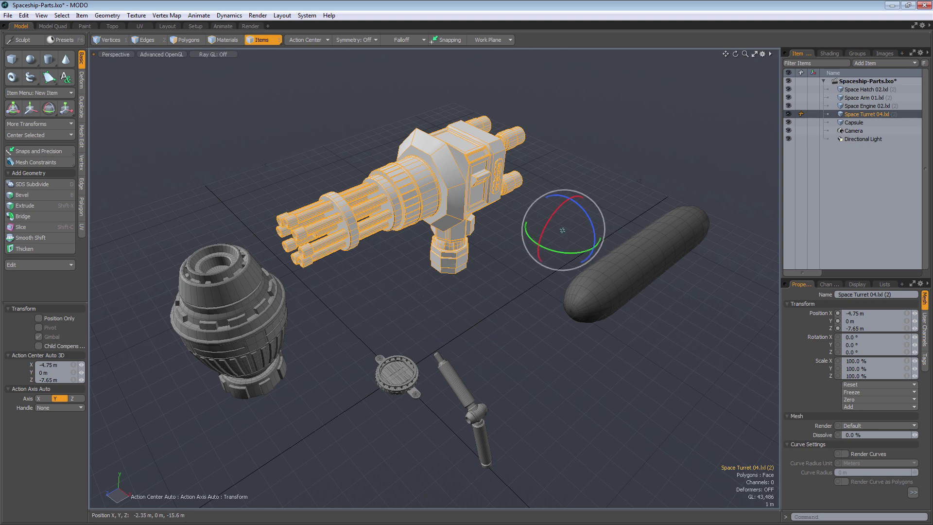
left_click(498, 247)
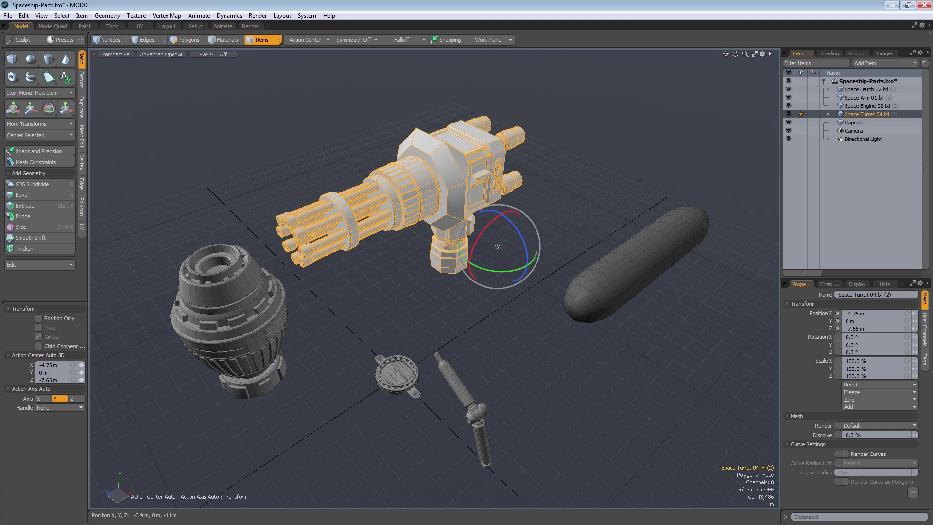
left_click_drag(494, 270, 533, 256)
left_click_drag(593, 243, 482, 298)
key("ctrl+z")
Place the rotation center over the turret's barrels and examine its real position relative to the ground plane from other angles.
left_click(351, 218)
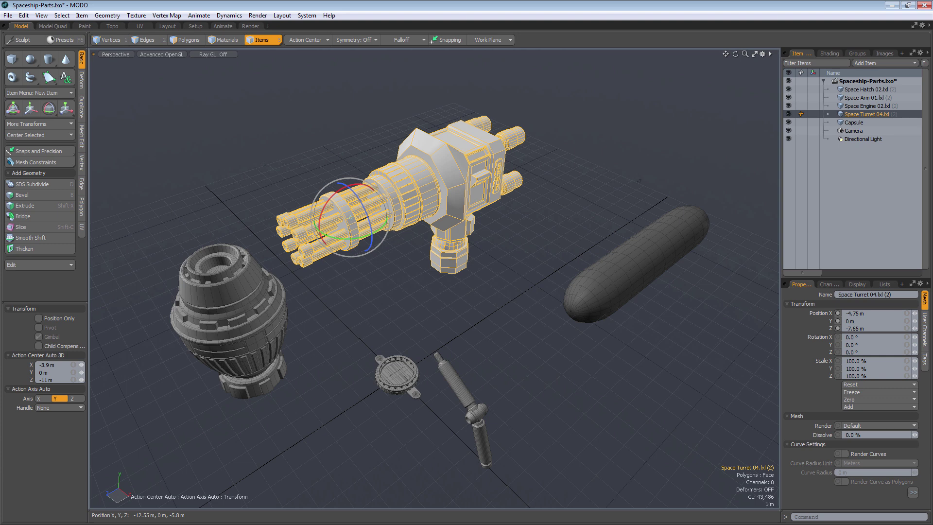
left_click_drag(347, 272, 369, 316, "alt")
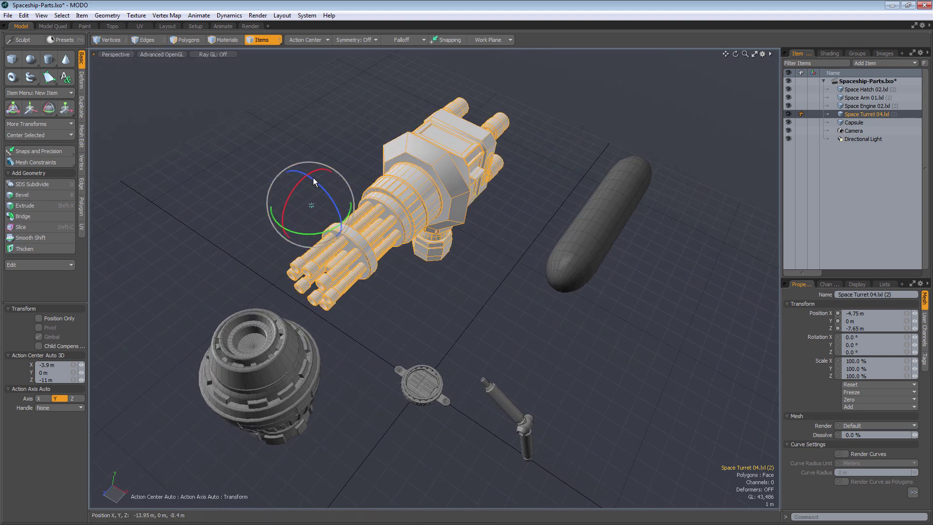
left_click_drag(467, 293, 447, 227, "alt")
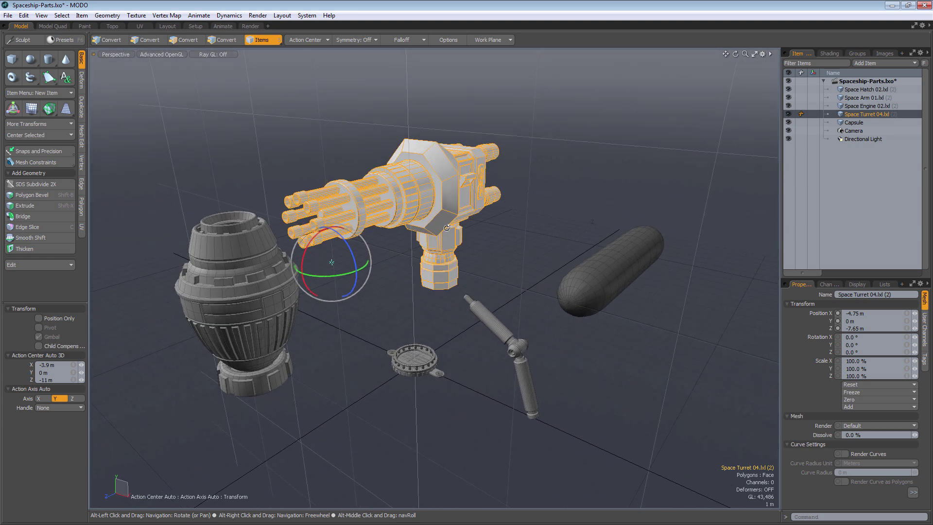
Restart the transform on the turret and relocate its rotation center to several points on the ground plane around it.
key("space")
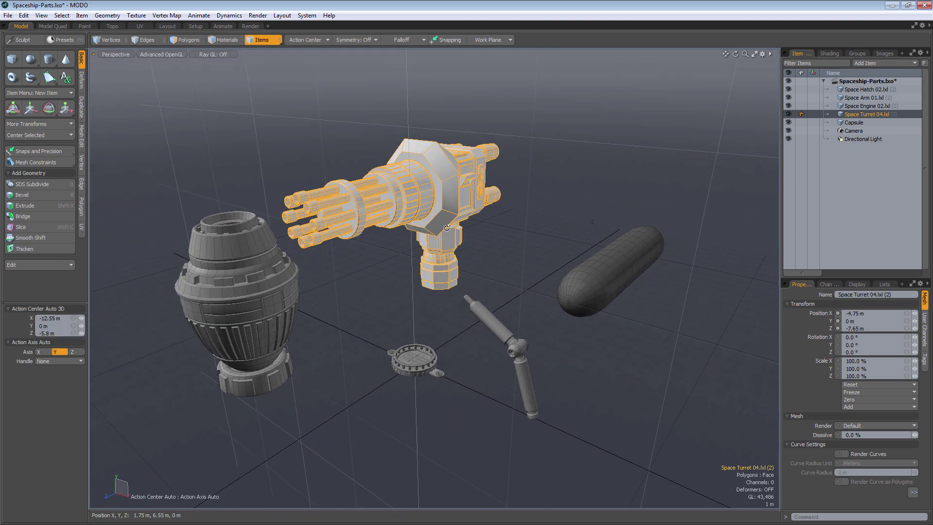
key("y")
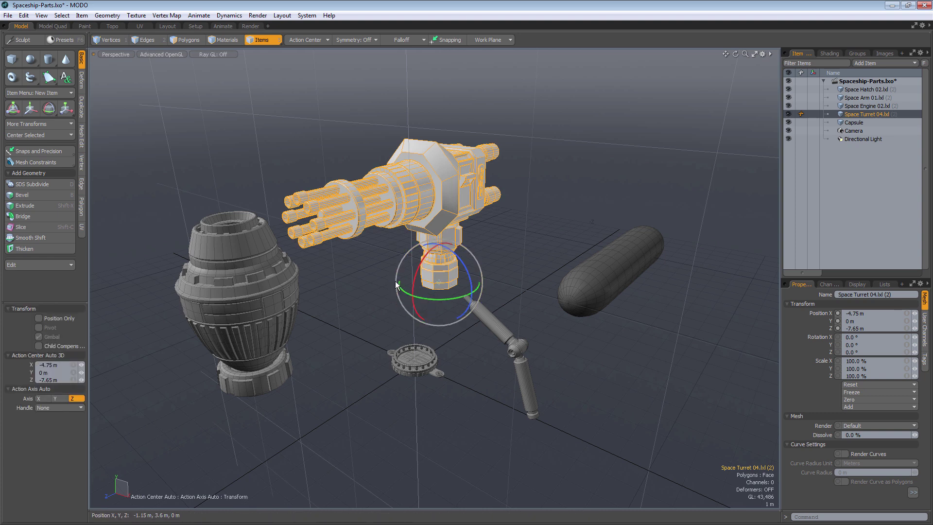
left_click_drag(403, 262, 408, 351, "alt")
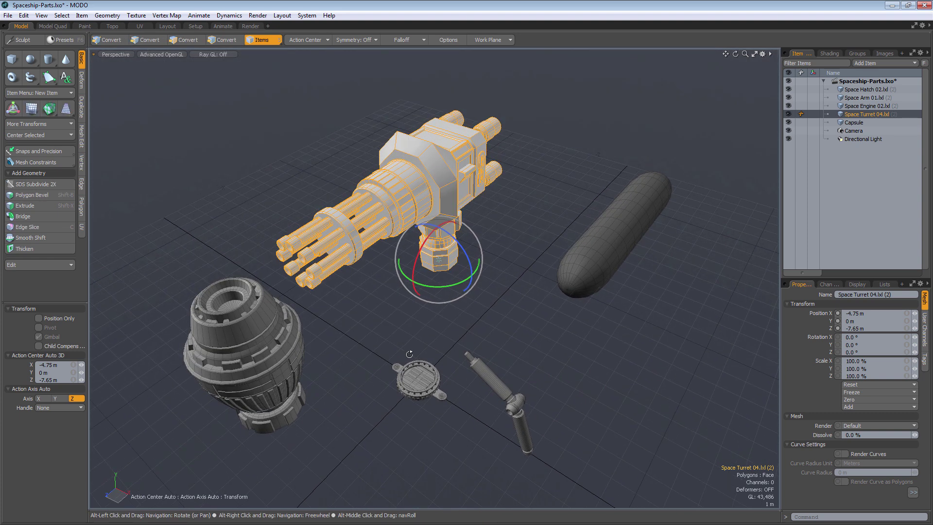
left_click(363, 306)
left_click(479, 323)
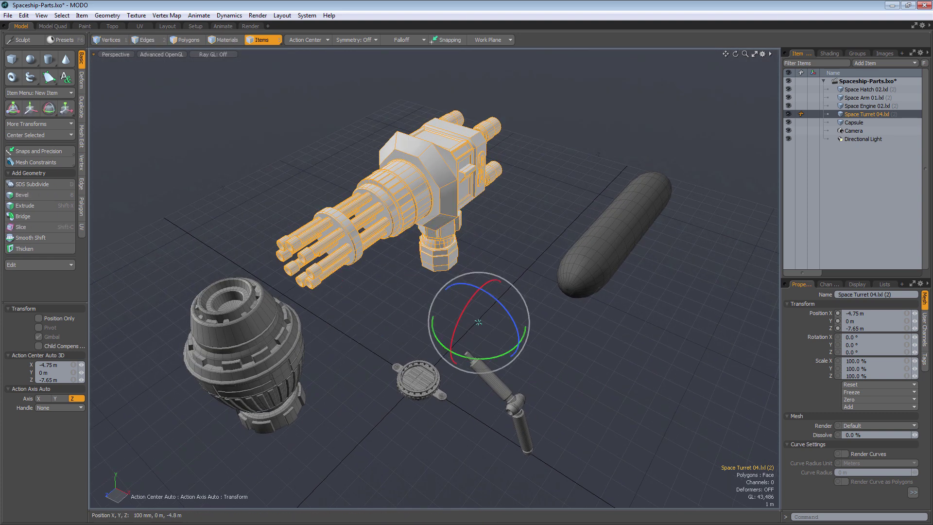
left_click(518, 237)
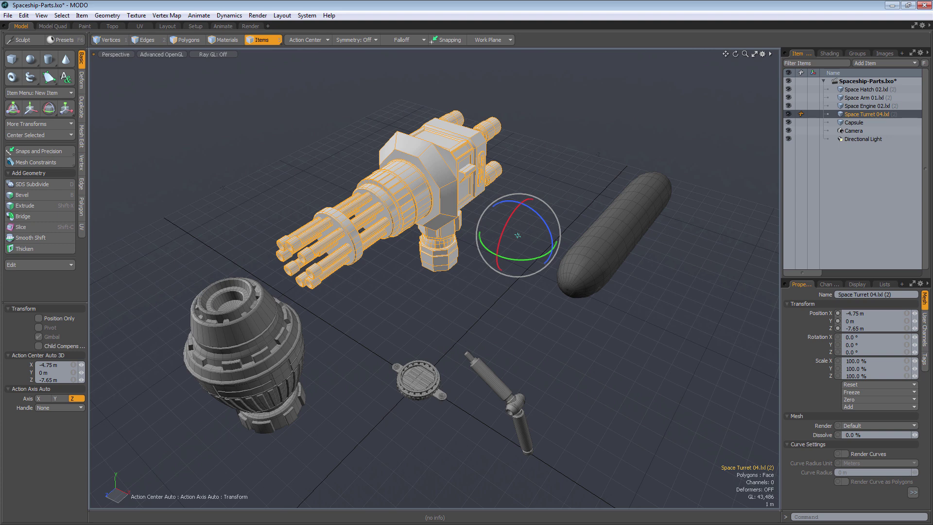
In the top view, place the rotation center on the turret's rear corner at about X -6.45 m, Z -11.25 m, try rotating, and undo it.
key("KP_1")
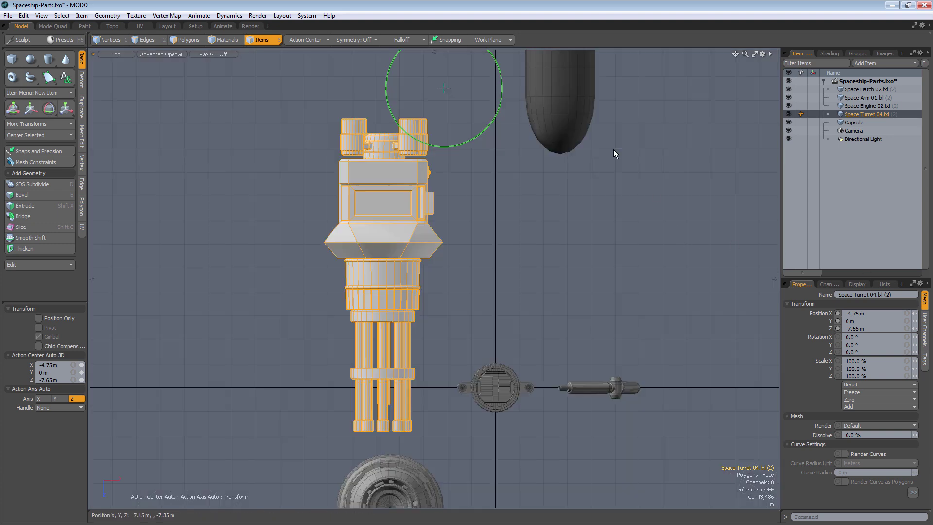
left_click(282, 80)
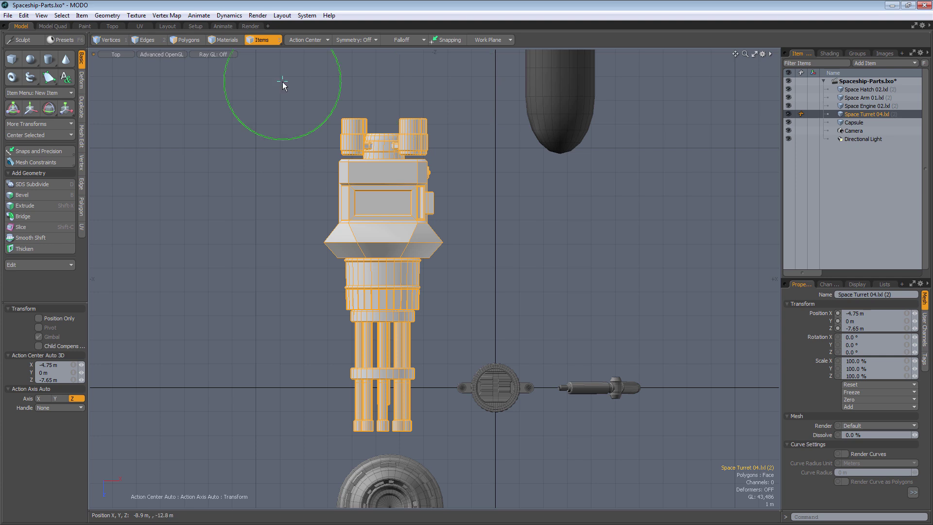
left_click(221, 224)
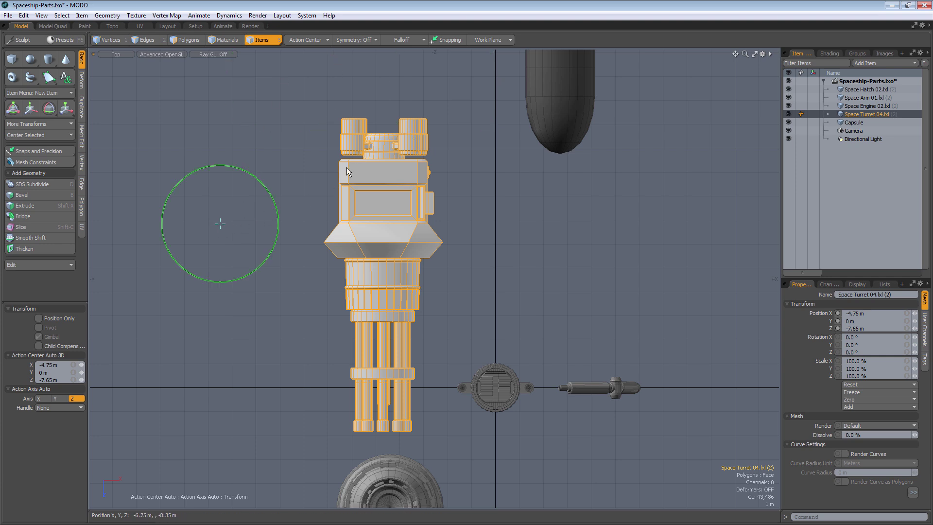
left_click(342, 119)
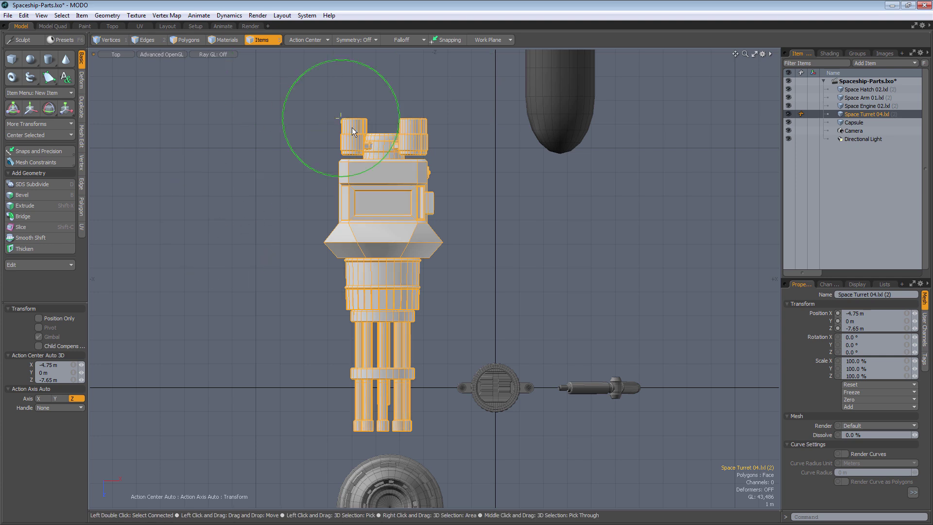
left_click_drag(398, 107, 425, 131)
key("ctrl+z")
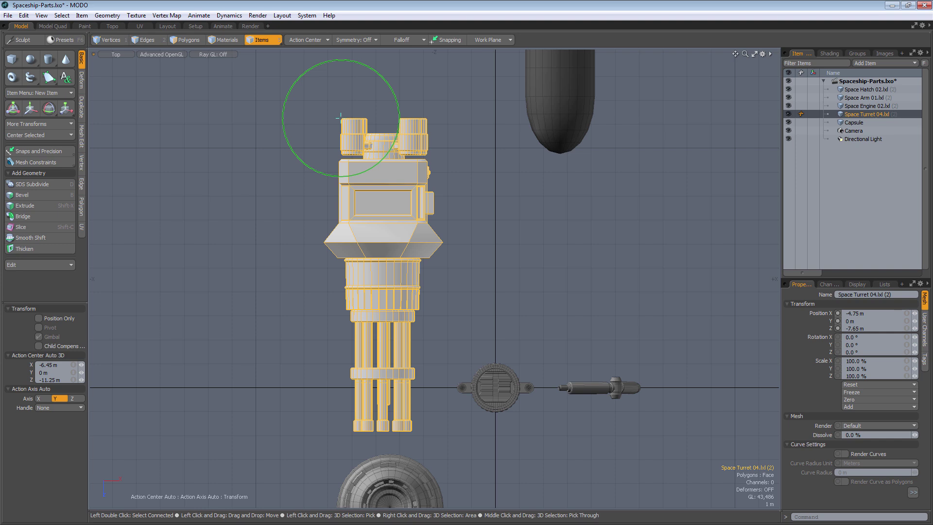
Select the Space Hatch 02 item and, in polygon mode, select the whole connected ring on top of it in perspective.
key("KP_Decimal")
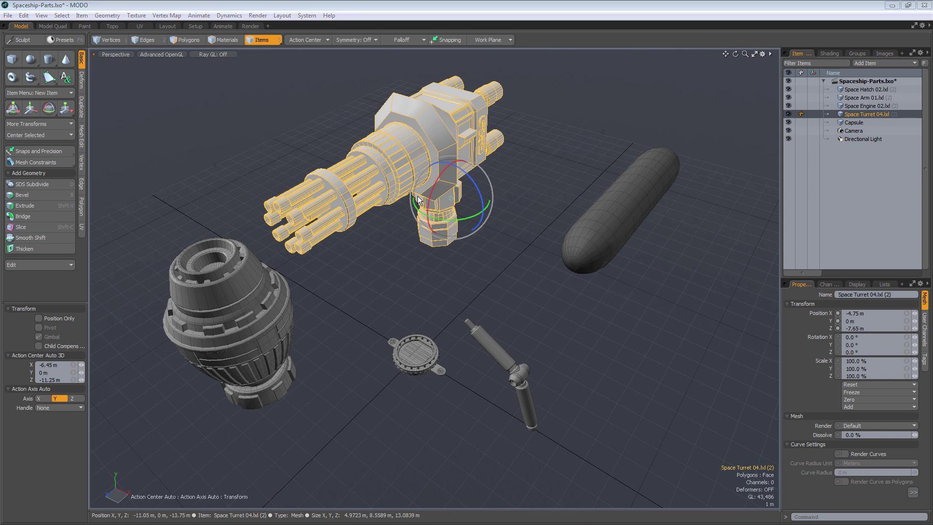
left_click(416, 355)
key("shift+a")
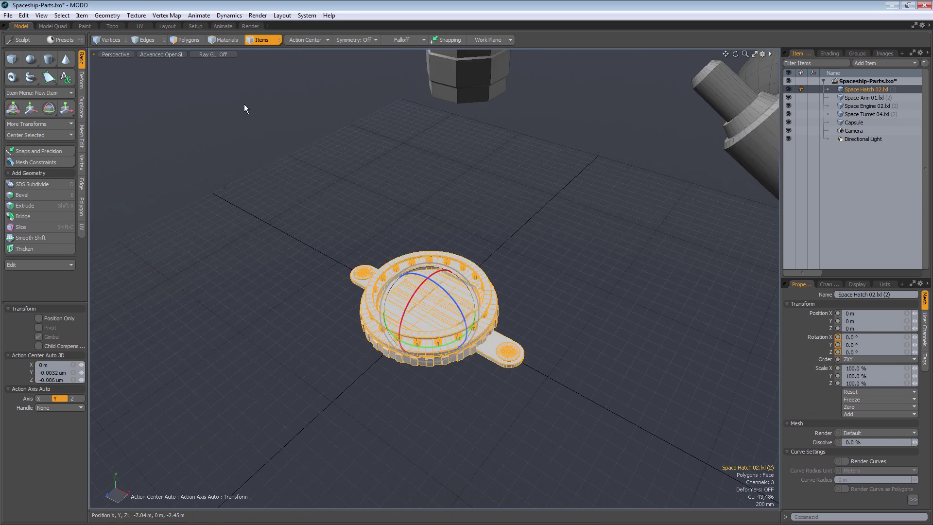
left_click(189, 40)
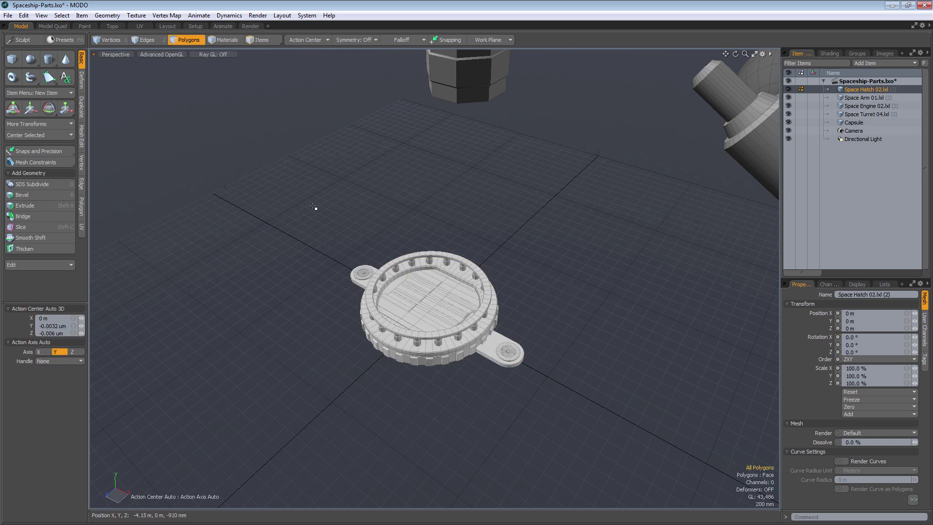
double_click(374, 310)
scroll(372, 311, "up", 2)
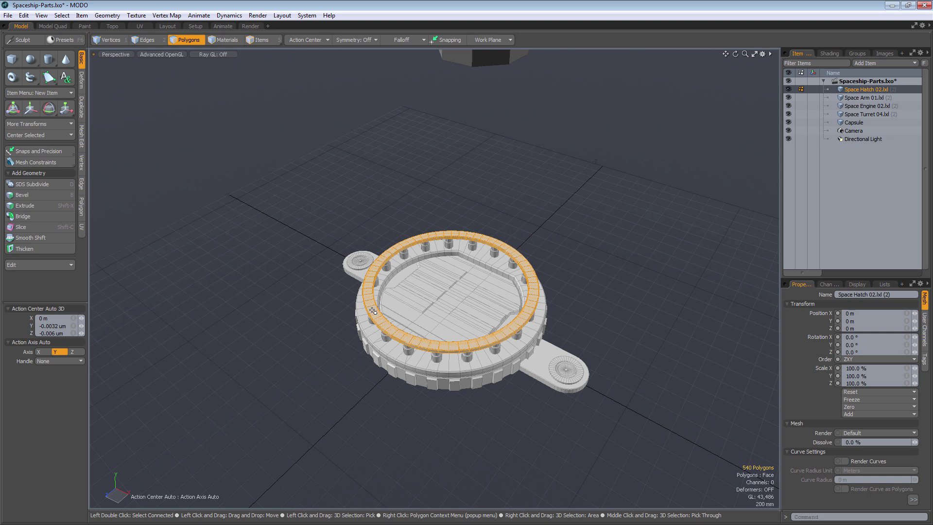
Move the hatch's ring about -750 mm in X and -310 mm in Z using an action center placed away from the hatch.
key("w")
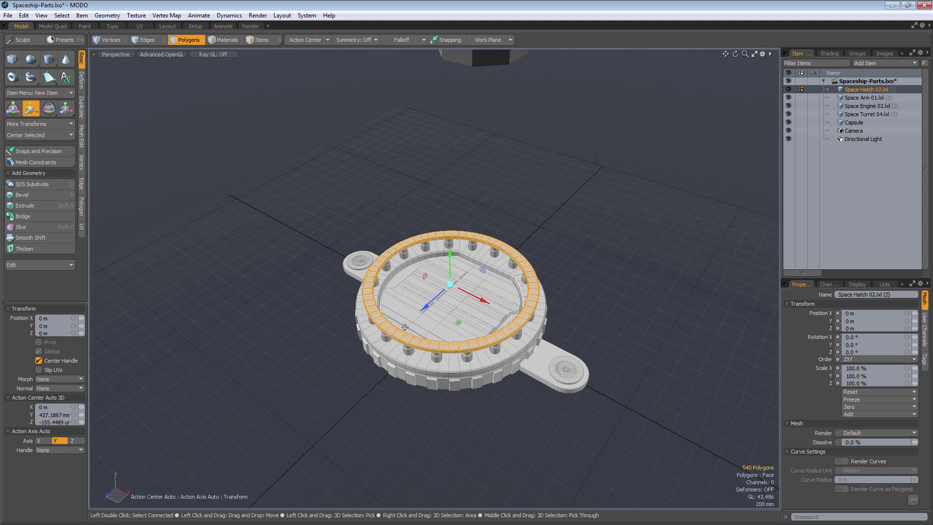
left_click(239, 222)
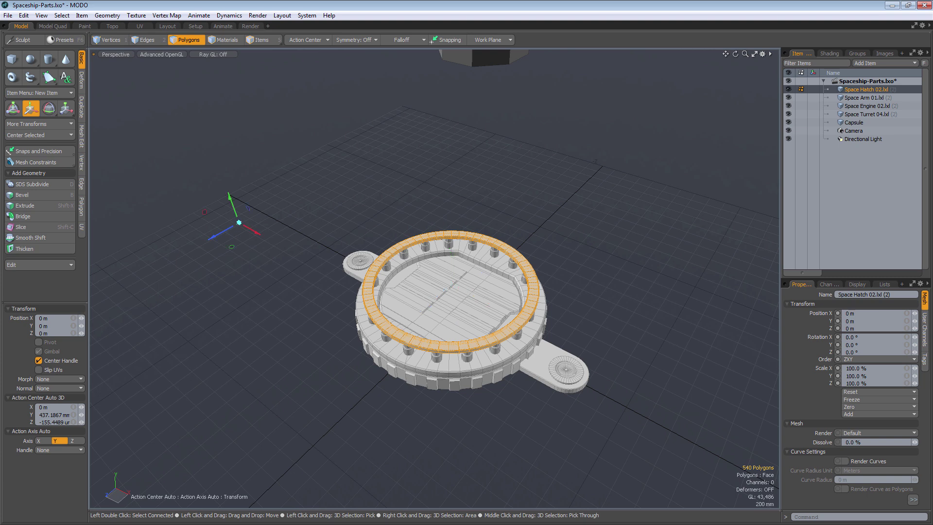
left_click(389, 167)
left_click(567, 191)
left_click(649, 289)
left_click_drag(287, 276, 269, 242)
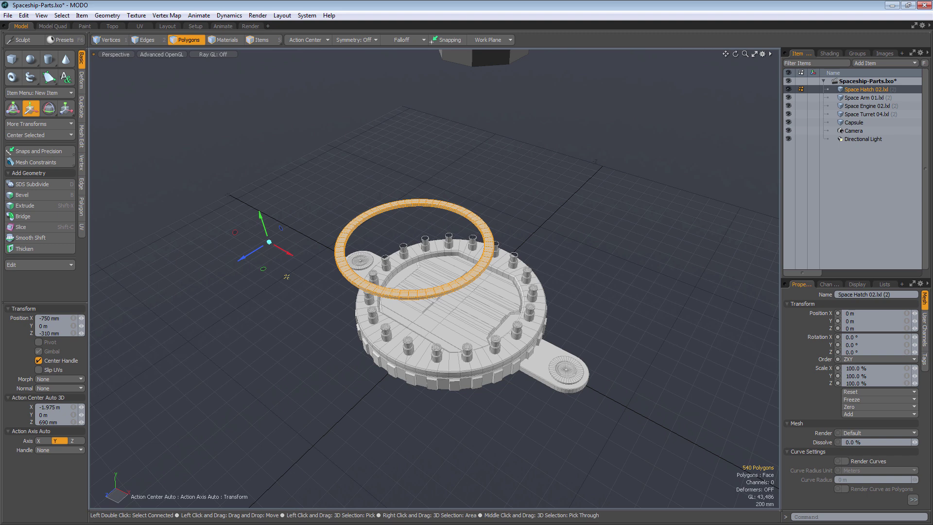
Relocate the Move tool's action center to several empty points around the hatch.
left_click(264, 342)
left_click(352, 408)
left_click(609, 284)
left_click(572, 178)
left_click(443, 183)
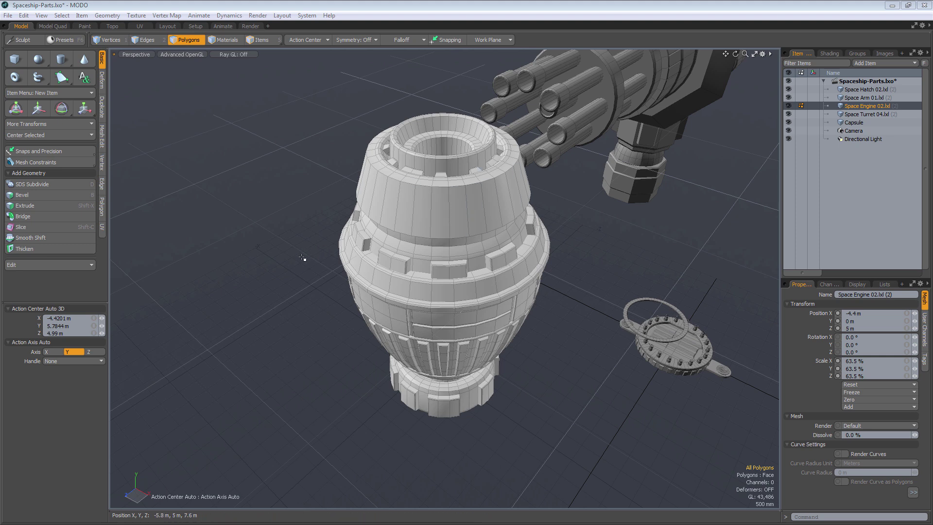
Set the action center to Selection and start the Rotate tool on the Space Engine 02 polygons.
left_click(310, 38)
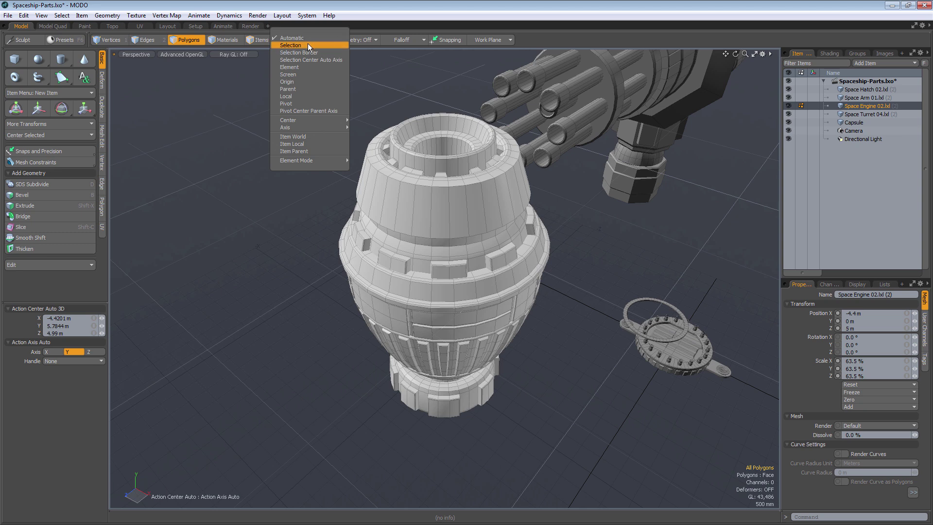
left_click(308, 44)
key("e")
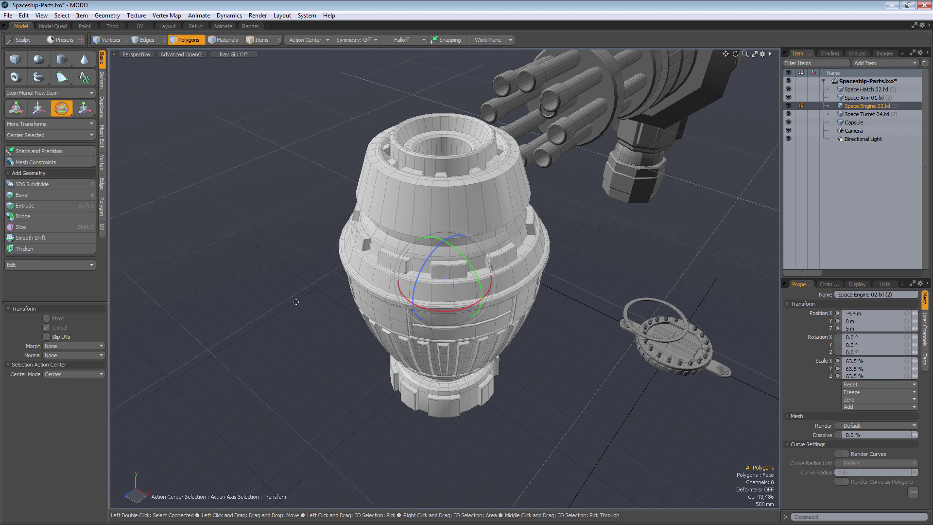
Switch the Selection action center's center mode through Top, Bottom and Back, return it to Center and drop the Rotate tool.
left_click(68, 373)
left_click(71, 379)
left_click(71, 377)
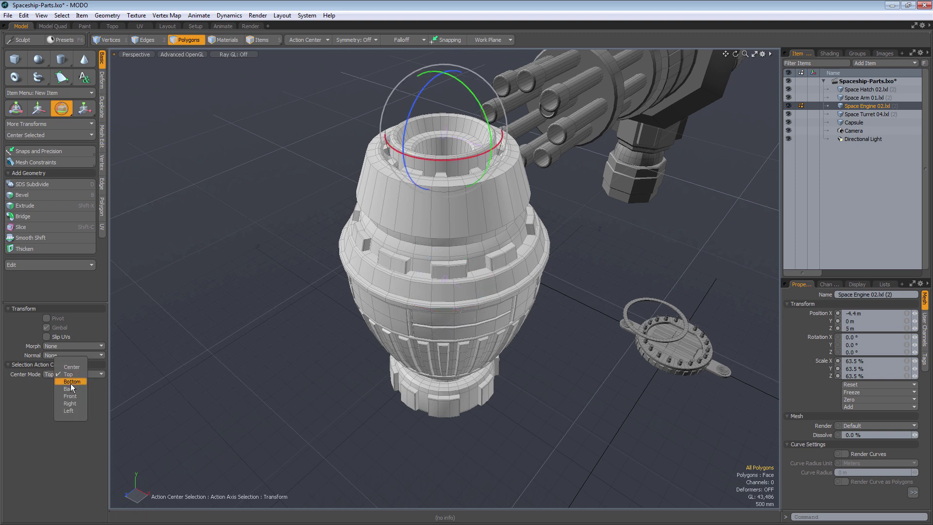
left_click(71, 382)
left_click(69, 372)
left_click(69, 379)
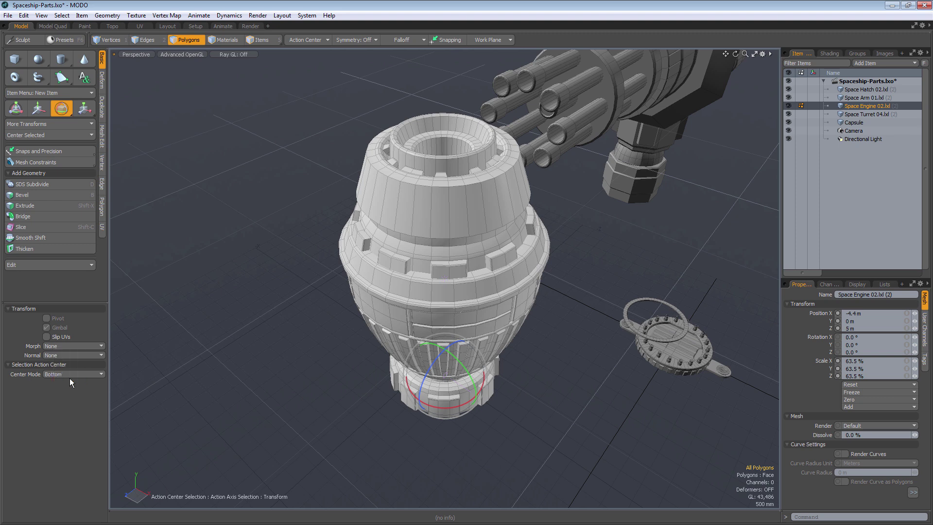
left_click(69, 373)
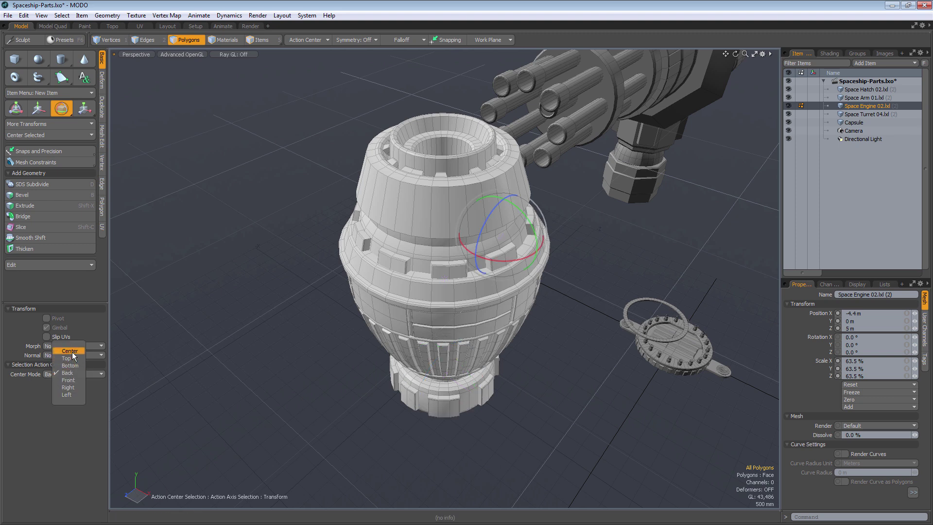
left_click(72, 351)
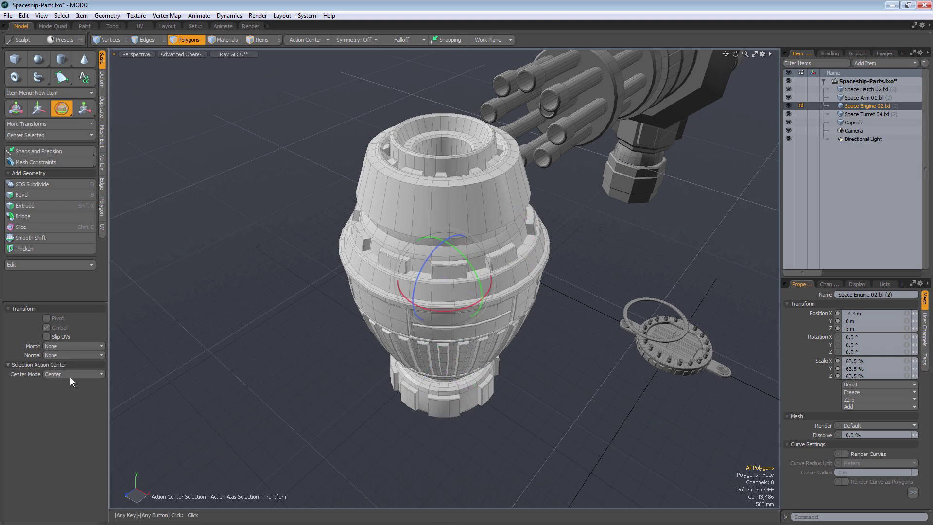
key("space")
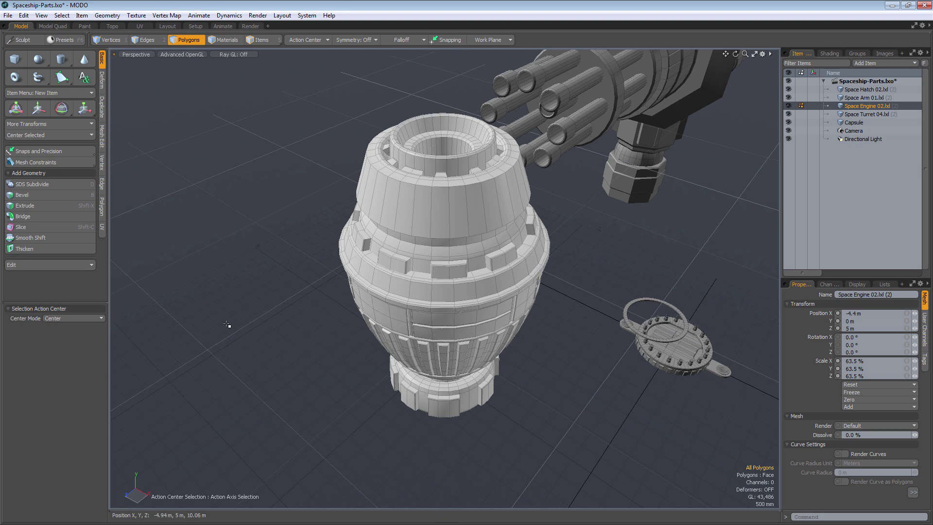
Select six adjacent side polygons on the engine's upper cone and start the Rotate tool on them.
left_click_drag(421, 212, 507, 200)
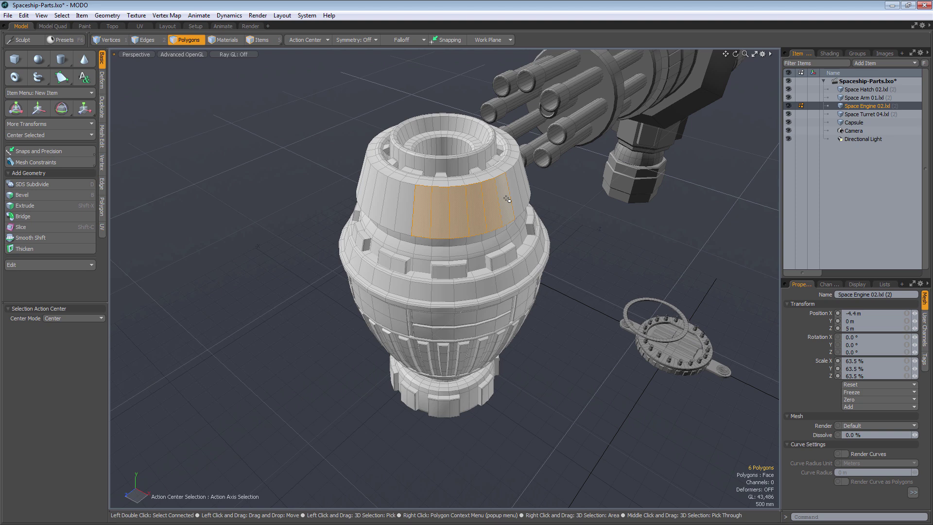
key("e")
scroll(464, 220, "up", 3)
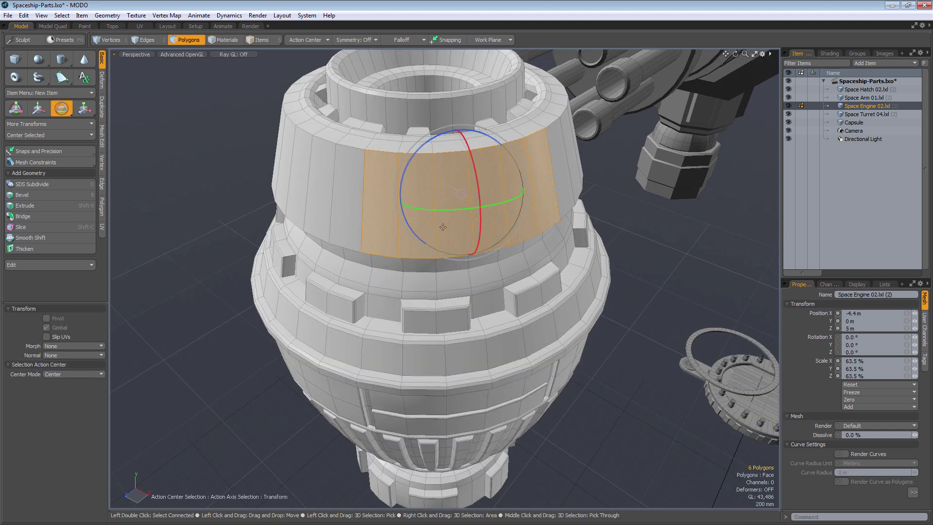
left_click_drag(435, 215, 566, 288, "alt")
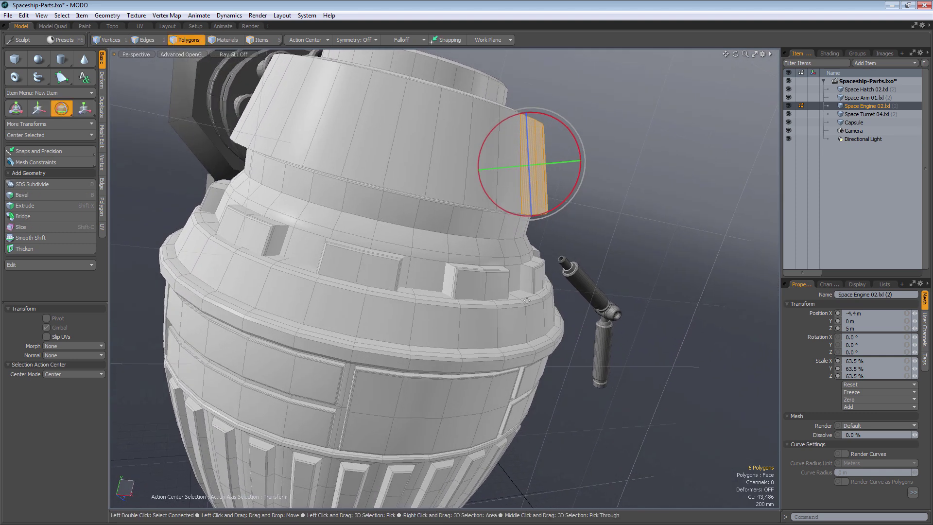
Set the Selection action center's center mode to Top for the six selected polygons.
left_click(73, 375)
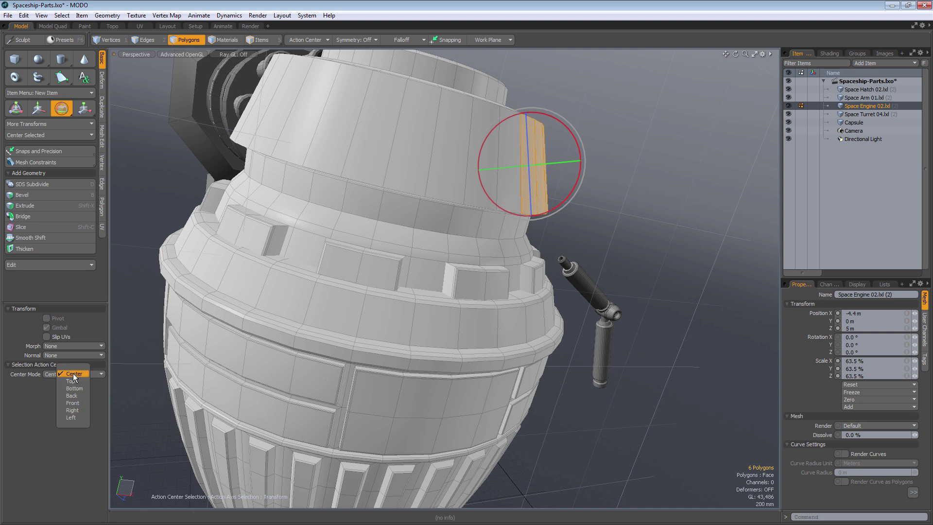
left_click(73, 381)
left_click_drag(428, 404, 448, 399, "alt")
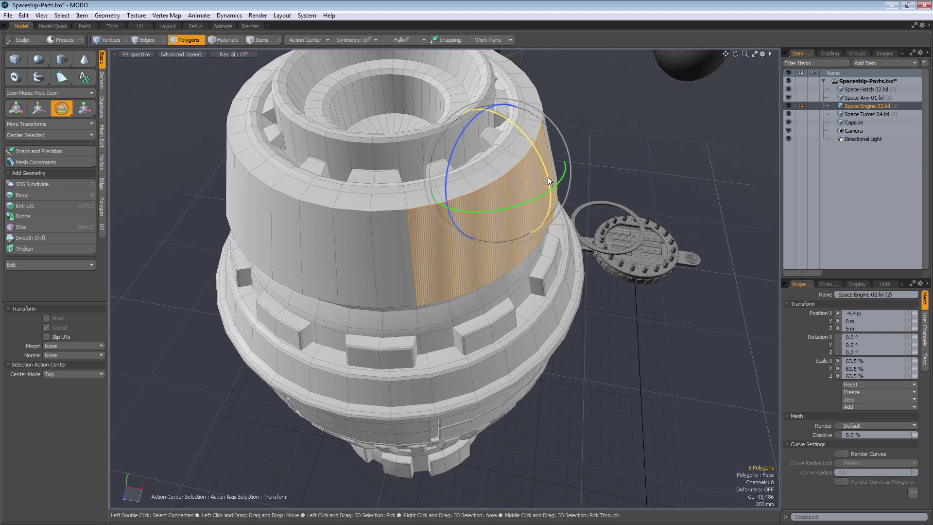
Try rotating the six polygons around the top of their selection, undo the rotation and drop the tool.
left_click_drag(551, 182, 529, 128)
key("ctrl+z")
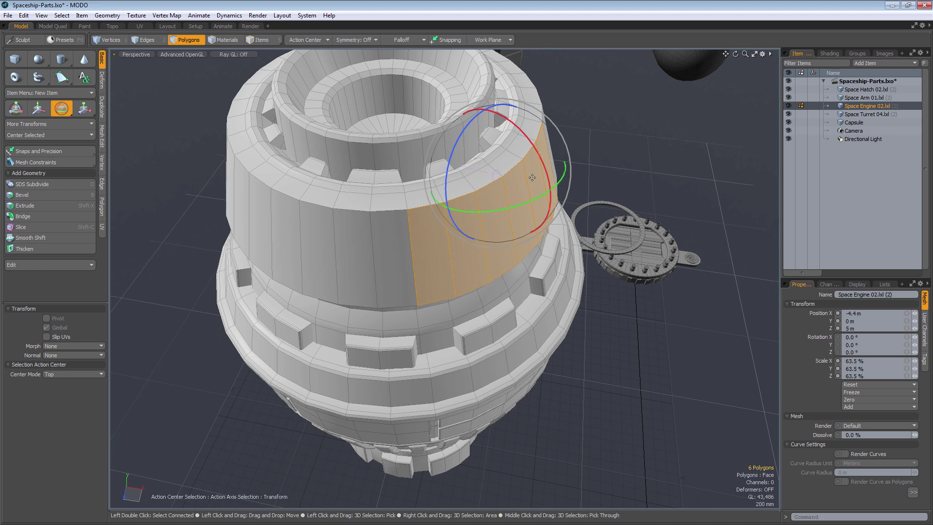
key("q")
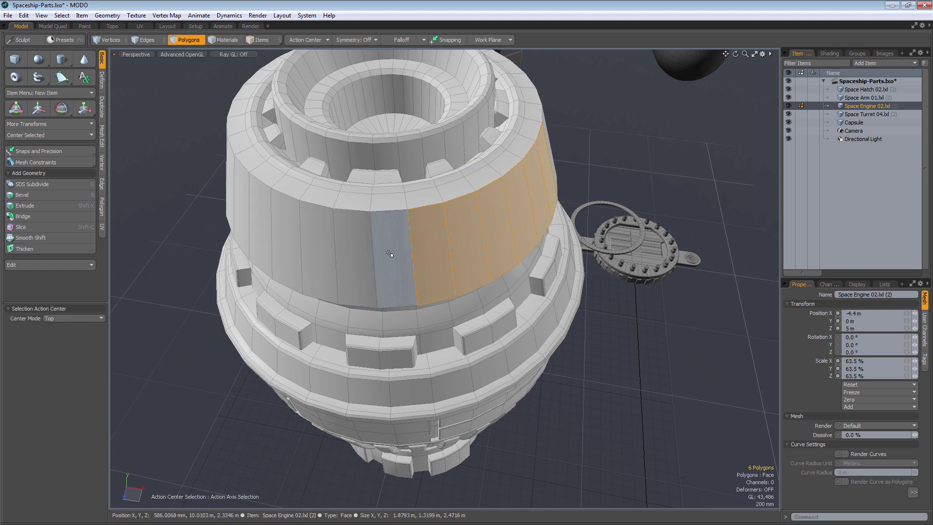
Extend the selection to the full polygon loop around the engine's upper cone, keeping the Selection action center.
key("l")
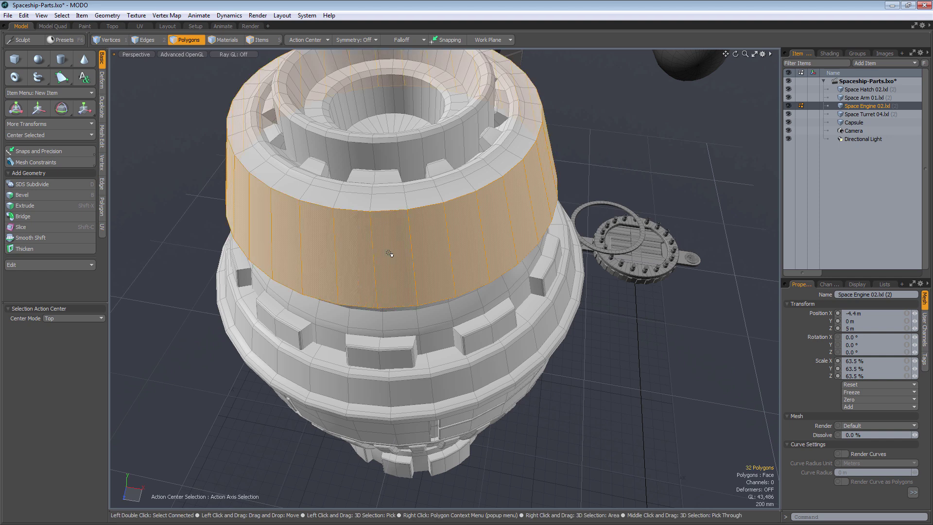
left_click_drag(389, 253, 390, 105, "alt")
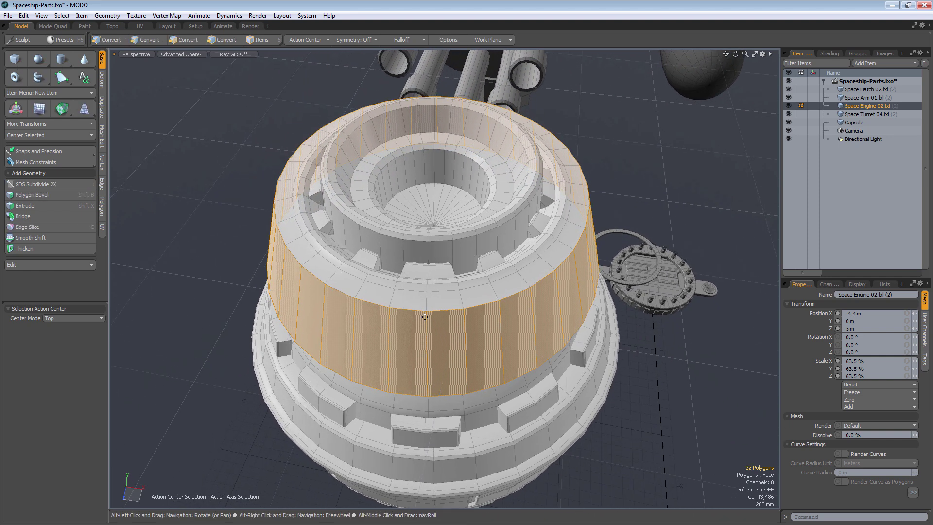
left_click(323, 39)
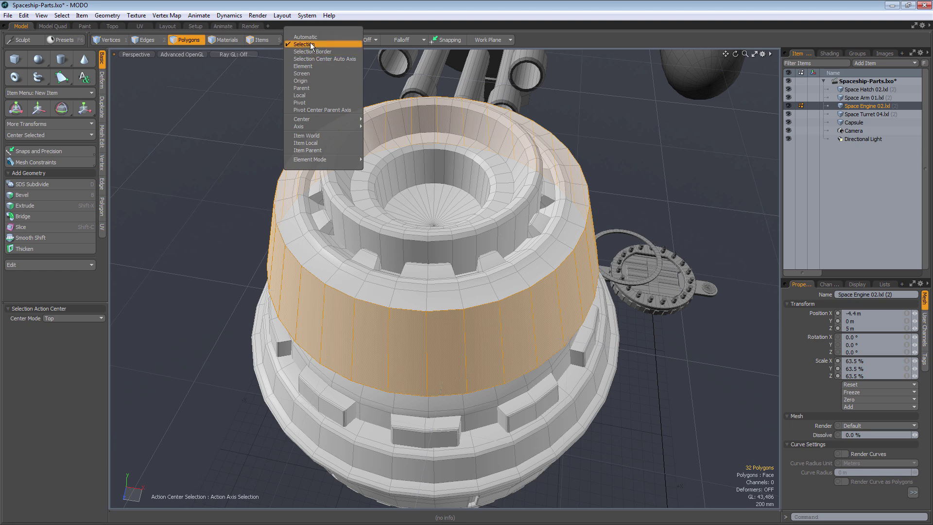
left_click(368, 10)
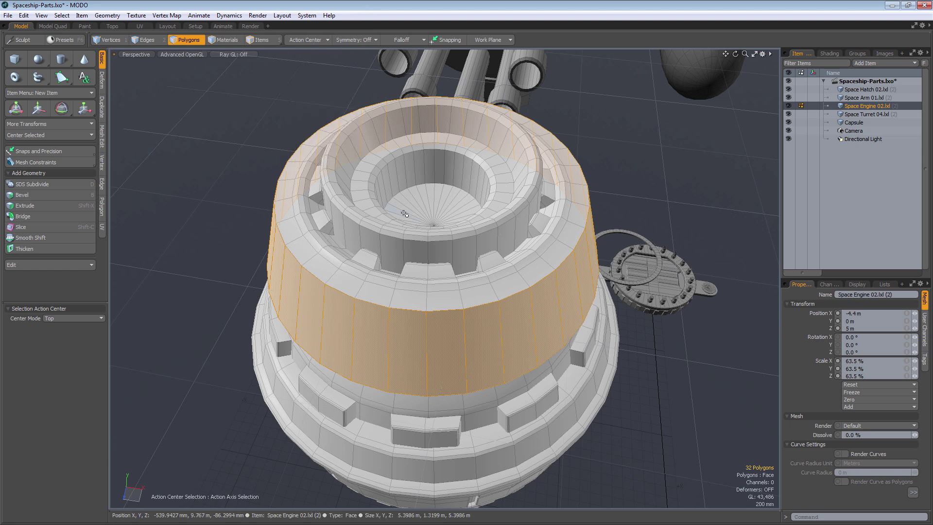
Scale the selected cone loop uniformly to 98.5% about its top center and drop the Scale tool.
key("y")
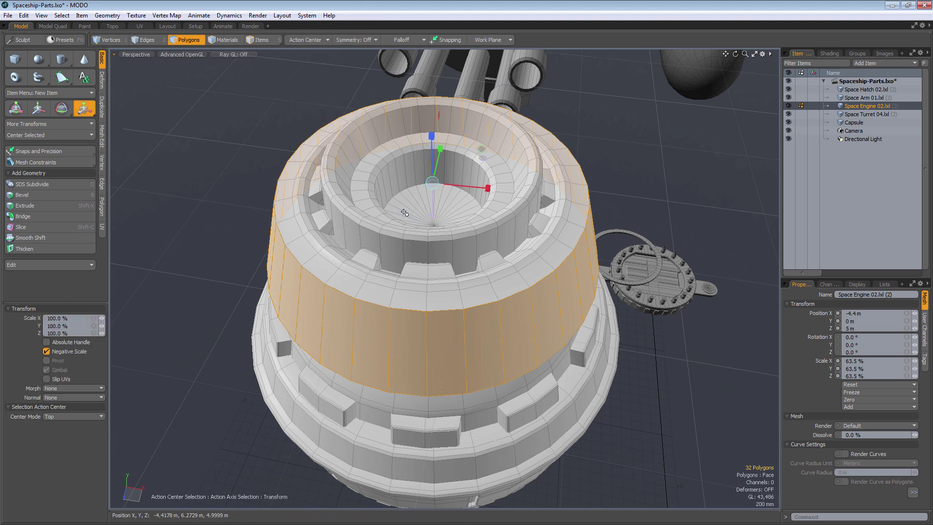
mouse_move(433, 184)
left_mouse_down()
mouse_move(447, 184)
mouse_move(432, 185)
left_mouse_up()
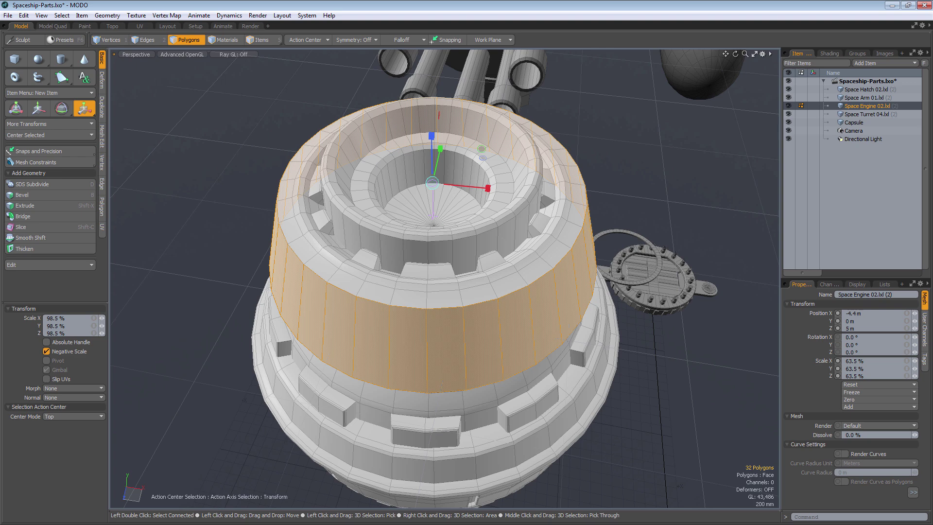
left_click_drag(464, 212, 429, 296, "alt")
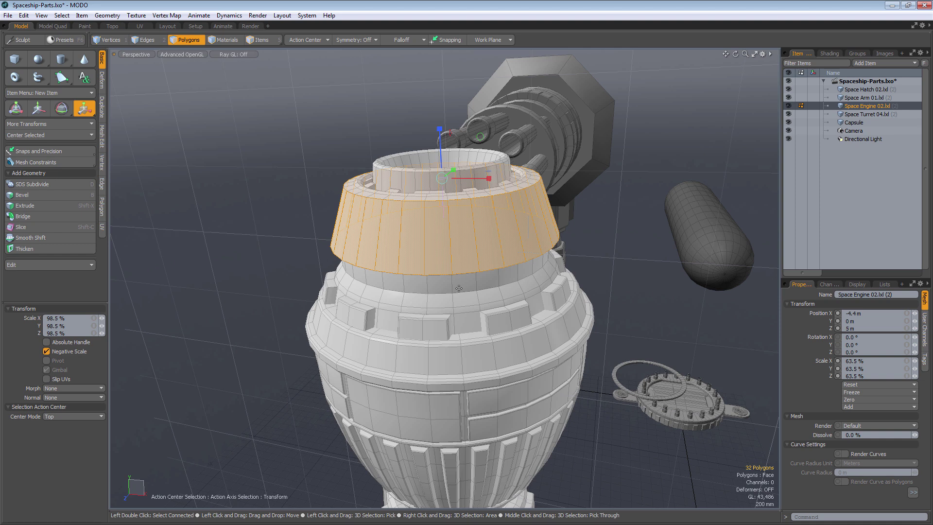
key("space")
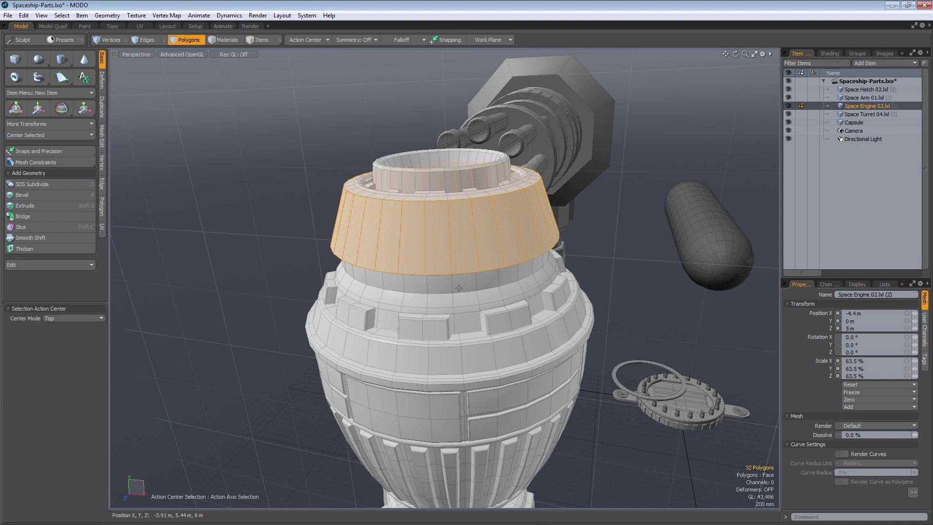
Select the whole connected upper section of the engine and set the Rotate tool's center mode to Center.
double_click(458, 288)
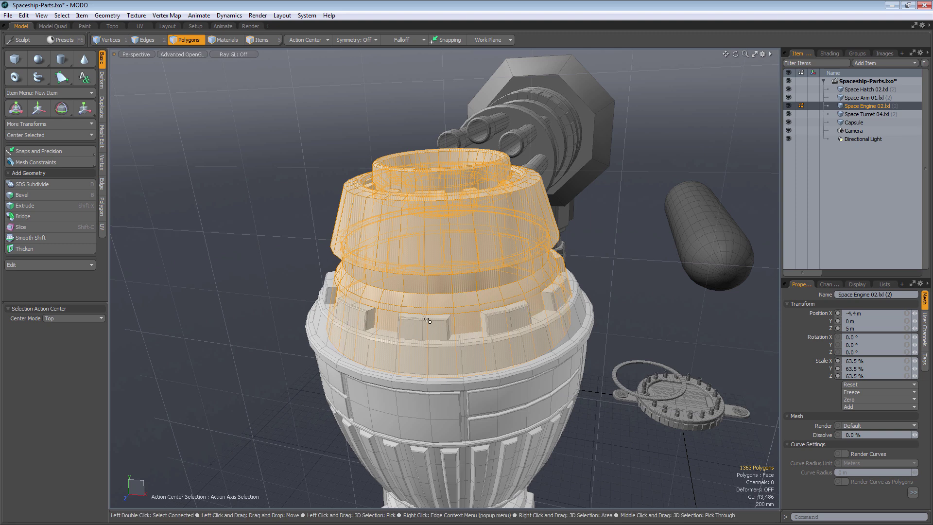
key("e")
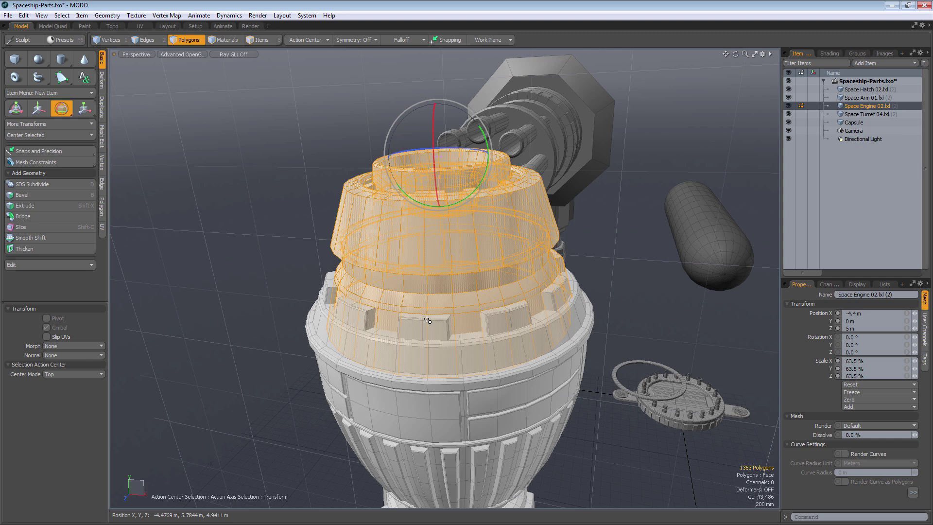
left_click(63, 375)
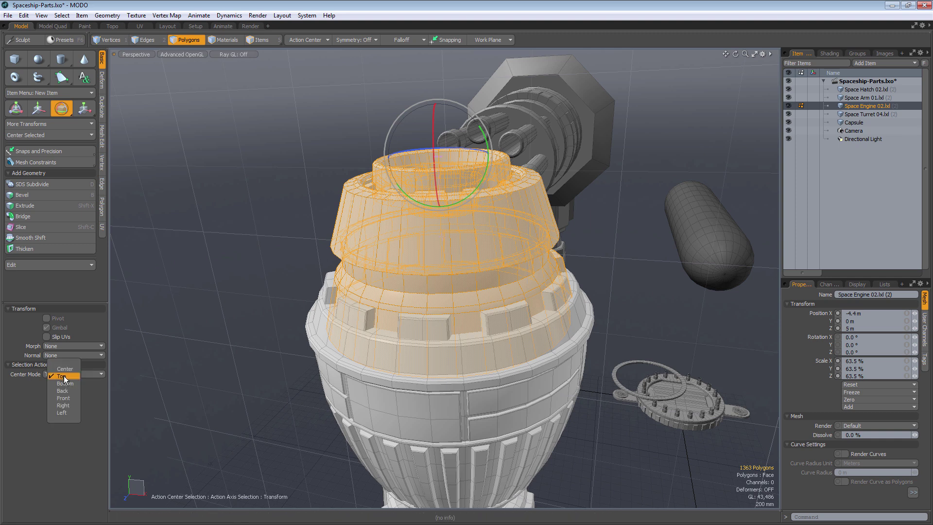
left_click(66, 369)
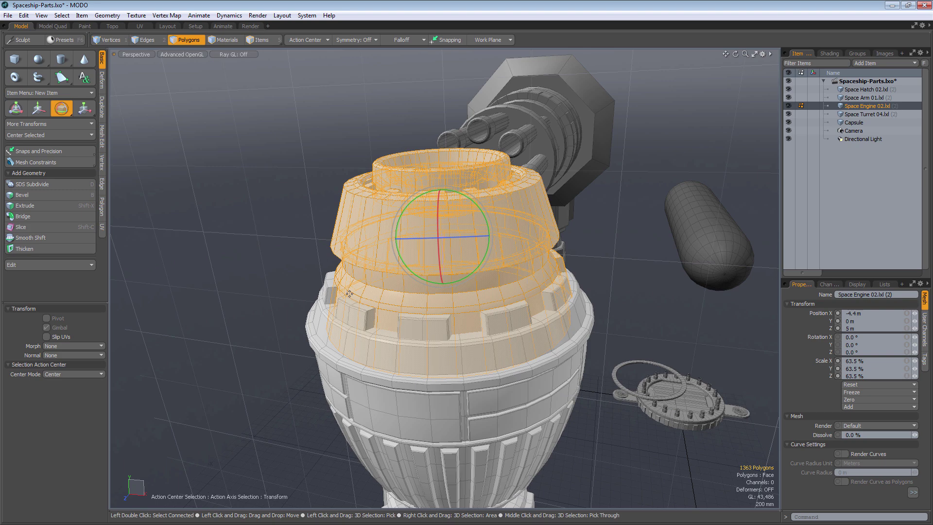
Try to rotate the engine's upper section around the center of its selection.
left_click_drag(350, 294, 328, 294, "alt")
left_click_drag(498, 281, 470, 299, "alt")
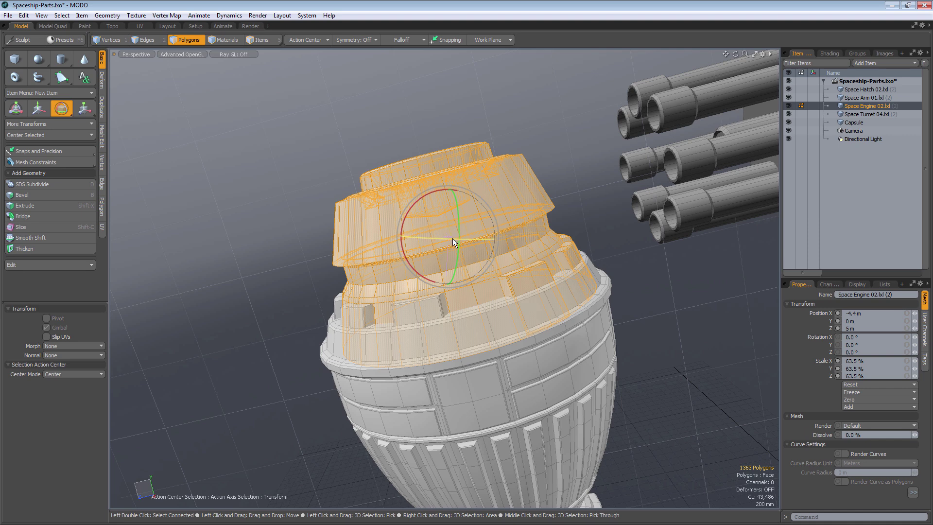
left_click_drag(448, 239, 380, 215)
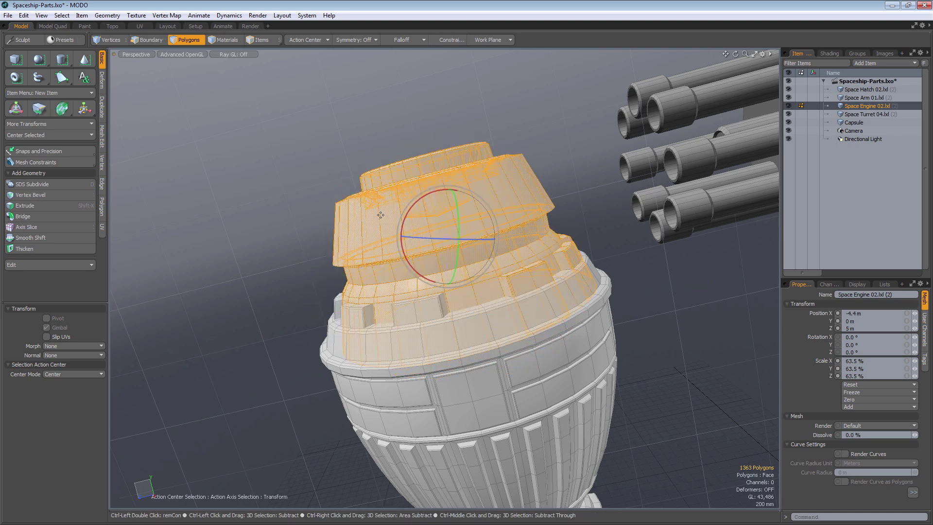
Move the engine's upper section about 1.12 m along Z off the body, undo the move and drop the tool.
key("w")
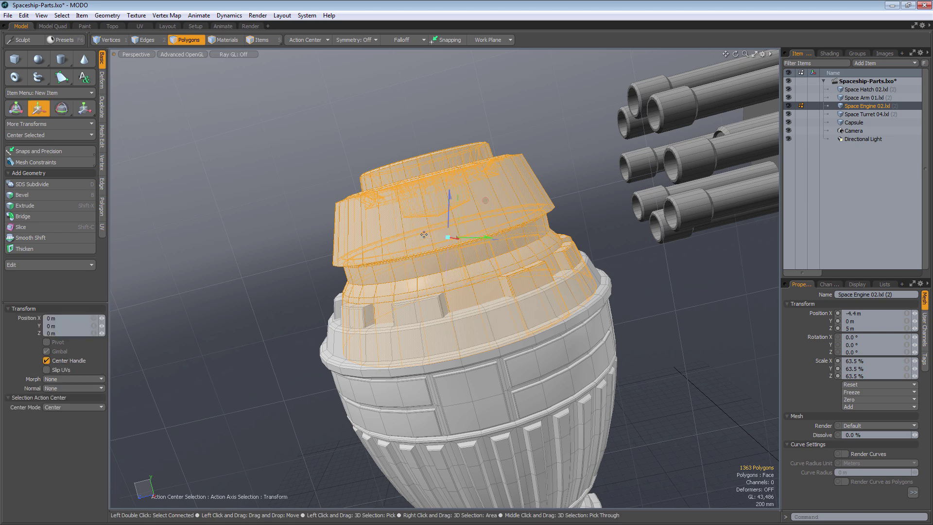
left_click_drag(449, 214, 451, 139)
left_click_drag(369, 314, 408, 326, "alt")
left_click_drag(339, 337, 506, 318, "alt")
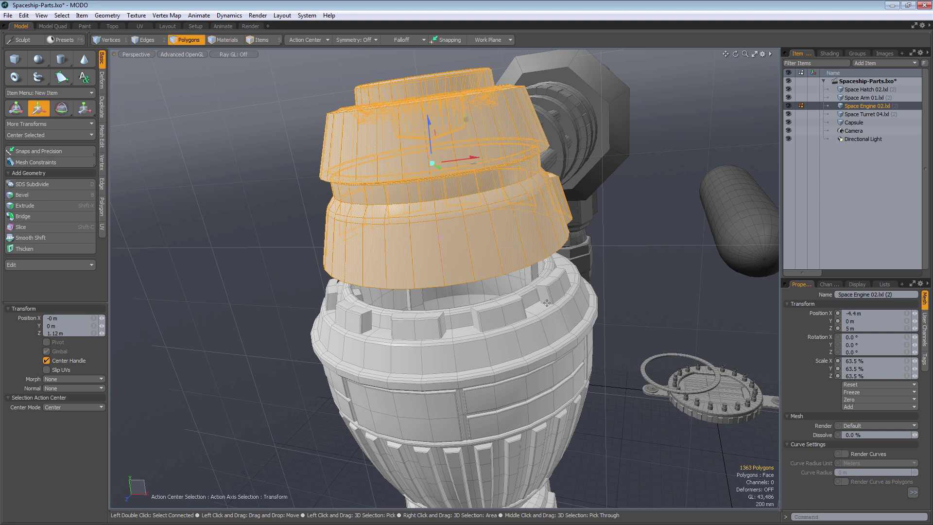
left_click_drag(475, 264, 415, 242, "alt")
left_click_drag(569, 240, 480, 198, "alt")
key("w")
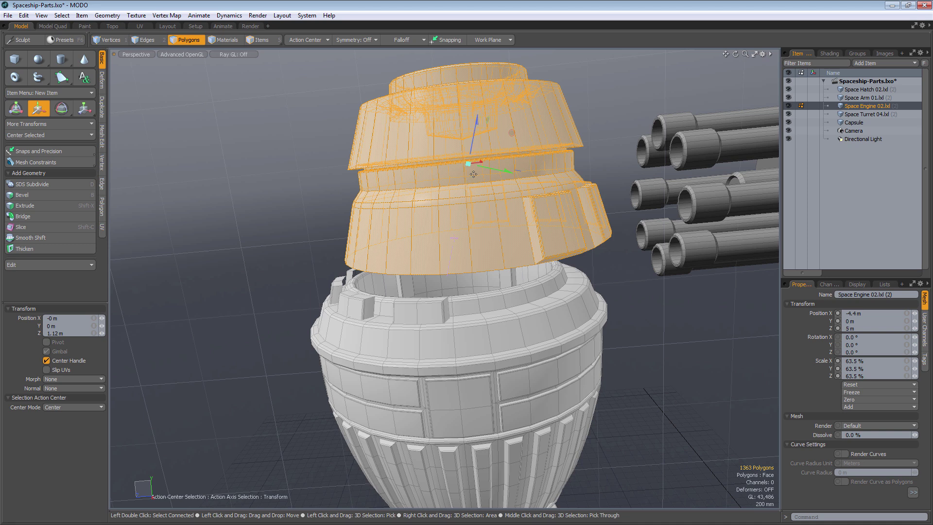
key("ctrl+z")
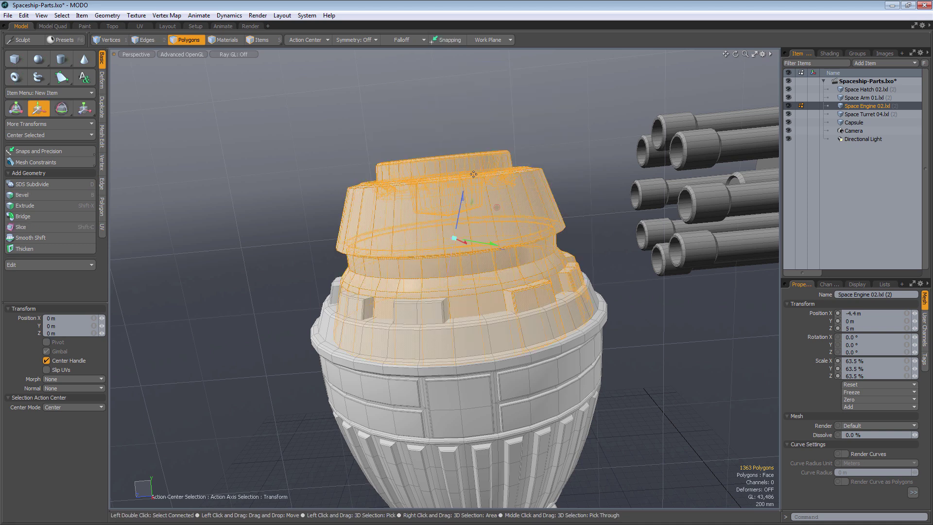
key("space")
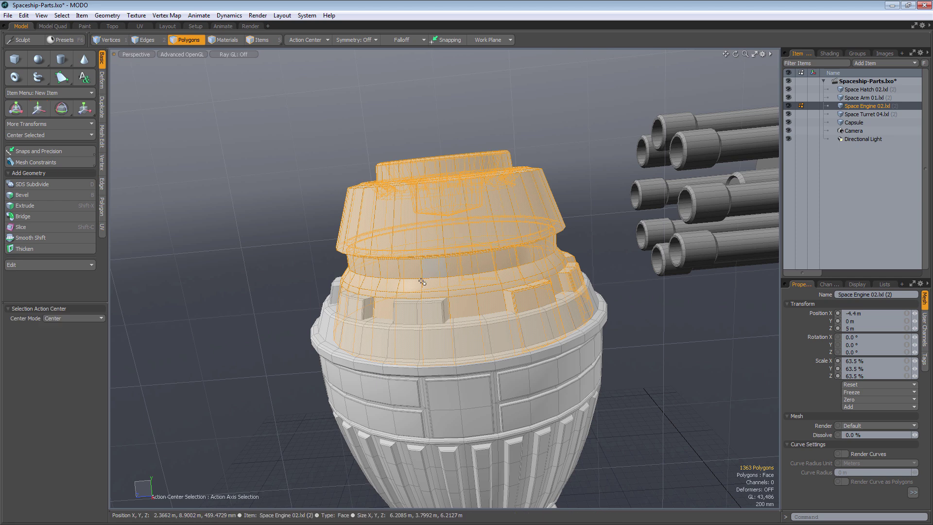
Add the raised blocks around the engine's upper section to the polygon selection.
key("ctrl")
double_click(357, 310, "shift")
double_click(335, 291, "shift")
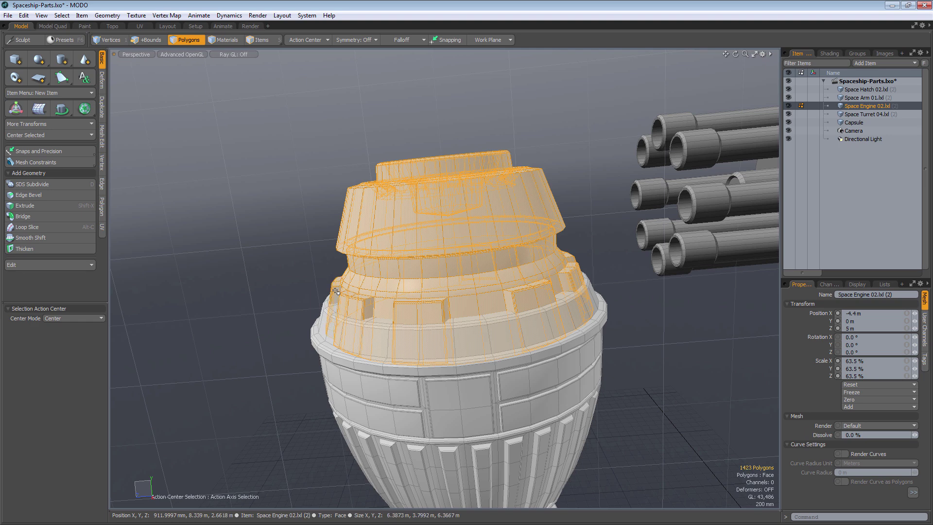
left_click_drag(377, 330, 450, 344, "alt")
left_click(384, 325, "shift")
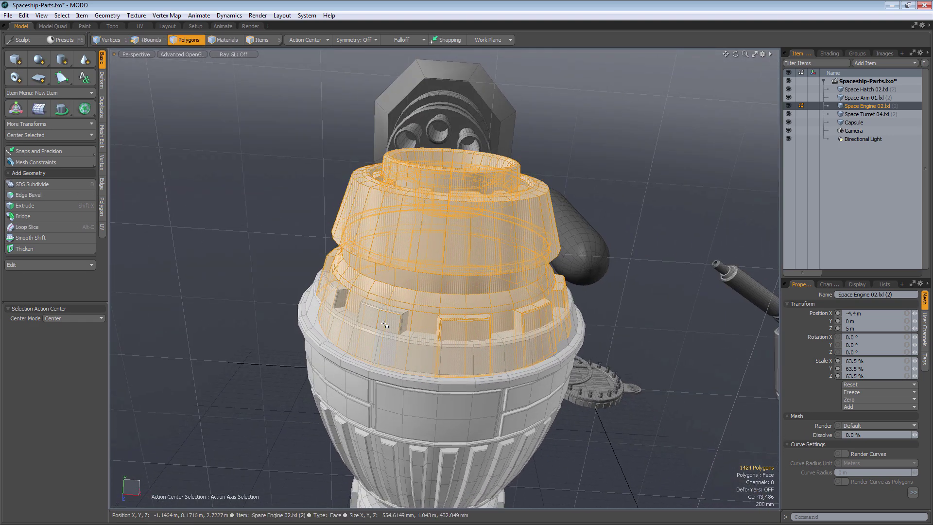
double_click(333, 293, "shift")
mouse_move(336, 340)
left_mouse_down("alt")
mouse_move(370, 328)
mouse_move(500, 346)
mouse_move(302, 338)
left_mouse_up("alt")
left_click_drag(489, 317, 261, 334, "alt")
mouse_move(502, 288)
left_mouse_down("alt")
mouse_move(485, 355)
mouse_move(501, 311)
mouse_move(486, 336)
mouse_move(428, 240)
mouse_move(543, 181)
mouse_move(514, 222)
left_mouse_up("alt")
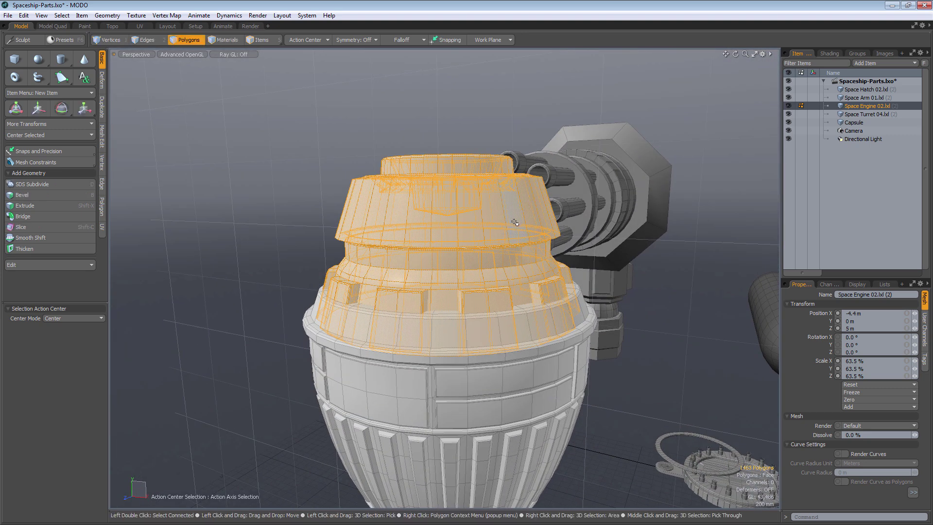
Try to rotate the engine's selected upper section with both center and axis taken from the selection, and undo the rotation.
key("e")
mouse_move(448, 247)
left_mouse_down("alt")
mouse_move(488, 275)
mouse_move(413, 330)
mouse_move(441, 295)
left_mouse_up("alt")
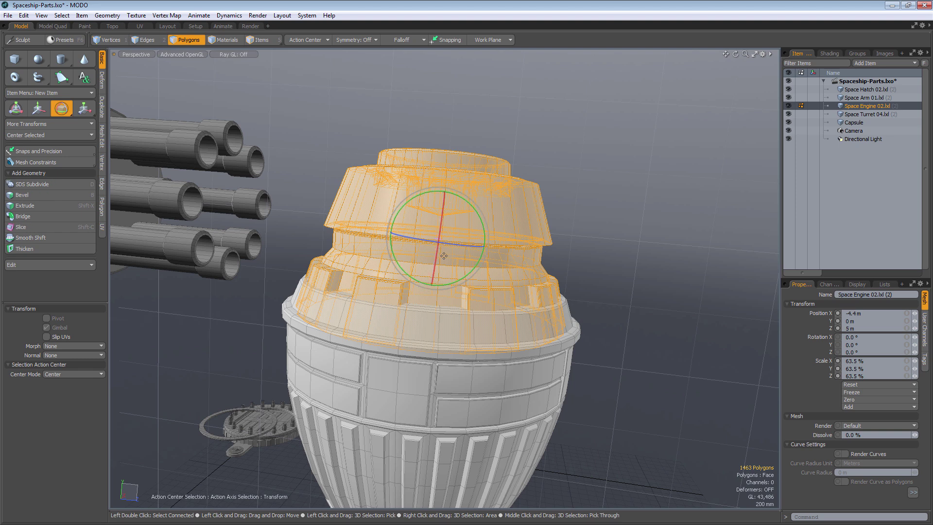
left_click_drag(463, 246, 338, 234)
key("ctrl+z")
Set the action axis to Auto while keeping the action center on Selection.
left_click(323, 39)
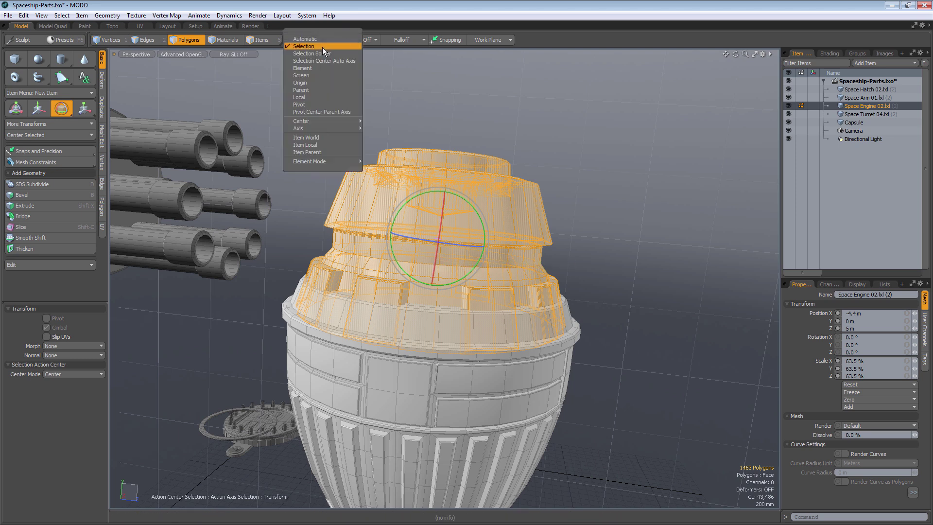
mouse_move(317, 129)
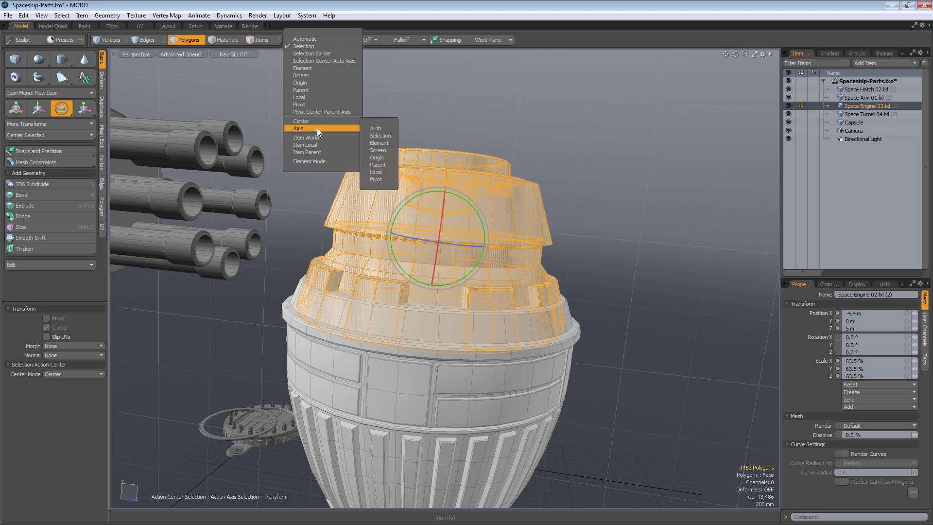
left_click(377, 129)
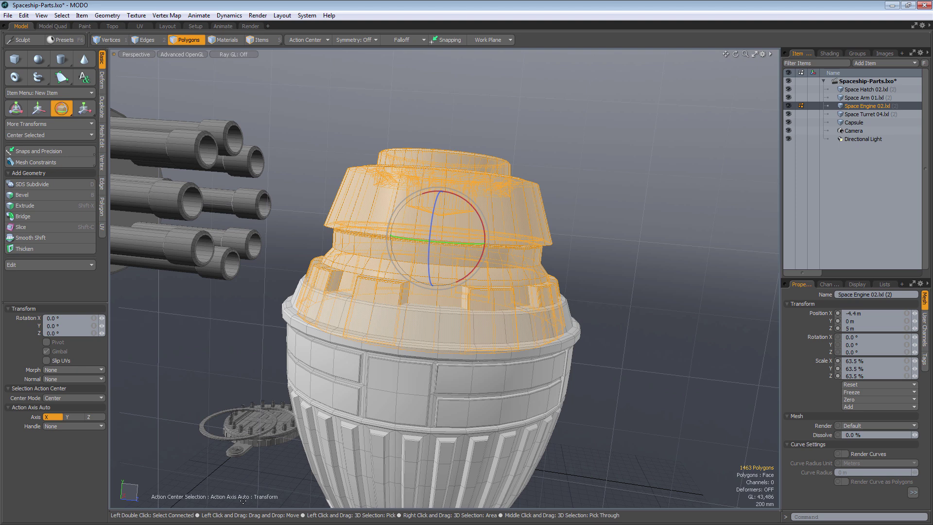
Rotate the engine's upper section about 26° around the Y axis.
key("w")
left_click_drag(332, 411, 442, 243, "alt")
left_click_drag(444, 199, 480, 247, "alt")
key("w")
key("e")
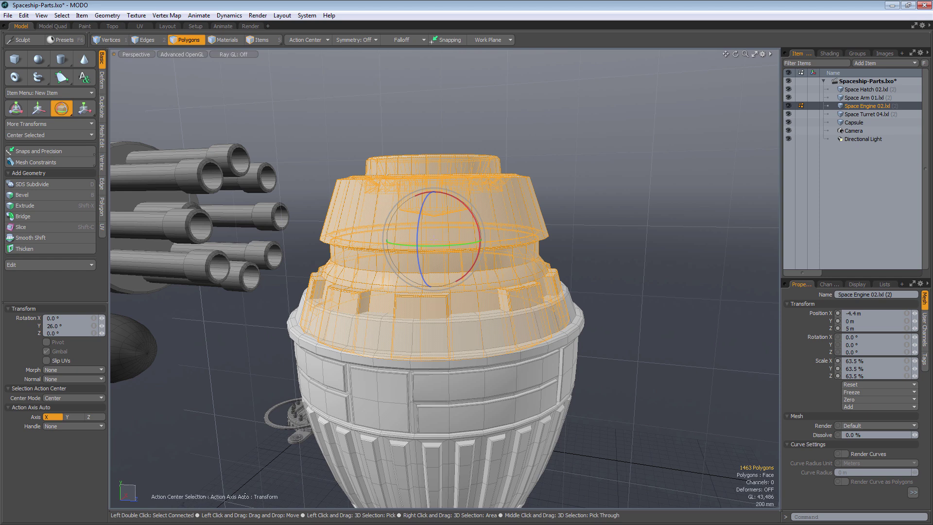
Apply the Selection Center Auto Axis preset to the engine's upper section and activate the Move tool.
left_click(311, 39)
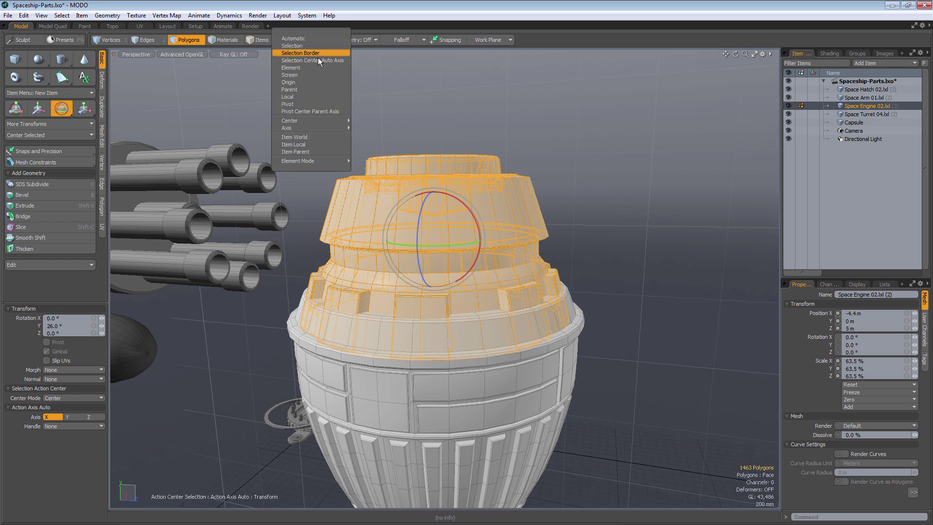
left_click(345, 60)
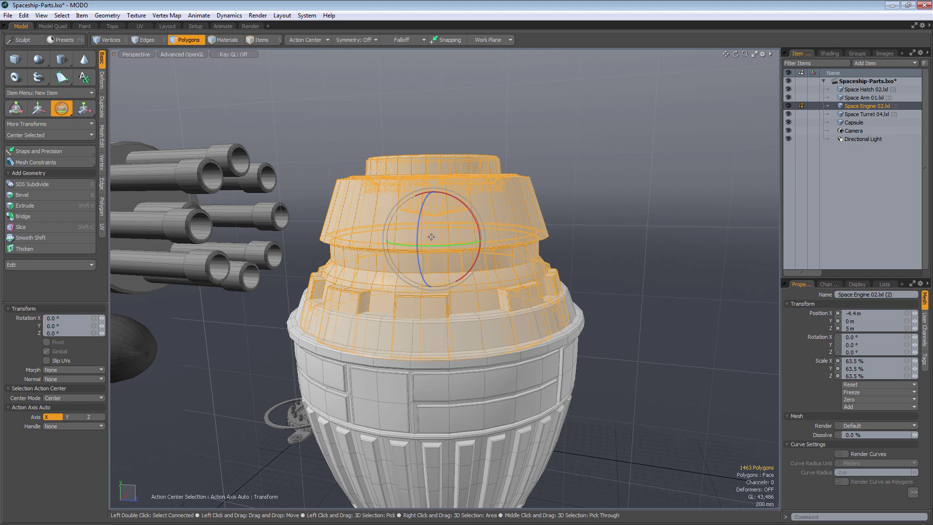
key("w")
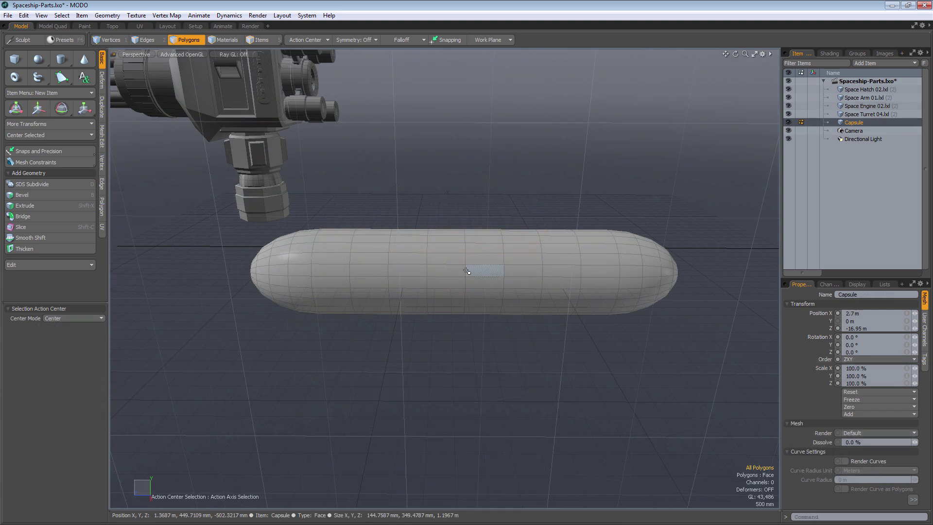
Select all polygons of the capsule's left half, from the rounded end up to its middle.
left_click(316, 41)
left_click(386, 5)
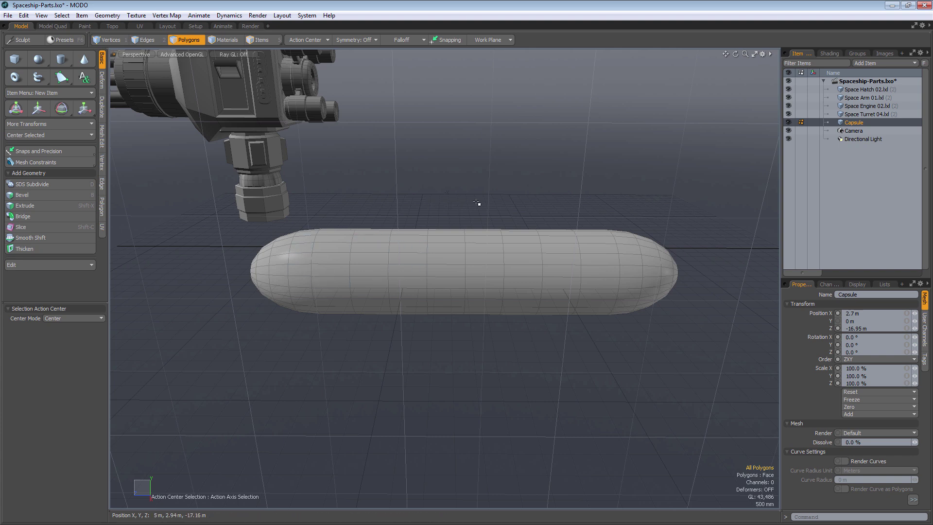
mouse_move(354, 207)
right_mouse_down()
mouse_move(200, 302)
mouse_move(371, 375)
mouse_move(477, 376)
right_mouse_up()
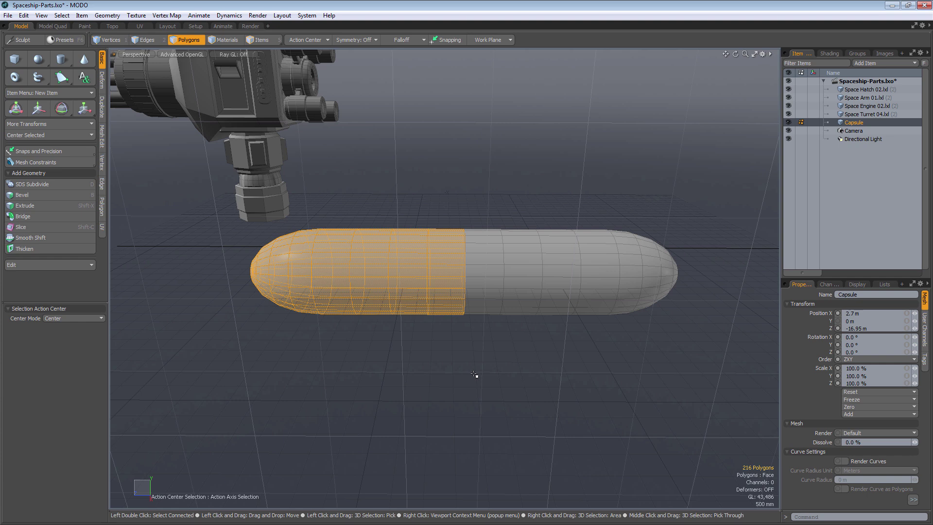
Try to scale the capsule's selected half around the center of its selection, and undo the scaling.
key("y")
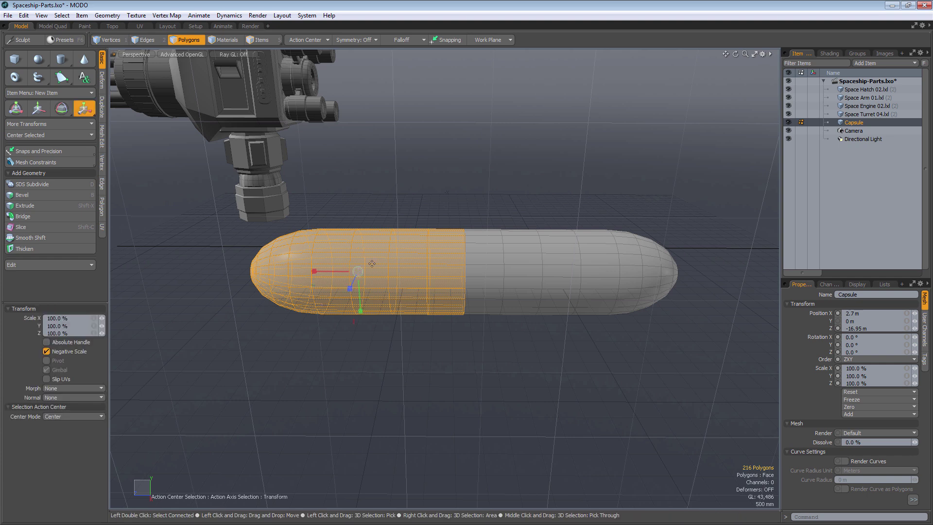
mouse_move(360, 272)
left_mouse_down()
mouse_move(379, 272)
mouse_move(360, 272)
mouse_move(368, 273)
left_mouse_up()
key("ctrl")
key("ctrl+z")
Set the action center to Selection Border for the capsule's selected half.
left_click_drag(462, 324, 361, 342, "alt")
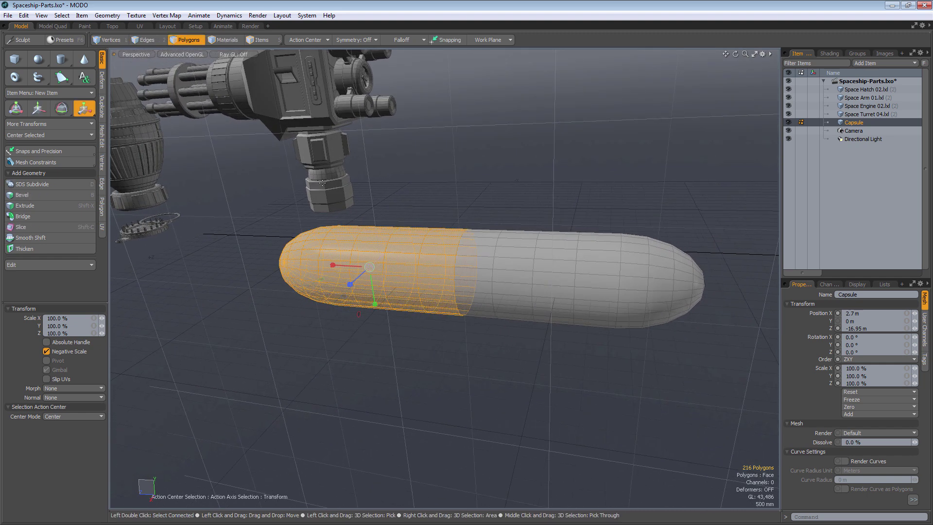
left_click(313, 39)
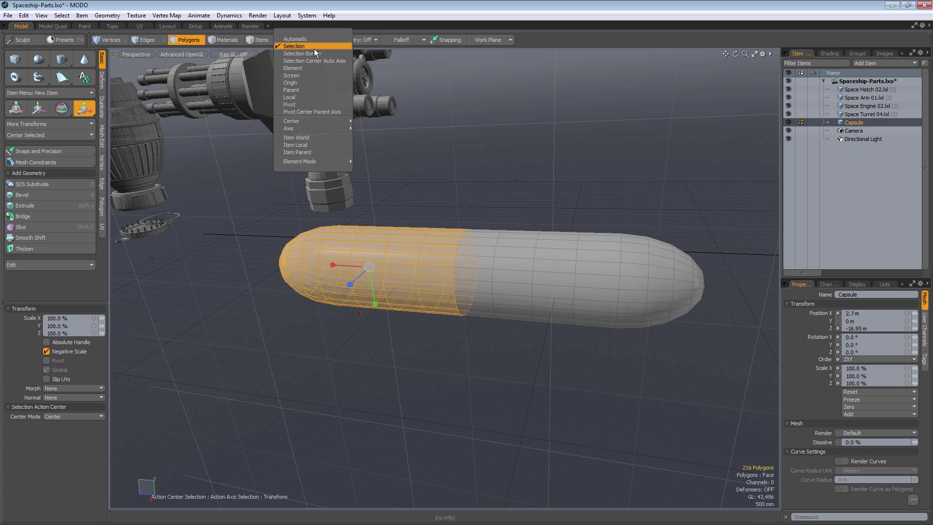
left_click(314, 53)
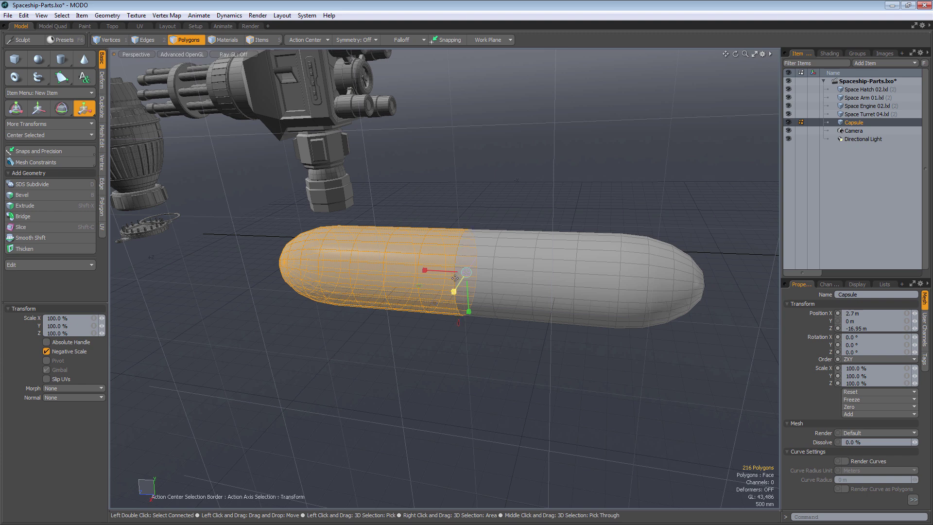
Try to scale the capsule's selected half to about 124% and rotate it around its border loop, and undo both transforms.
left_click_drag(465, 273, 491, 272)
key("e")
mouse_move(481, 234)
left_mouse_down()
mouse_move(503, 247)
mouse_move(491, 238)
left_mouse_up()
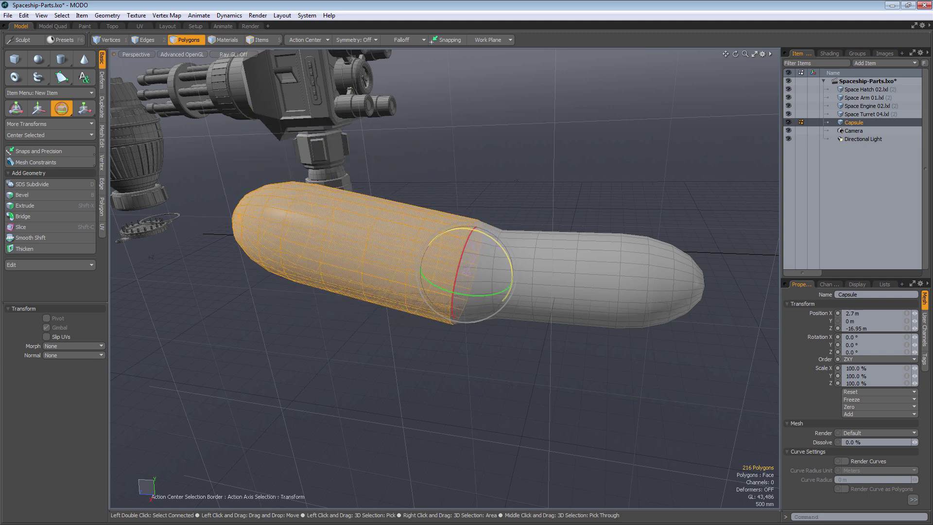
key("ctrl+z")
key("ctrl+z")
key("ctrl+z")
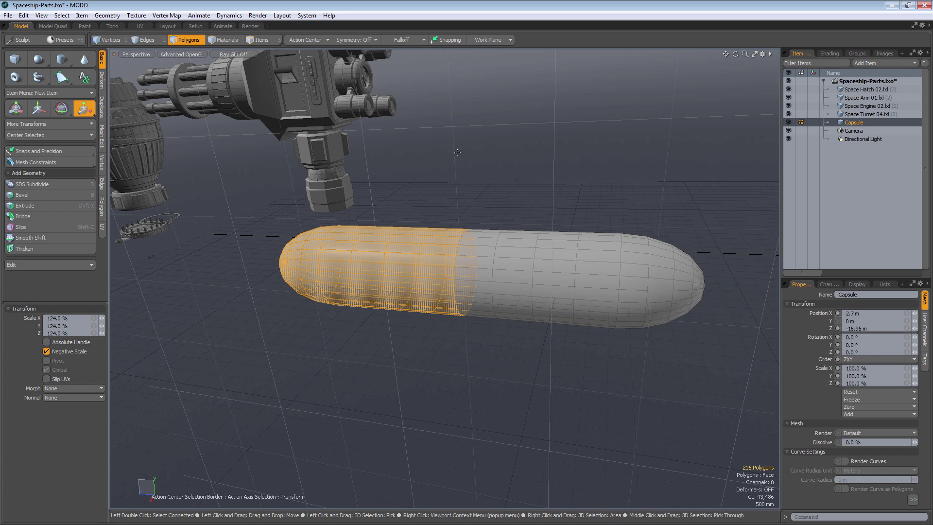
Set the action center to Selection and its center mode to Back.
left_click(311, 42)
left_click(311, 48)
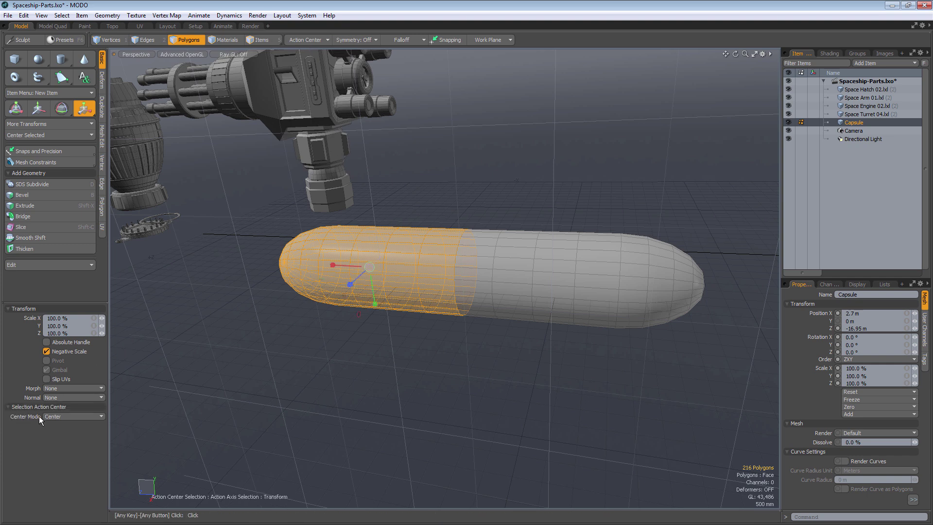
left_click(71, 417)
left_click(72, 437)
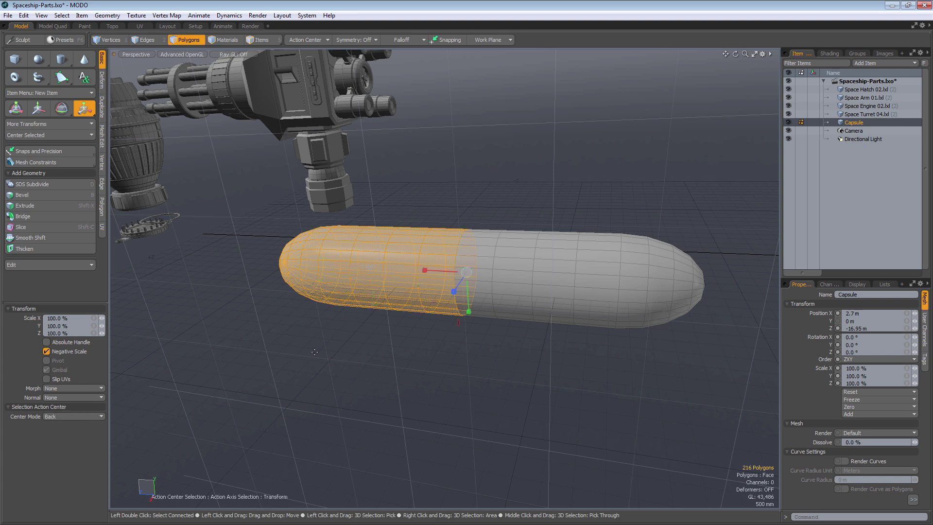
Try to scale the capsule's selected half to about 156.5% from its Back center, undo the scaling and drop the tool.
left_click_drag(467, 275, 500, 275)
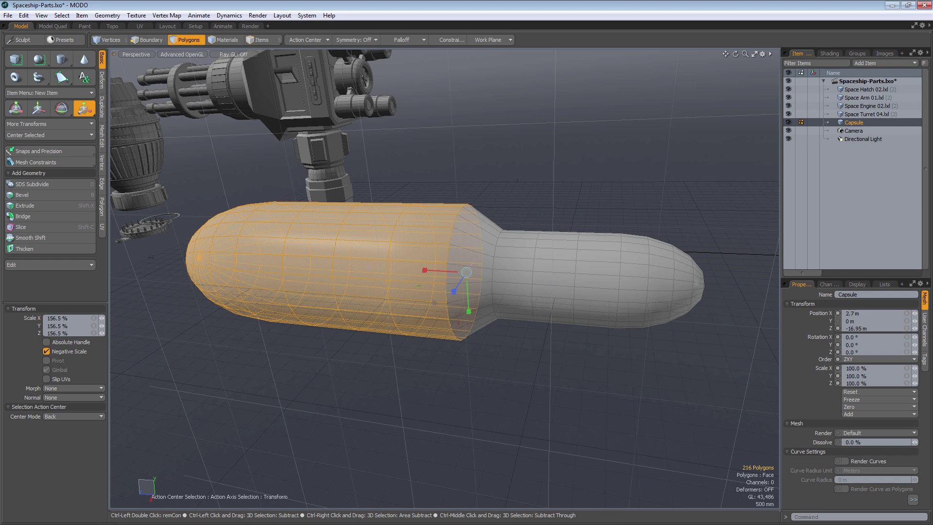
key("ctrl+z")
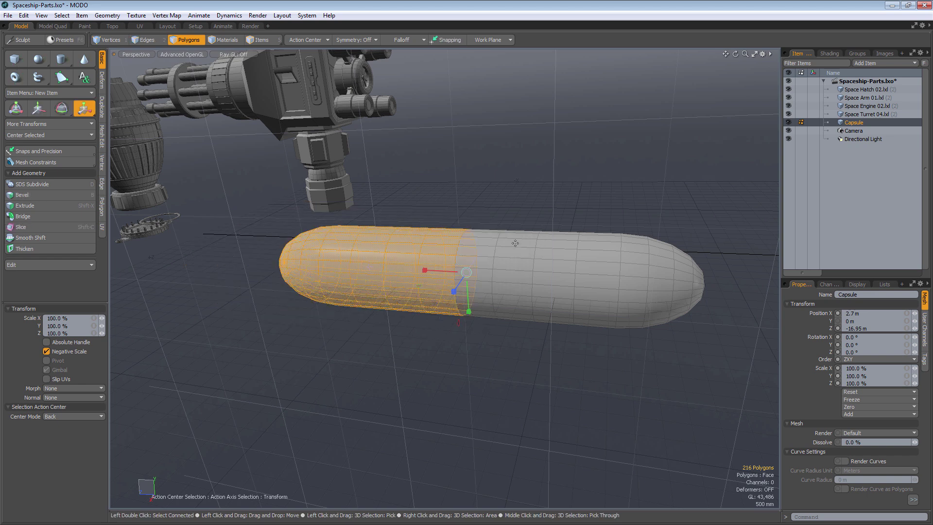
key("space")
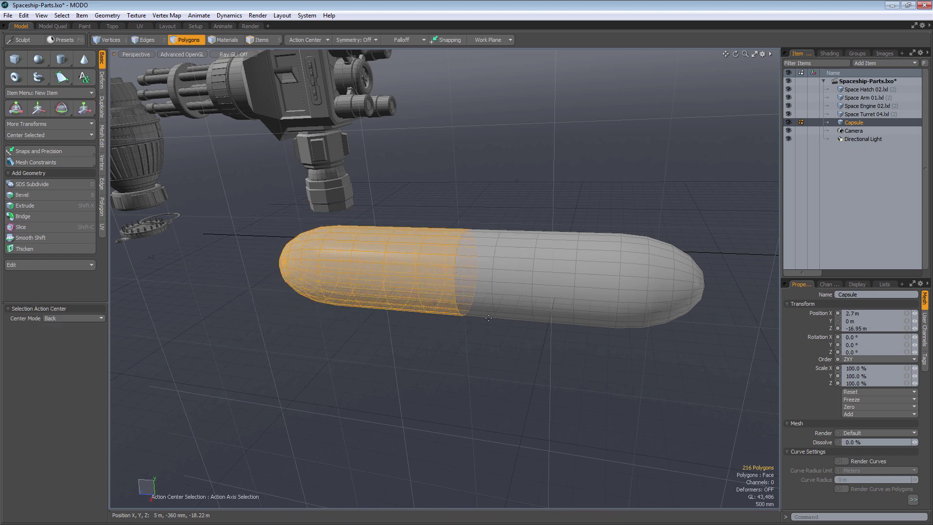
Clear the polygon selection and rotate the whole capsule around its Back center so its far end tilts upward.
left_click(442, 348)
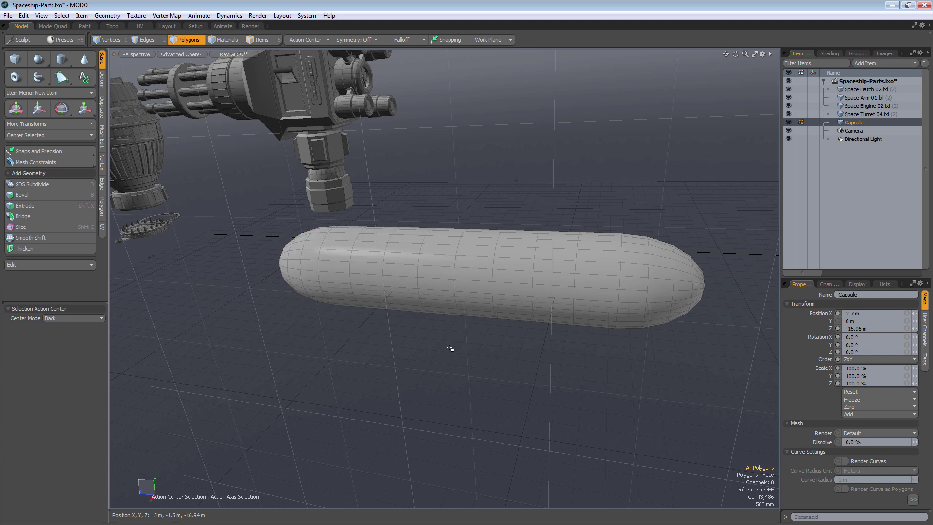
key("e")
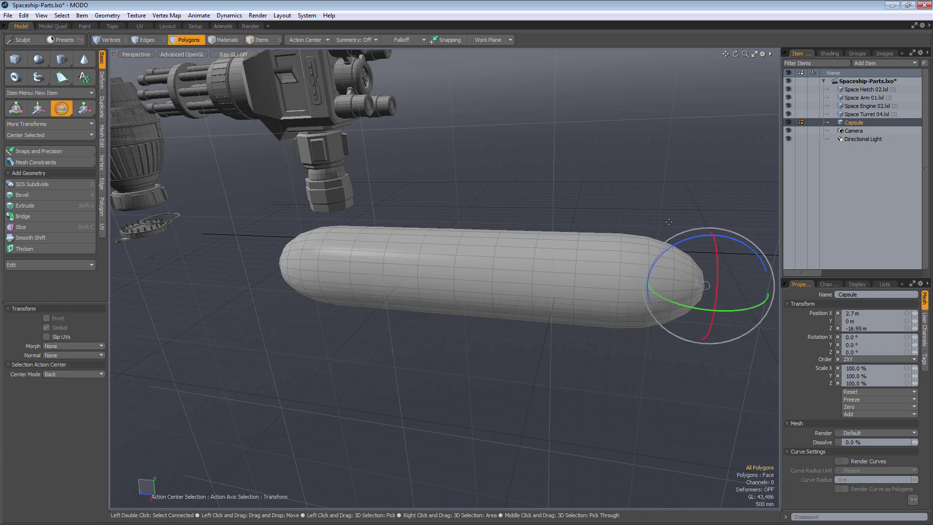
left_click_drag(690, 236, 657, 299)
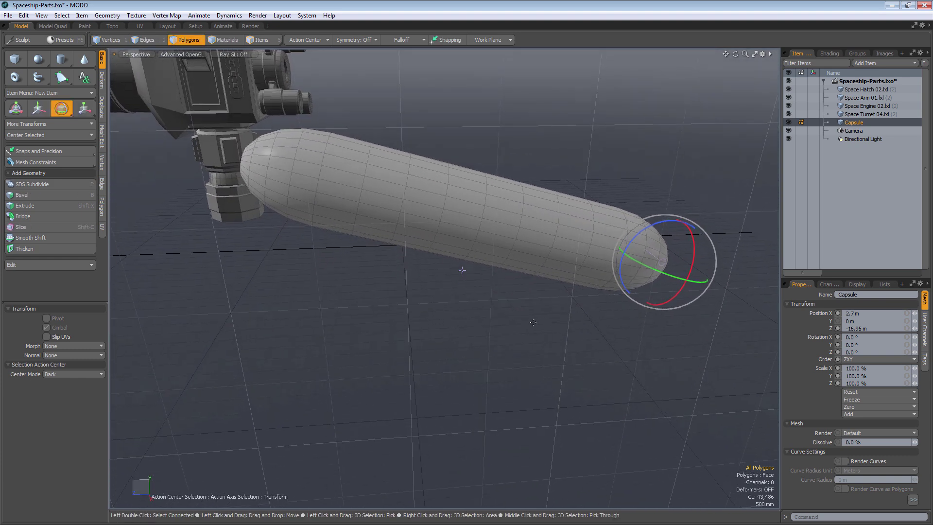
left_click_drag(533, 321, 499, 311, "alt")
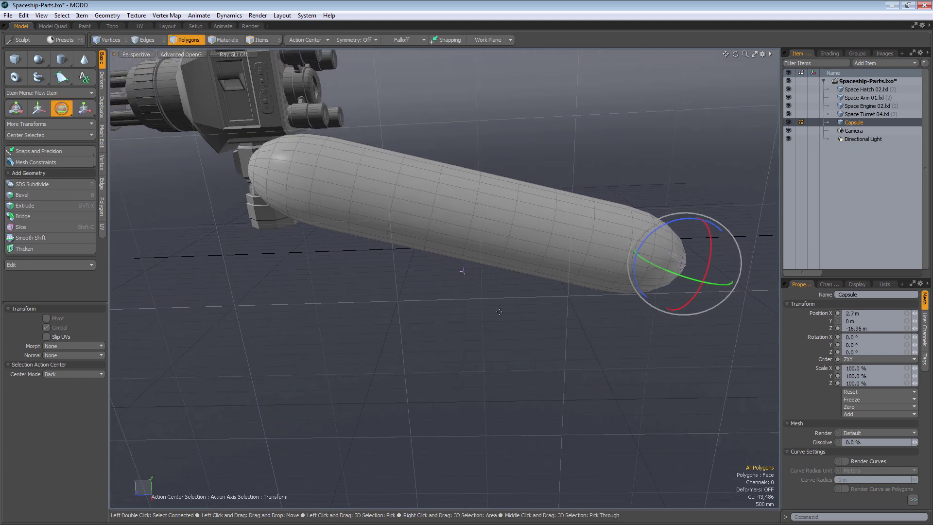
Select the raised half of the tilted capsule and try to scale it from its Back center, undoing the scaling.
key("space")
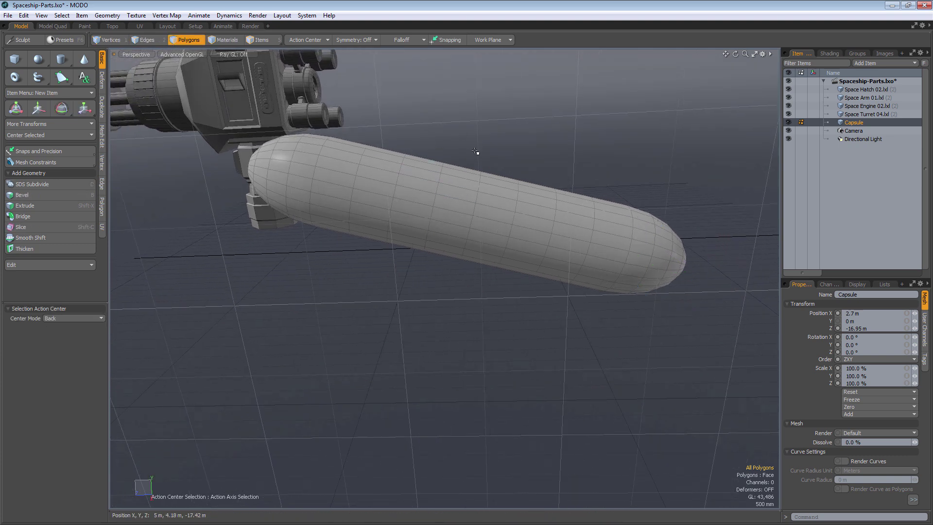
mouse_move(500, 155)
right_mouse_down()
mouse_move(359, 115)
mouse_move(221, 235)
mouse_move(477, 308)
right_mouse_up()
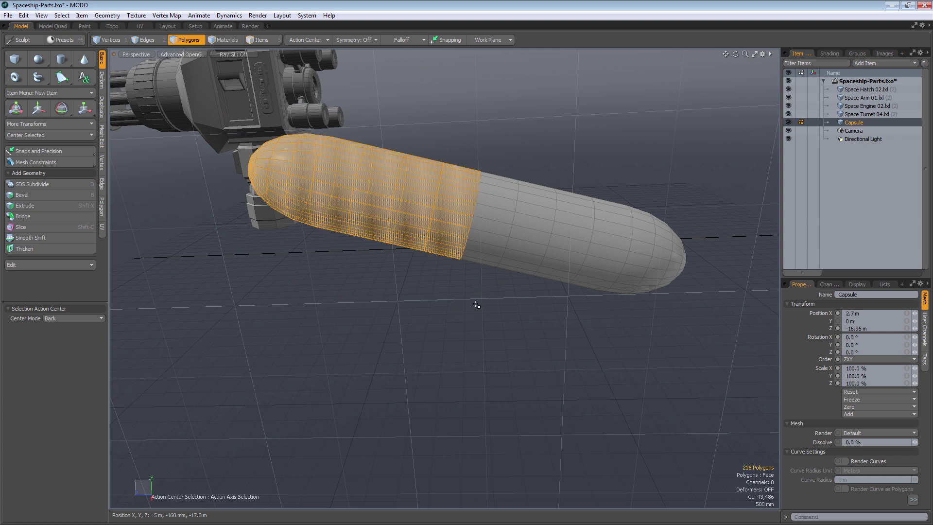
key("r")
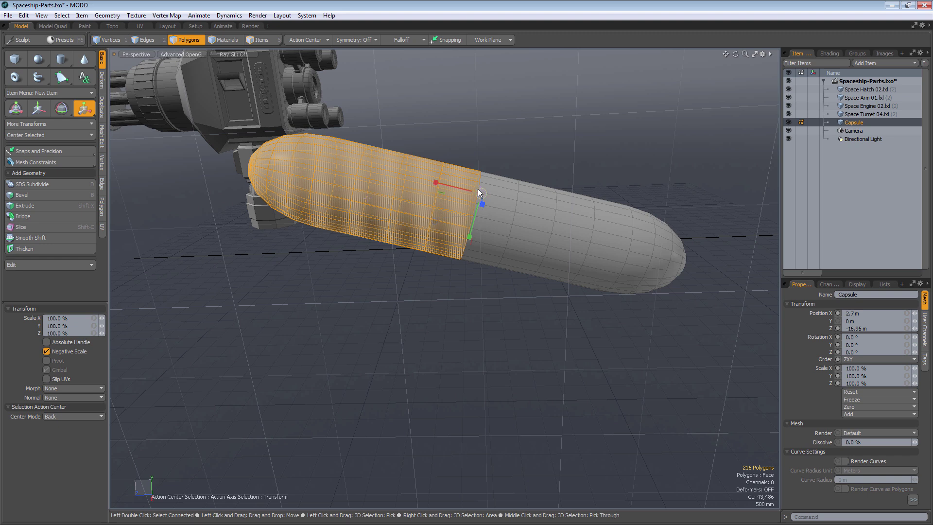
left_click_drag(480, 193, 515, 195)
key("ctrl+z")
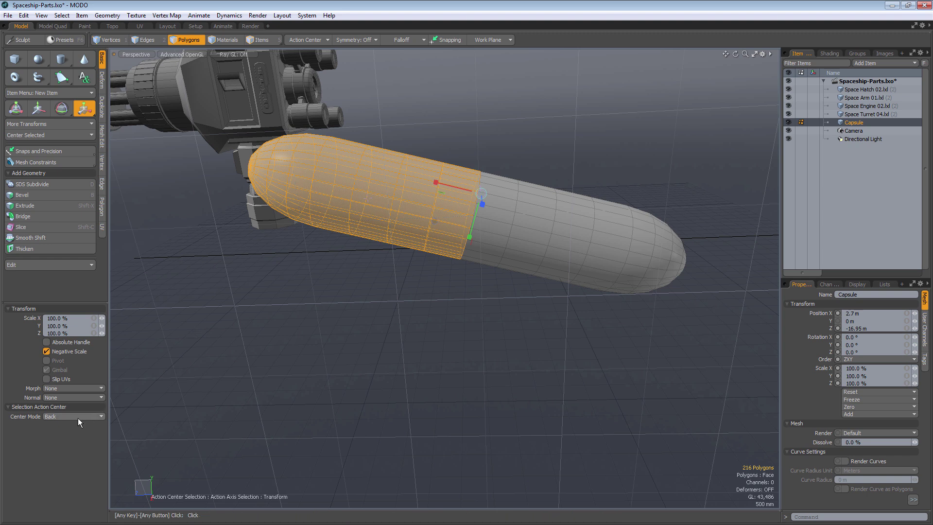
Set the center mode to Center and try to scale the tilted capsule's selected half, undoing the scaling.
left_click(72, 416)
left_click(93, 397)
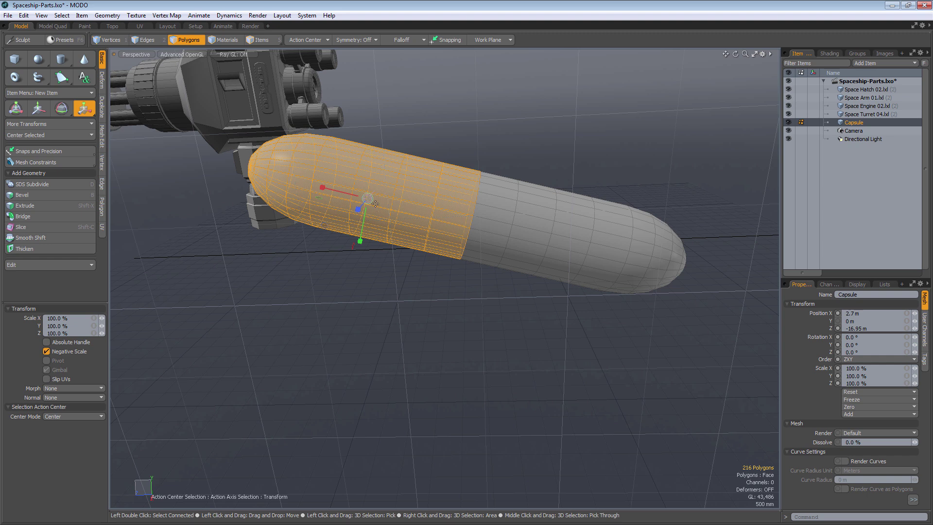
mouse_move(368, 198)
left_mouse_down()
mouse_move(395, 198)
mouse_move(366, 198)
mouse_move(384, 199)
left_mouse_up()
key("ctrl+z")
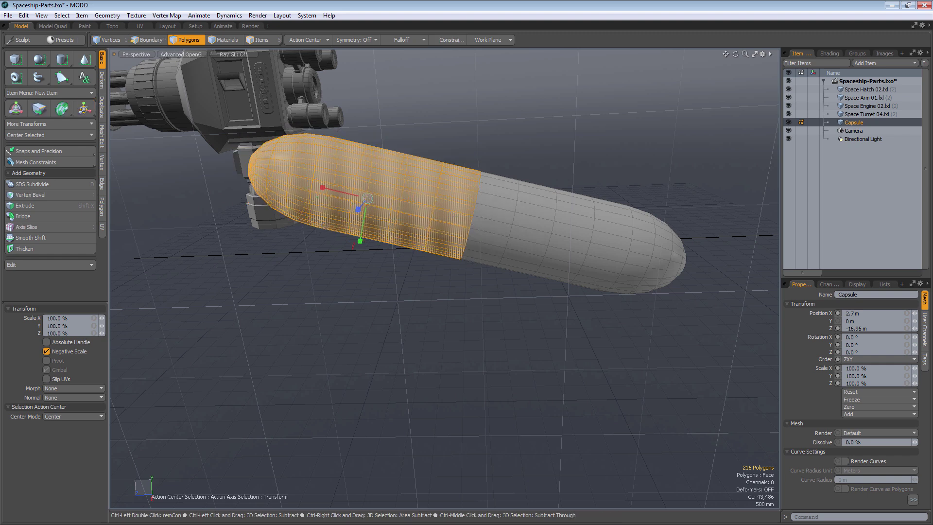
Set the action center to Selection Border and scale the tilted capsule's selected half from its border loop.
left_click(319, 41)
left_click(318, 55)
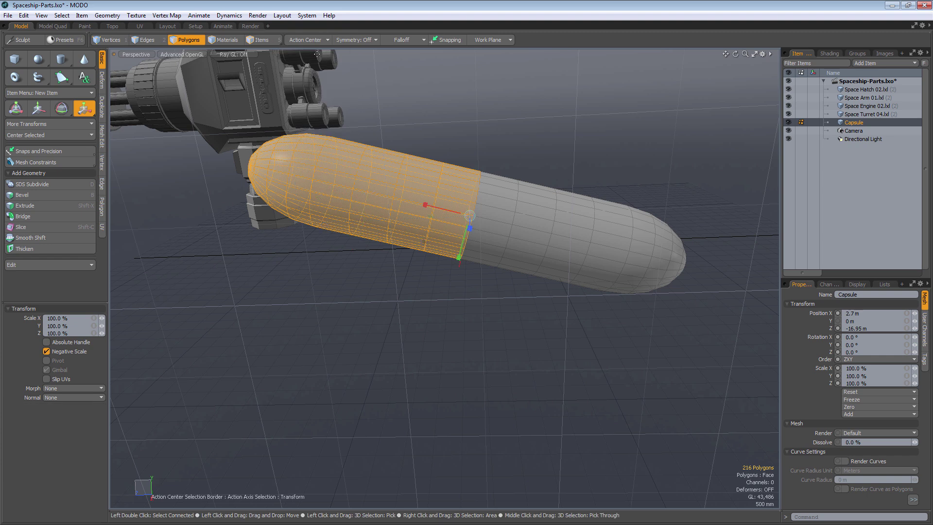
left_click_drag(426, 200, 386, 212, "alt")
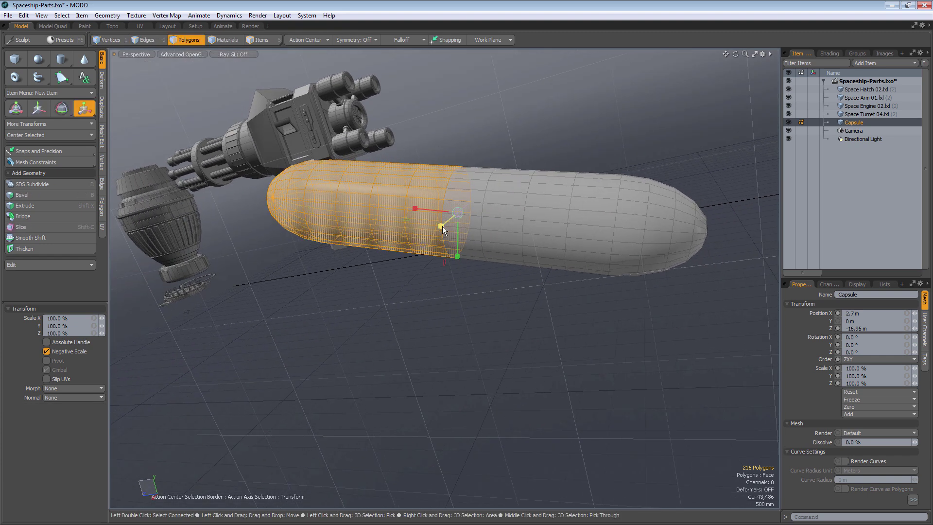
left_click_drag(459, 214, 437, 214)
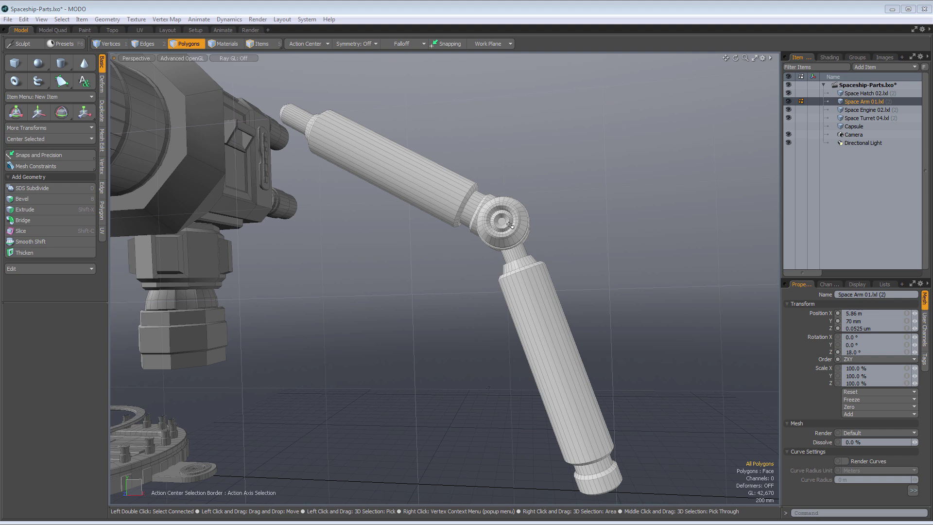
Set the action center to Element and select all connected polygons of the arm's upper segment.
left_click(316, 44)
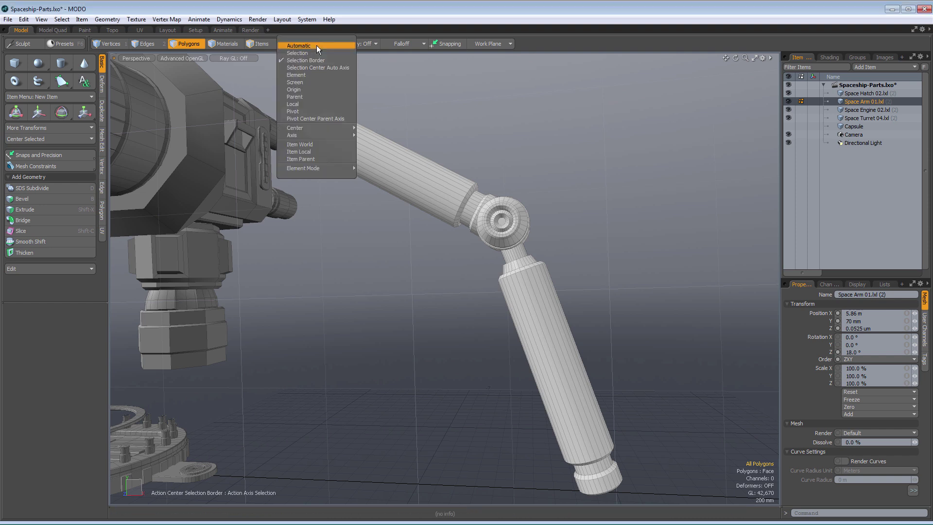
left_click(306, 74)
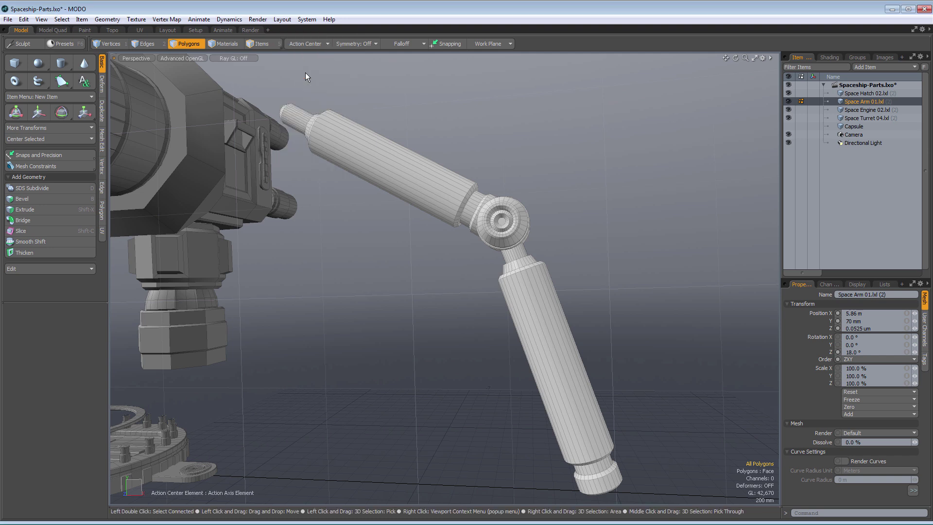
double_click(363, 150)
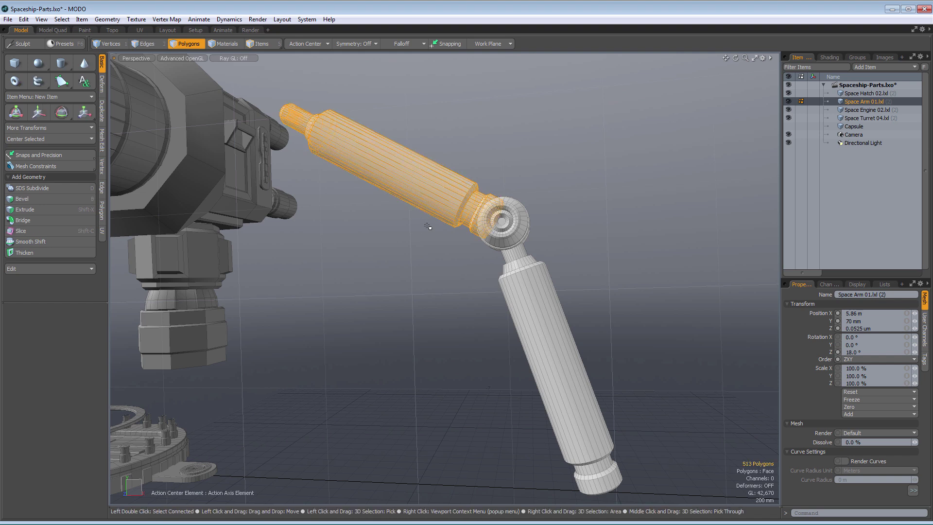
Rotate the arm's upper segment around the center polygon of the elbow joint's end cap until it lies roughly horizontal.
key("e")
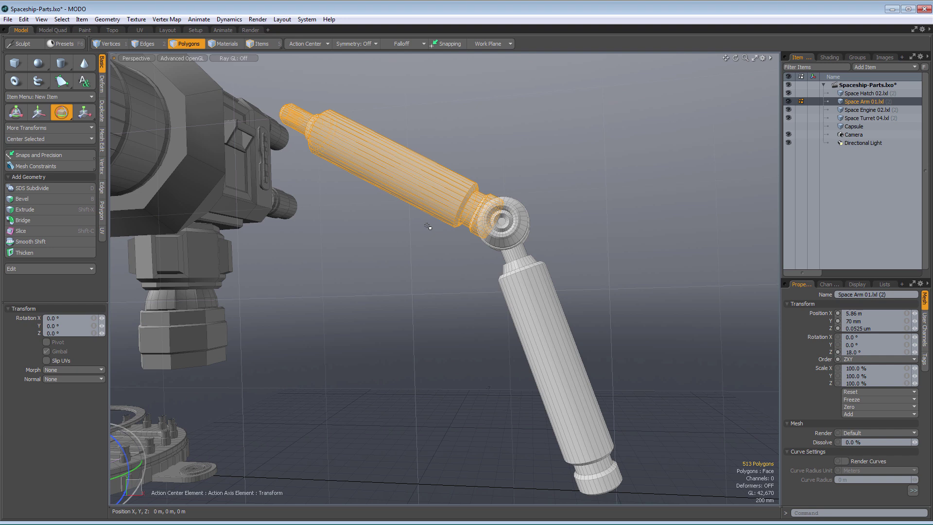
scroll(507, 210, "up", 10)
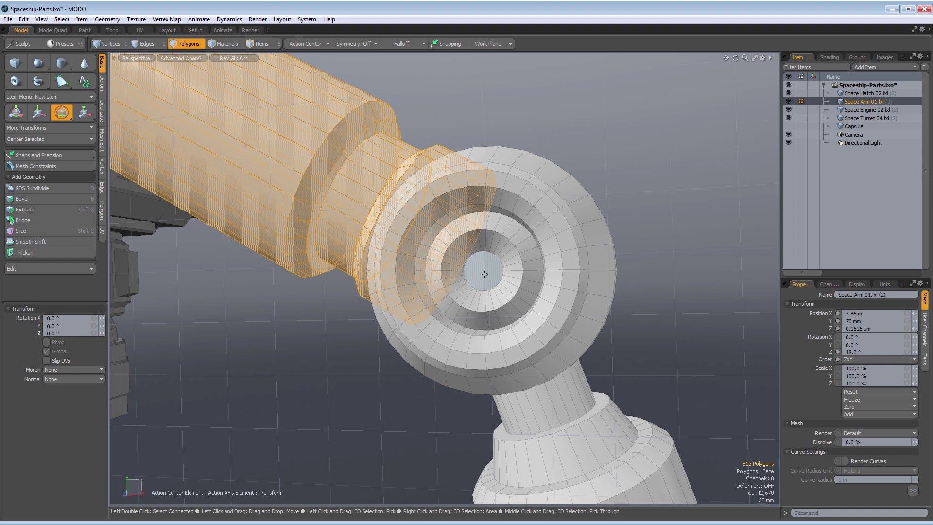
key("e")
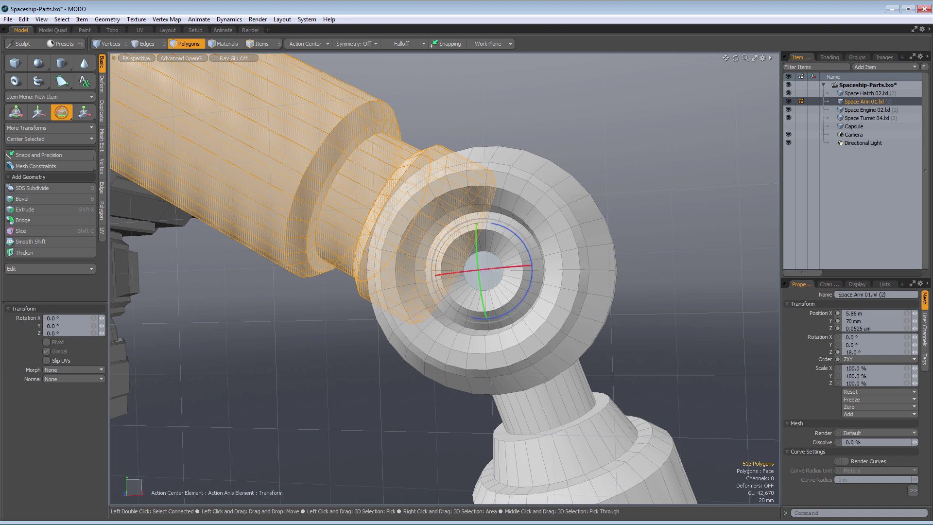
left_click_drag(440, 221, 506, 232, "alt")
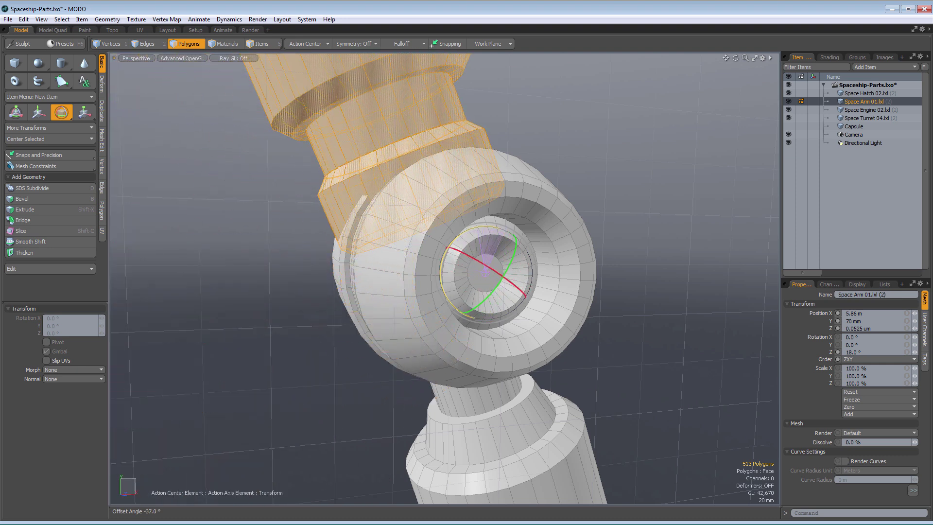
scroll(490, 210, "down", 5)
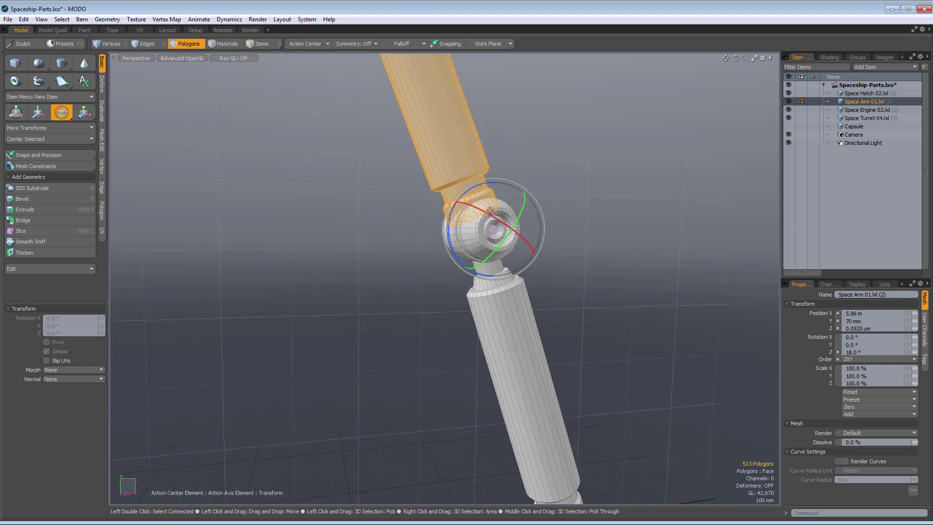
scroll(490, 210, "down", 5)
left_click_drag(477, 281, 441, 312)
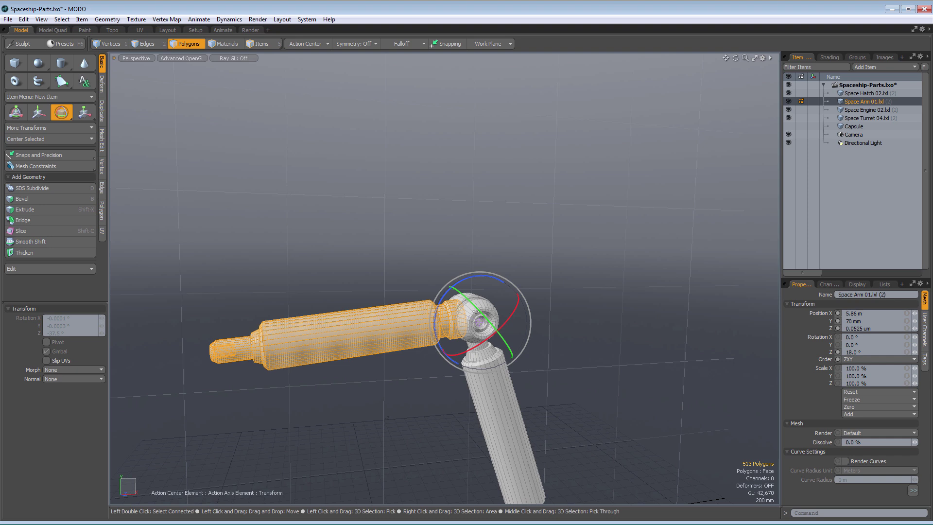
Leave the rotation and add all connected polygons of the elbow joint to the upper segment's selection.
left_click_drag(486, 349, 435, 250, "alt")
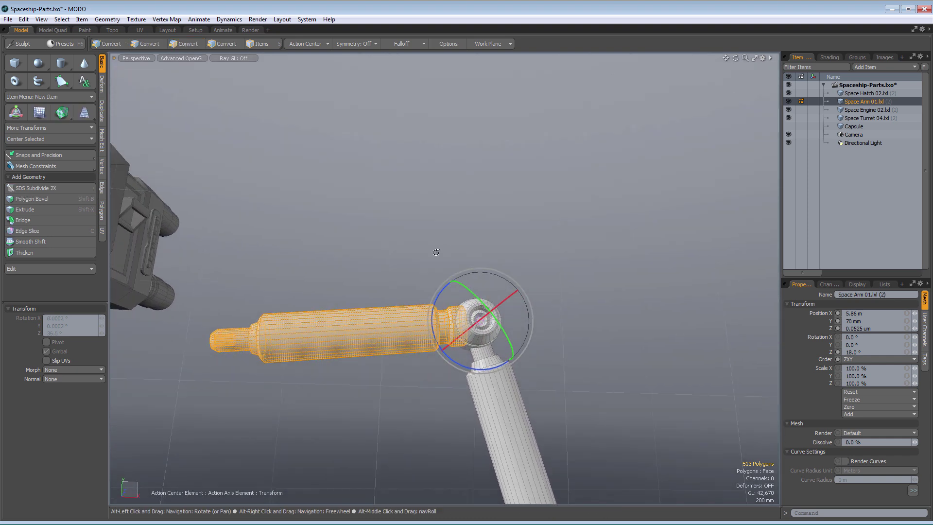
scroll(484, 352, "up", 5)
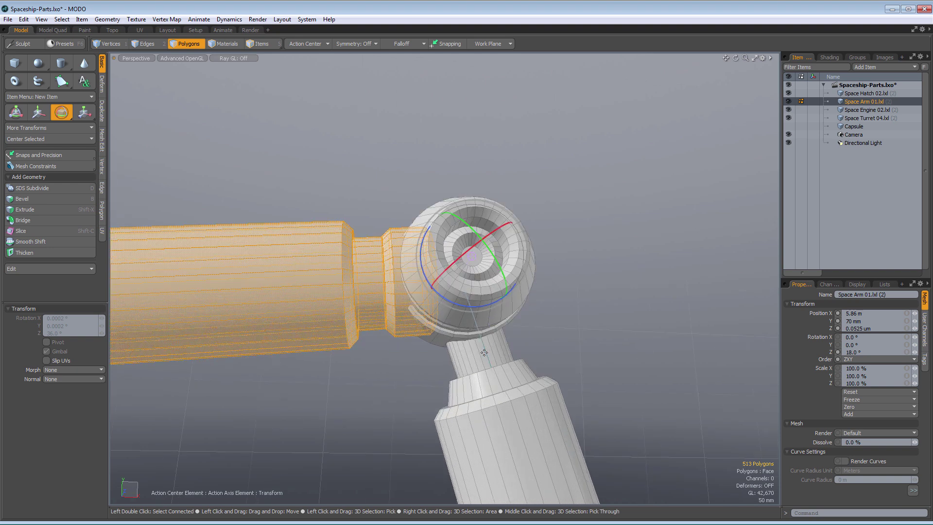
key("q")
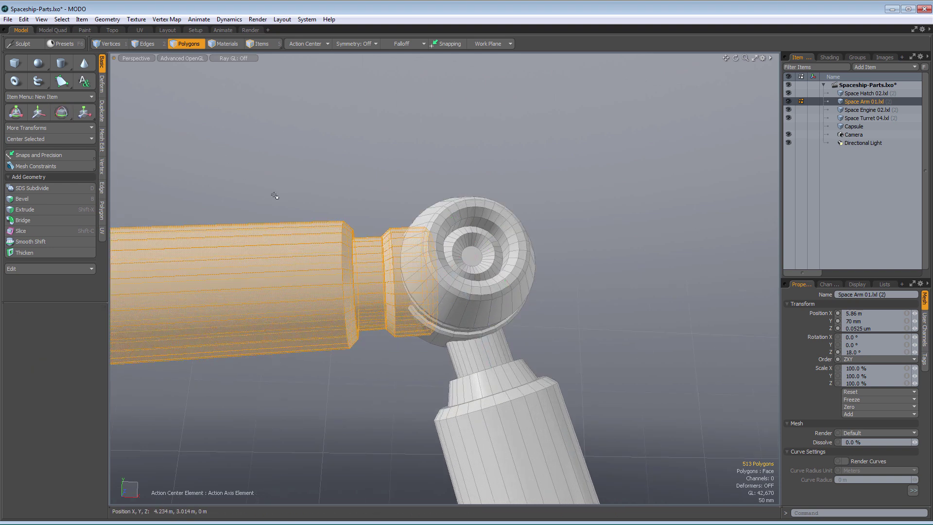
double_click(445, 274, "shift")
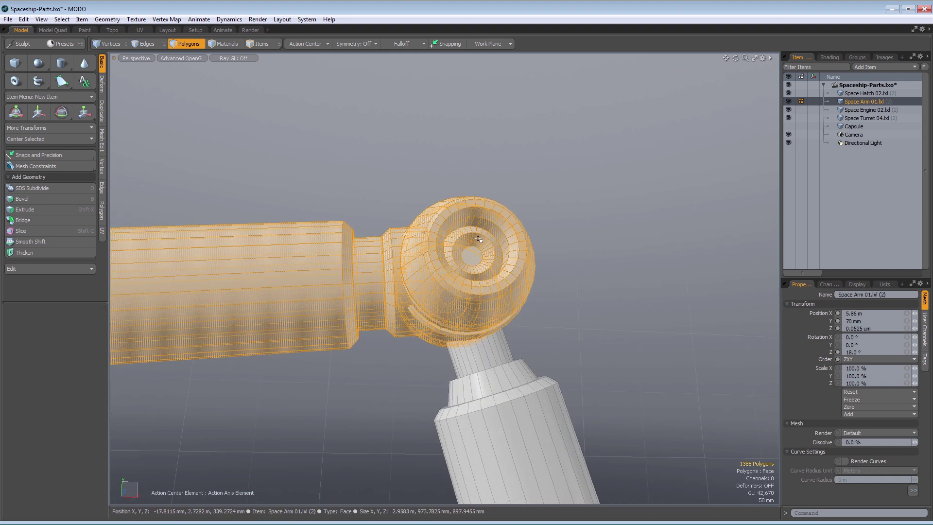
left_click_drag(458, 278, 447, 330, "alt")
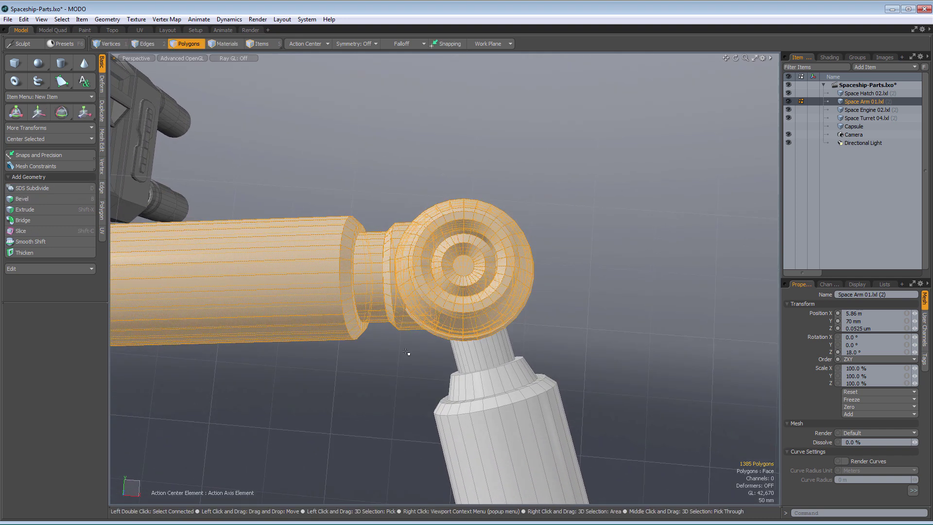
Move the upper segment and elbow about -94 mm in Y along the lower segment's axis, using an element on the lower segment, and clear the selection.
key("w")
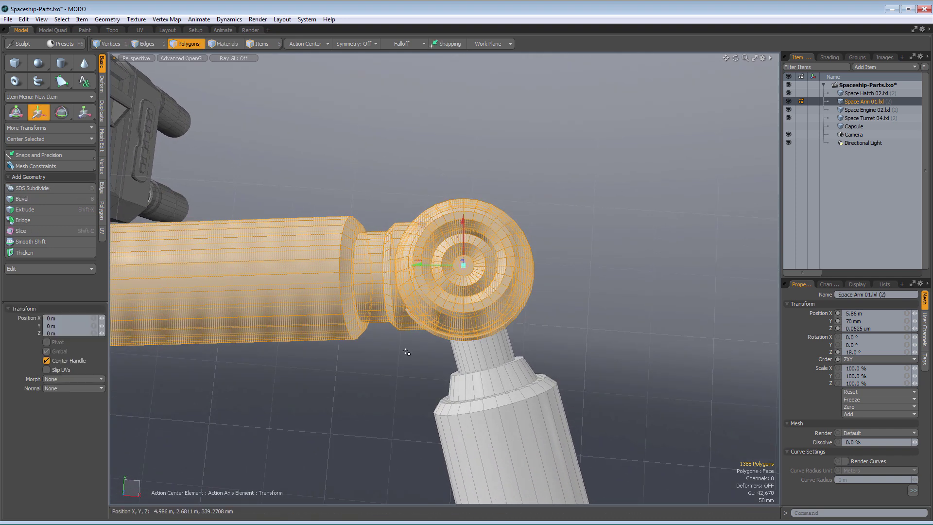
left_click(487, 358)
left_click_drag(466, 290, 464, 281)
mouse_move(474, 316)
left_mouse_down()
mouse_move(472, 338)
mouse_move(463, 265)
mouse_move(481, 345)
mouse_move(472, 313)
left_mouse_up()
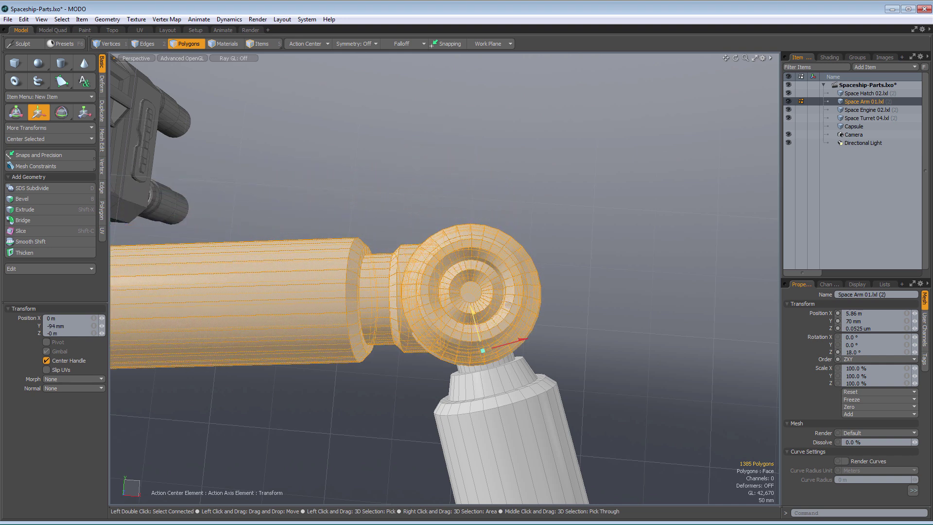
key("space")
left_click(423, 196)
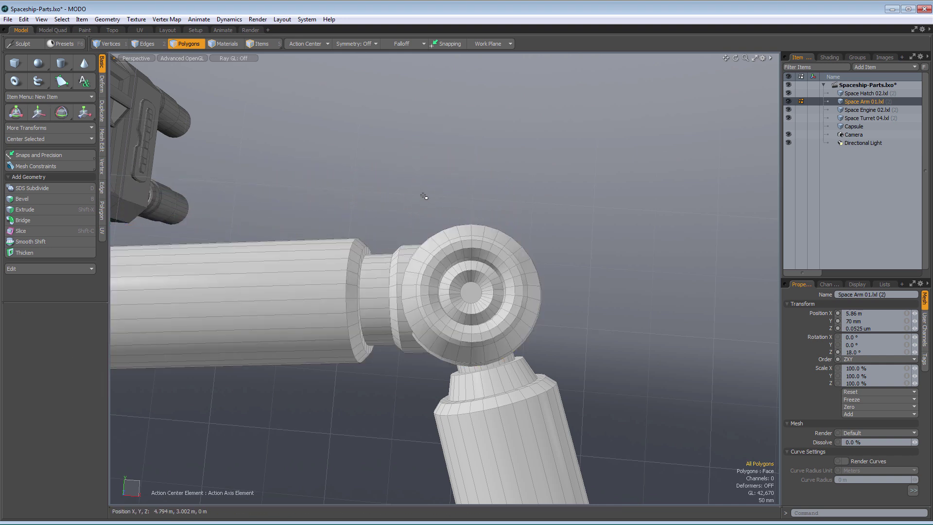
Activate the hatch, arm, engine and turret meshes together and select all polygons of the arm.
scroll(424, 196, "down", 3)
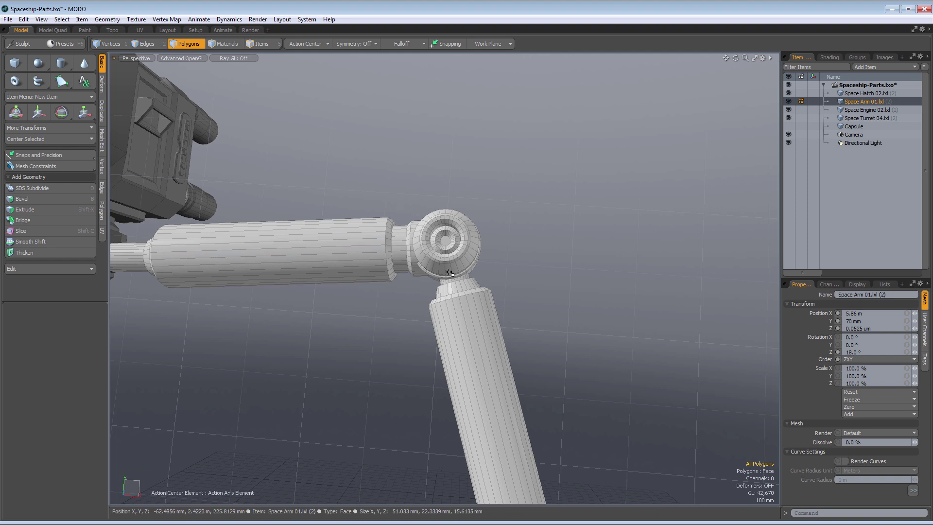
left_click(863, 93, "shift")
left_click(867, 109, "shift")
left_click(865, 117, "shift")
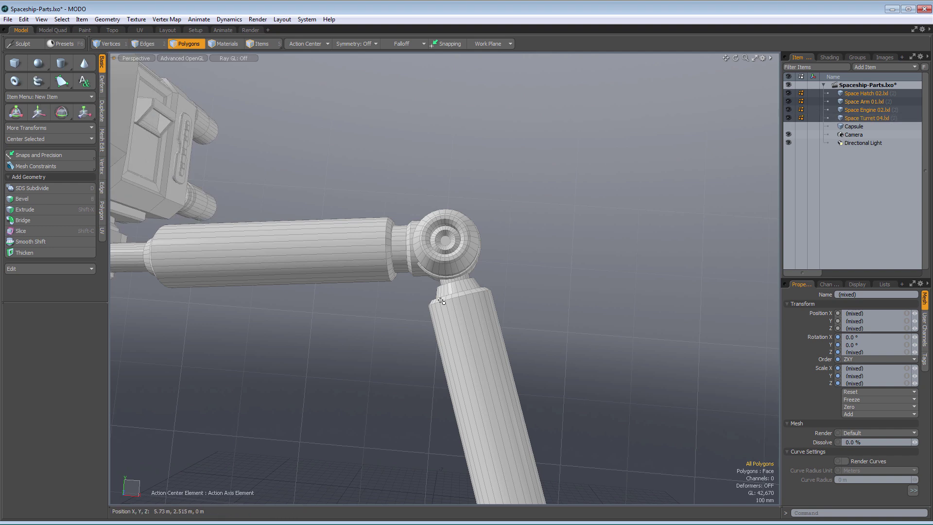
scroll(342, 319, "down", 3)
mouse_move(316, 252)
right_mouse_down()
mouse_move(235, 265)
mouse_move(189, 348)
right_mouse_up()
mouse_move(209, 378)
right_mouse_down()
mouse_move(370, 491)
mouse_move(546, 340)
mouse_move(488, 258)
right_mouse_up()
mouse_move(178, 305)
left_mouse_down("alt")
mouse_move(258, 369)
mouse_move(279, 401)
mouse_move(241, 414)
mouse_move(389, 345)
mouse_move(391, 328)
left_mouse_up("alt")
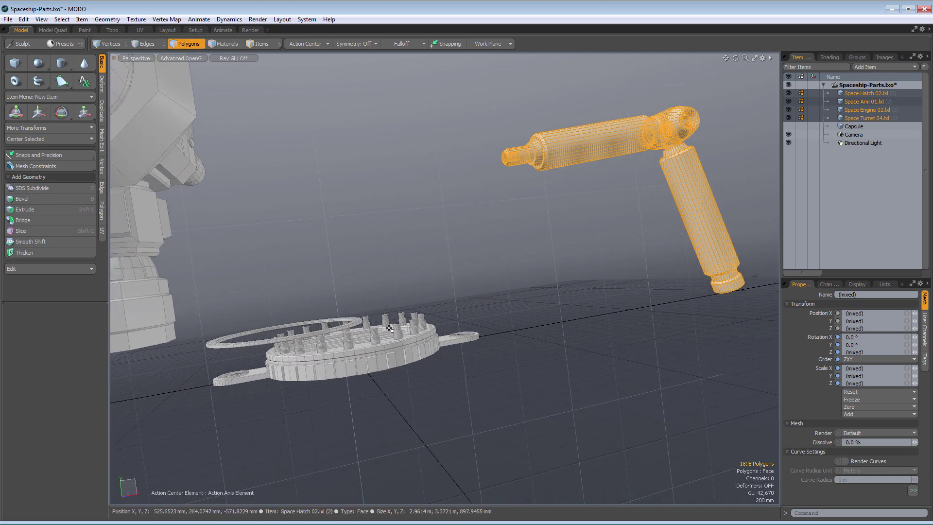
Rotate the whole arm slightly around an element picked on the side of the hatch.
key("e")
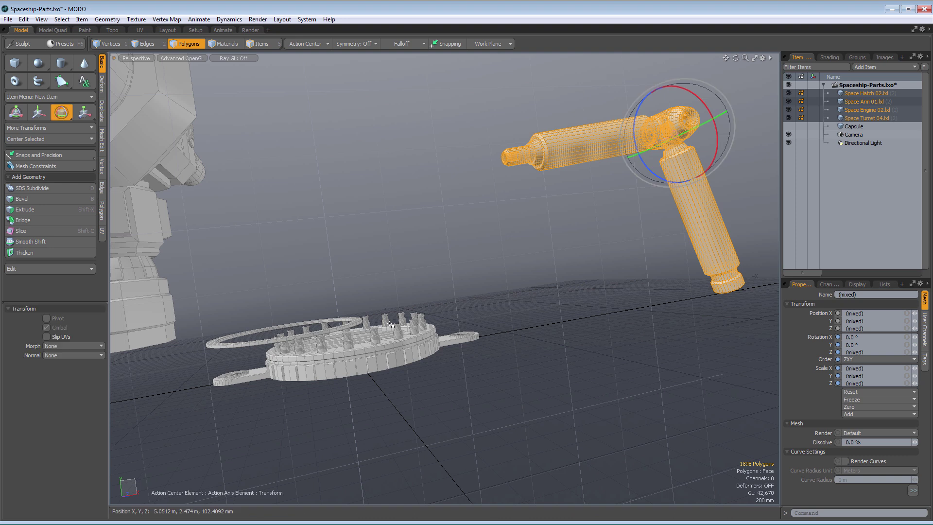
left_click(373, 365)
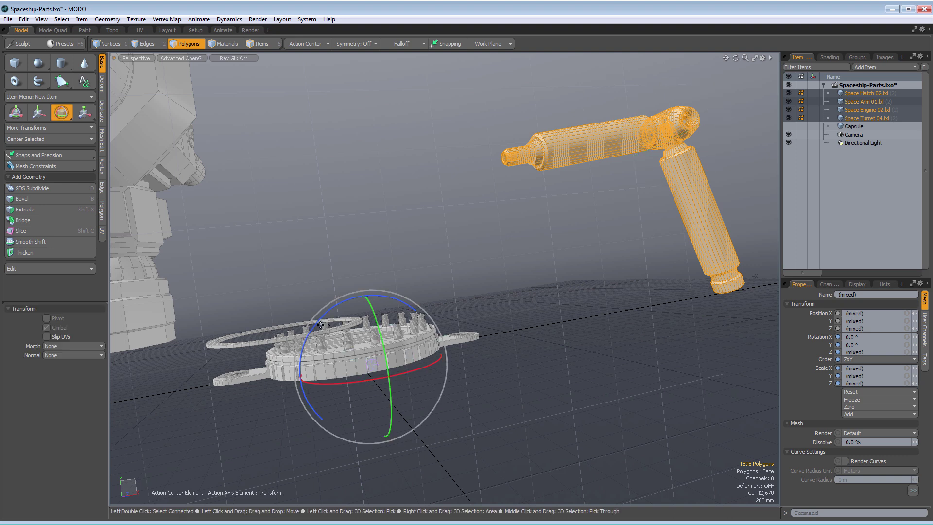
mouse_move(319, 322)
left_mouse_down()
mouse_move(311, 357)
mouse_move(330, 310)
mouse_move(312, 335)
mouse_move(319, 322)
left_mouse_up()
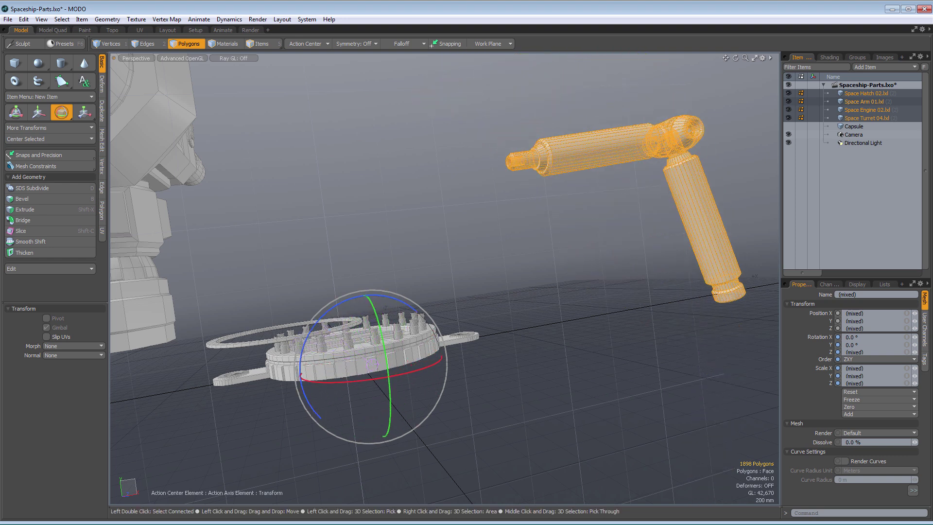
Try to rotate the arm around an element picked on the engine body, undoing the rotation.
scroll(275, 265, "down", 4)
left_click_drag(275, 266, 279, 401, "alt")
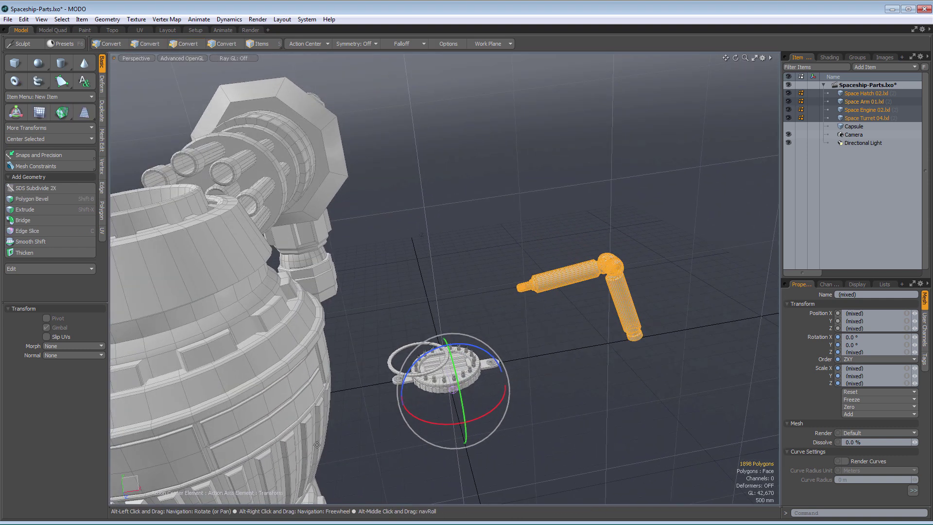
left_click(279, 401)
mouse_move(179, 409)
left_mouse_down()
mouse_move(185, 437)
mouse_move(181, 414)
mouse_move(182, 423)
left_mouse_up()
key("ctrl+z")
scroll(353, 372, "down", 2)
scroll(354, 372, "down", 3)
left_click_drag(353, 372, 353, 78, "alt")
scroll(354, 75, "up", 5)
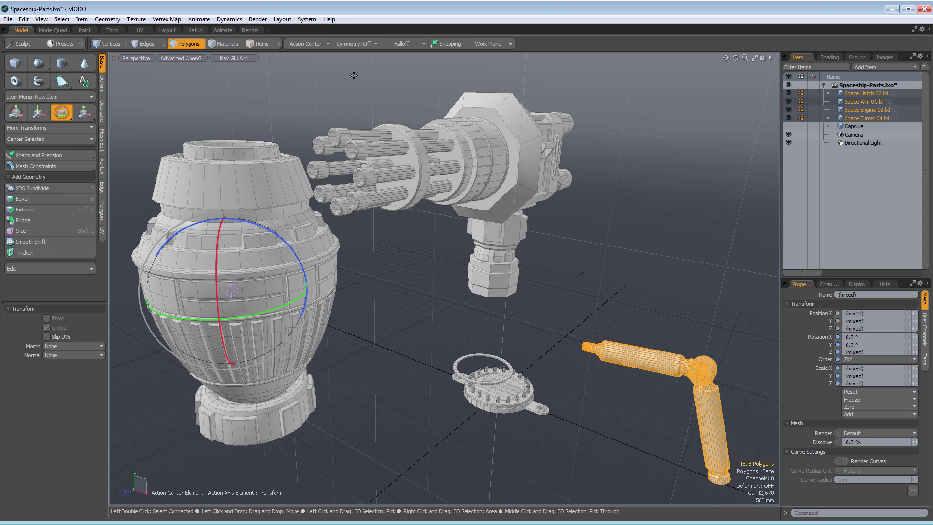
Center the rotation handle on a vertical edge of the engine's upper band and the move handle on a neighbouring one.
left_click(320, 45)
mouse_move(312, 170)
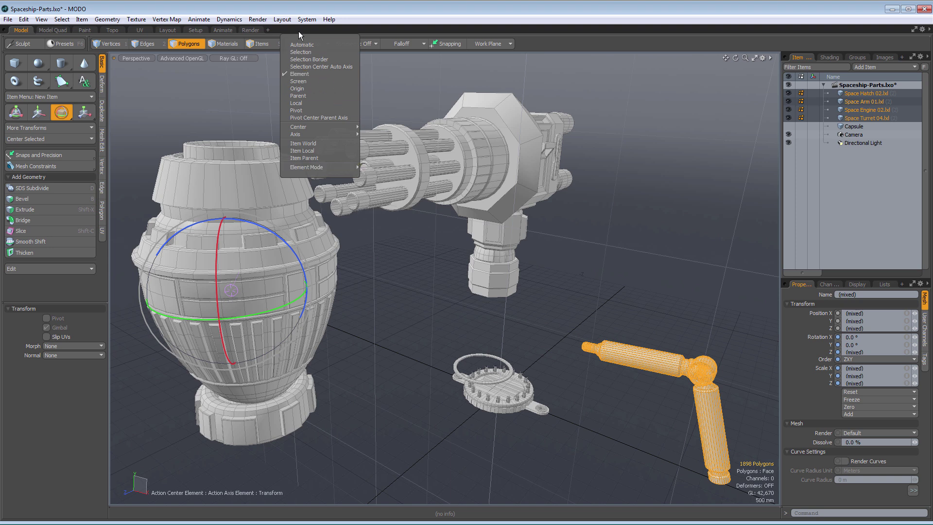
scroll(232, 271, "up", 3)
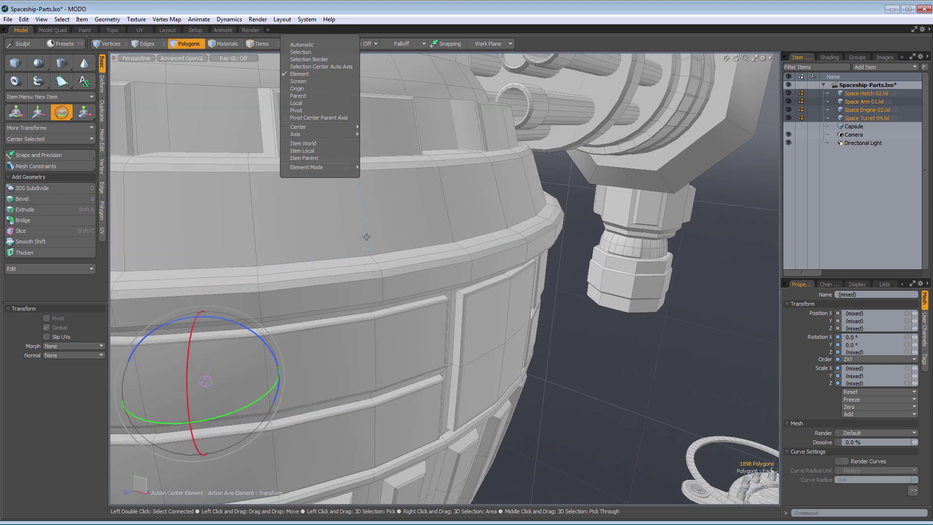
left_click(366, 236)
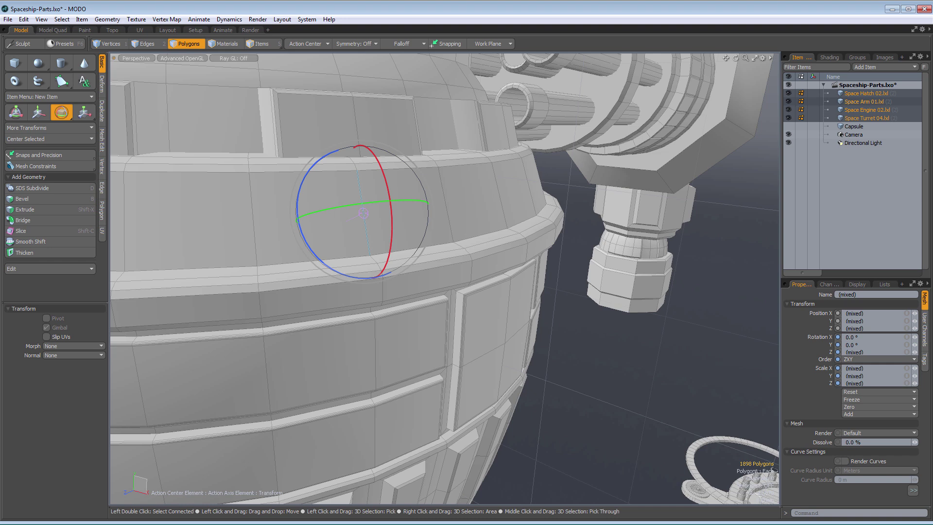
key("w")
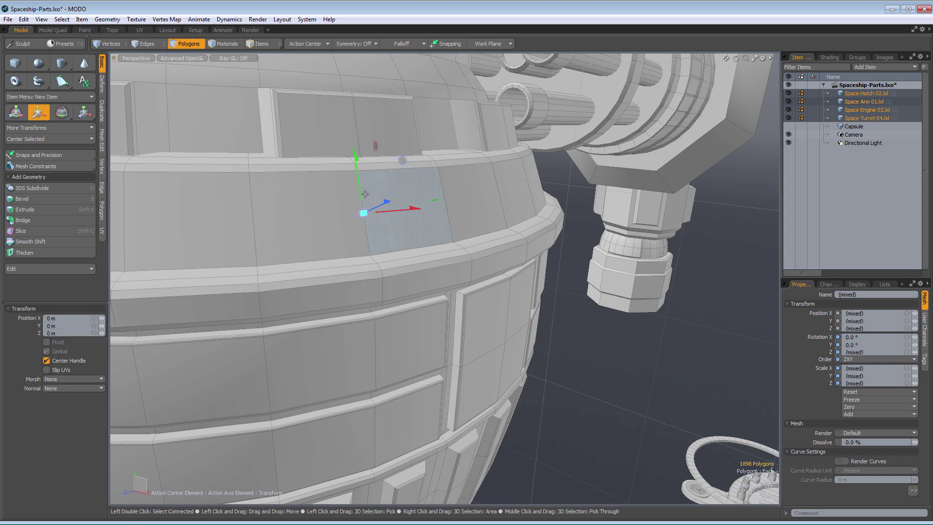
left_click(252, 222)
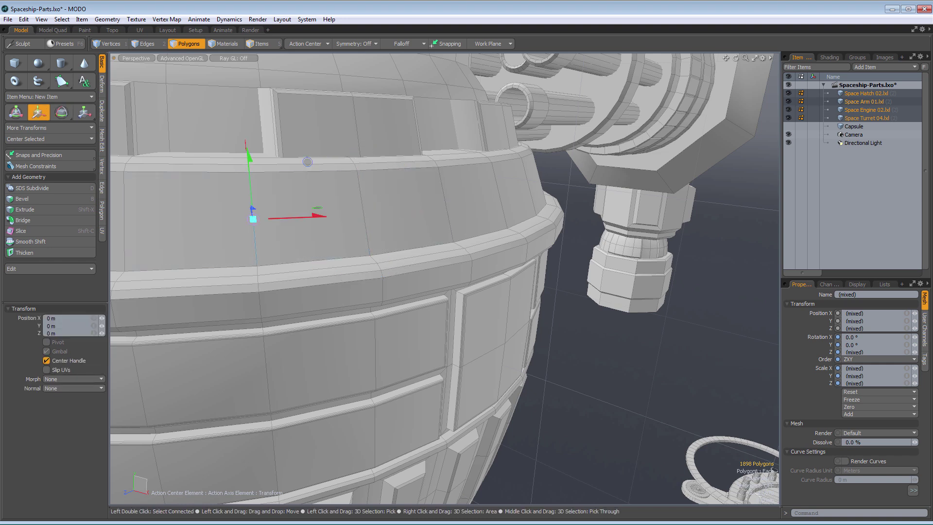
Set the Element Mode to Edge and place the move handle at several points along the engine band's vertical edges.
left_click(307, 43)
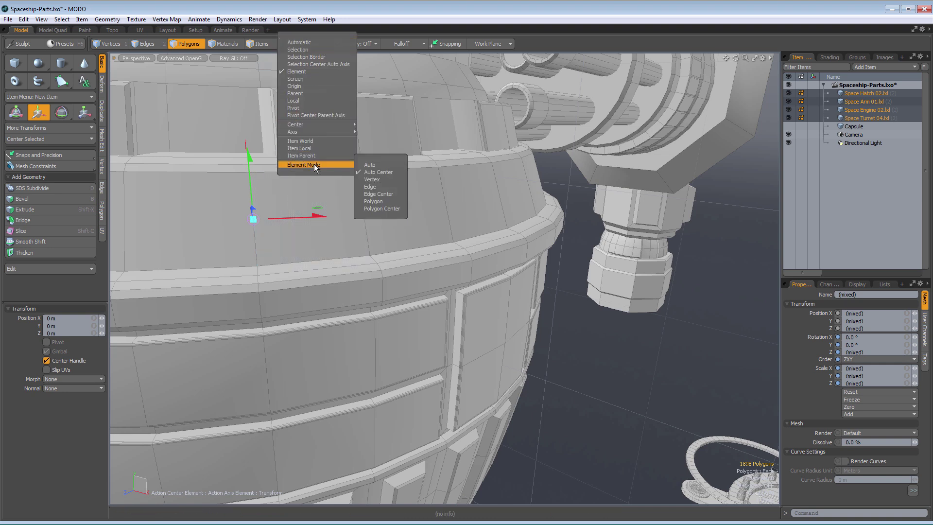
left_click(380, 187)
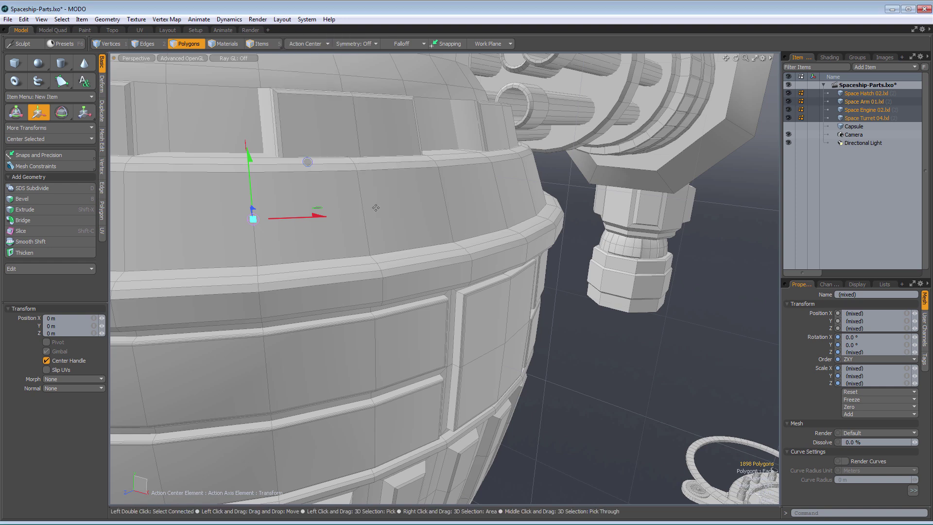
left_click(369, 246)
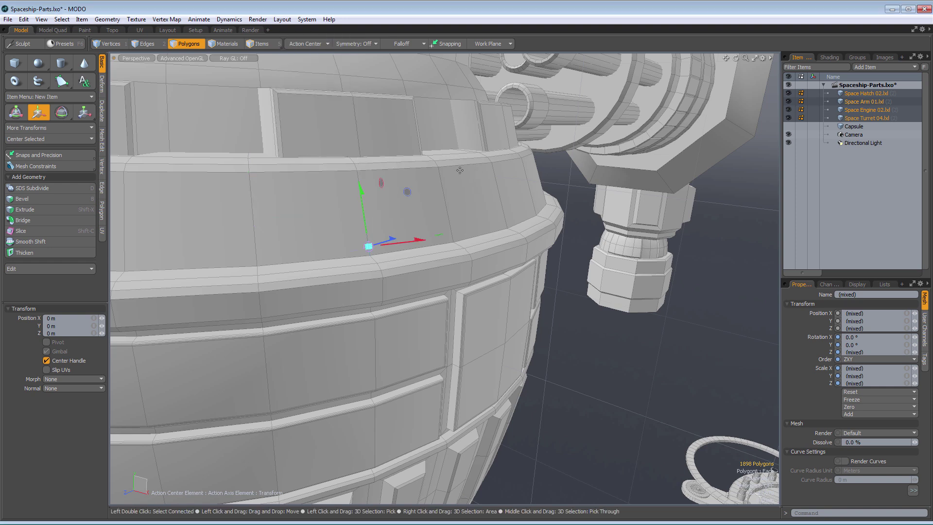
left_click(440, 169)
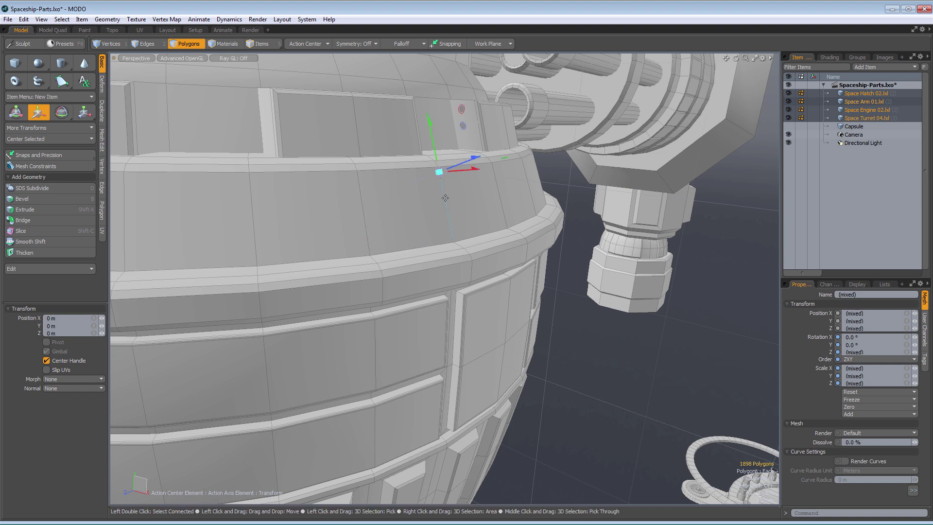
left_click(446, 203)
left_click(447, 224)
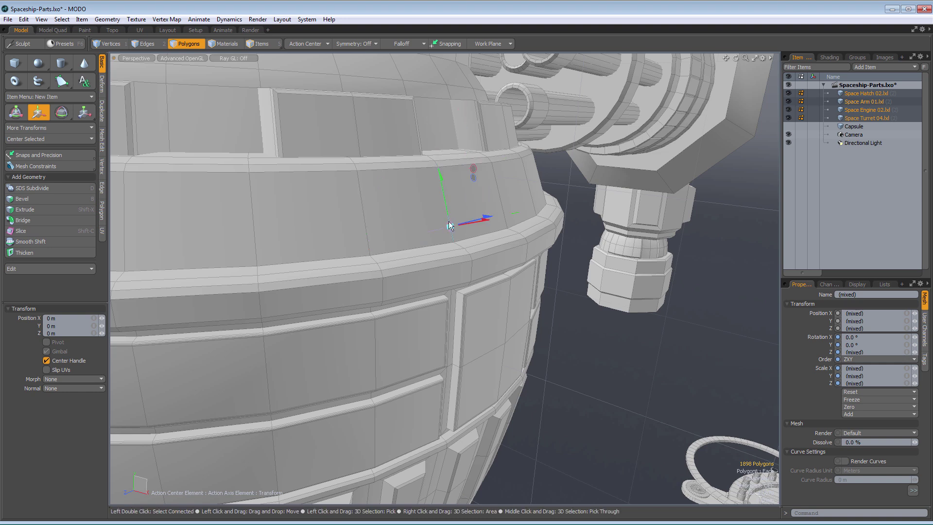
Place the move handle on one more vertical edge of the engine's upper band and fit all the parts in view.
left_click(360, 193)
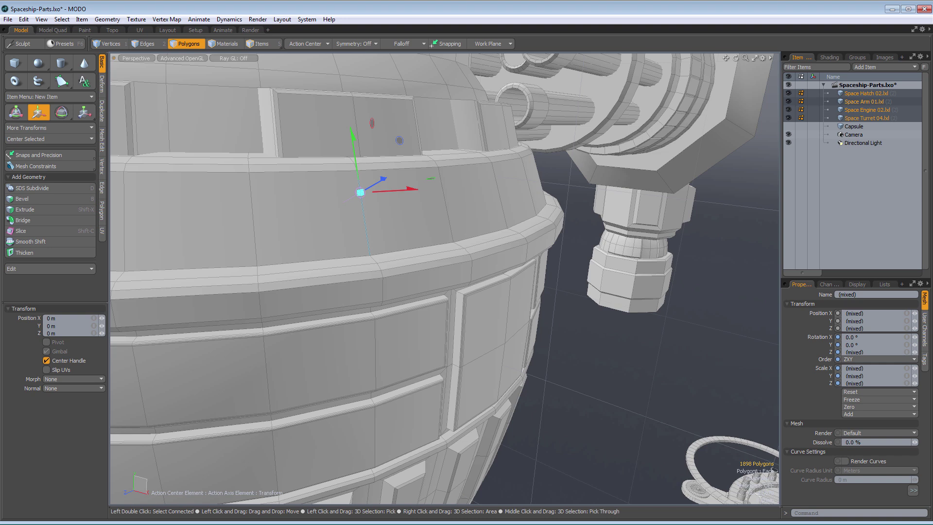
key("a")
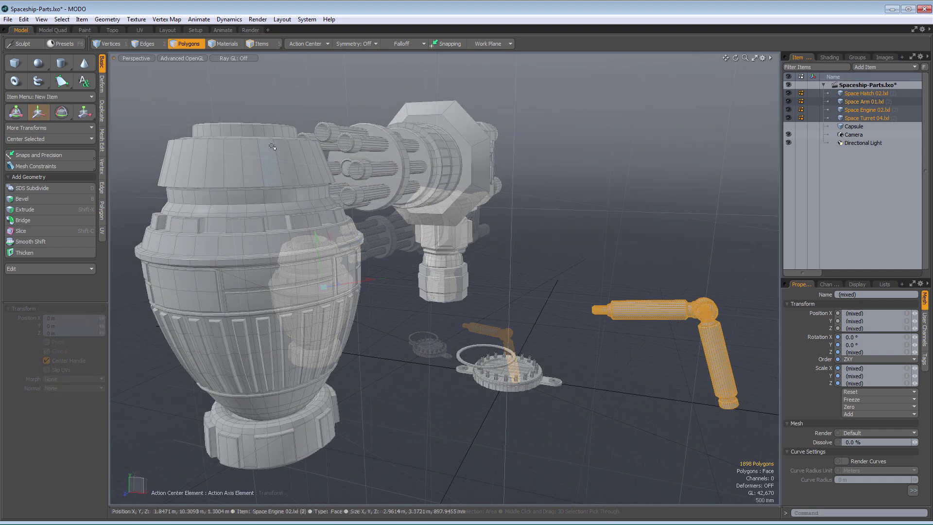
Set the action center to Screen and place the rotation handle in the empty space above the arm.
left_click(315, 45)
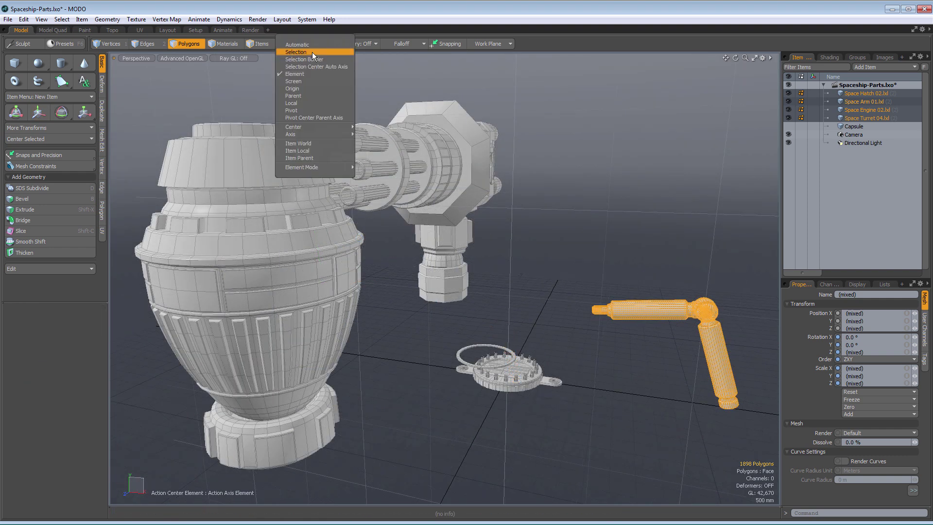
left_click(313, 81)
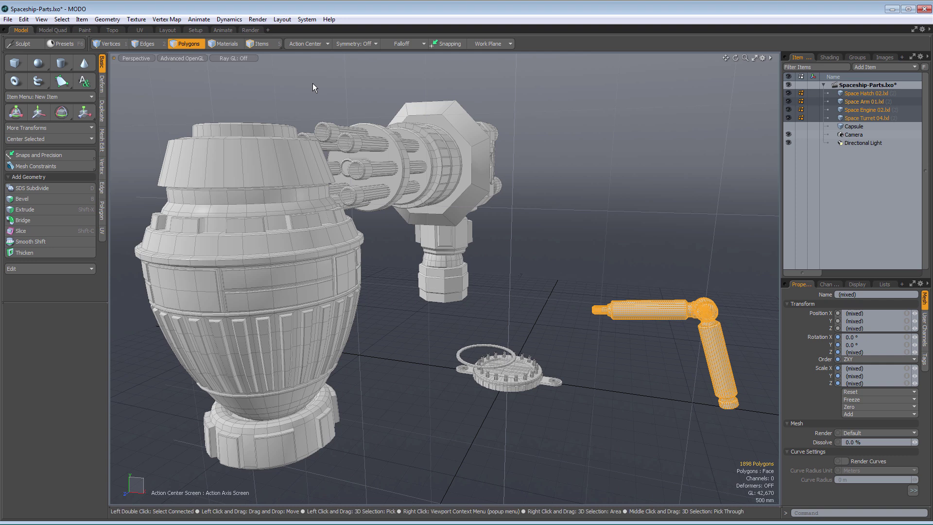
key("e")
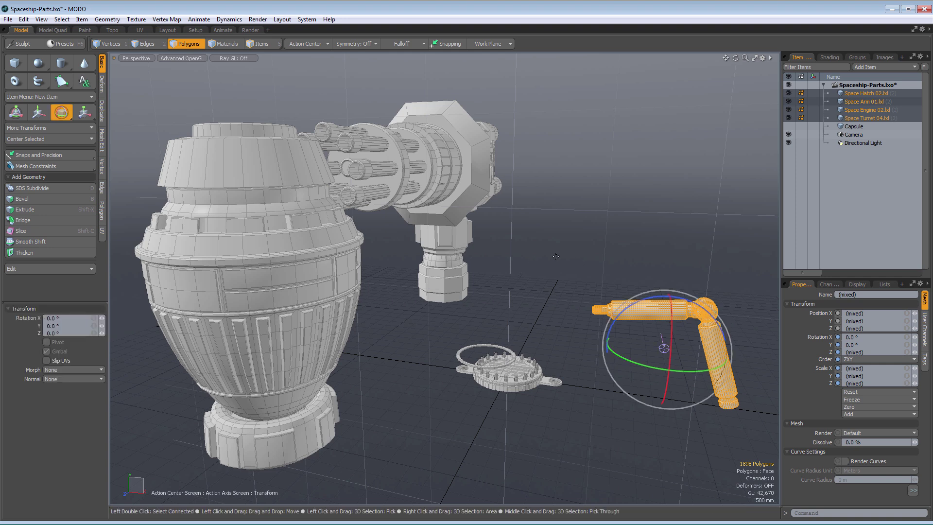
left_click_drag(431, 235, 580, 215, "alt")
left_click_drag(522, 217, 412, 235, "alt")
left_click(570, 246)
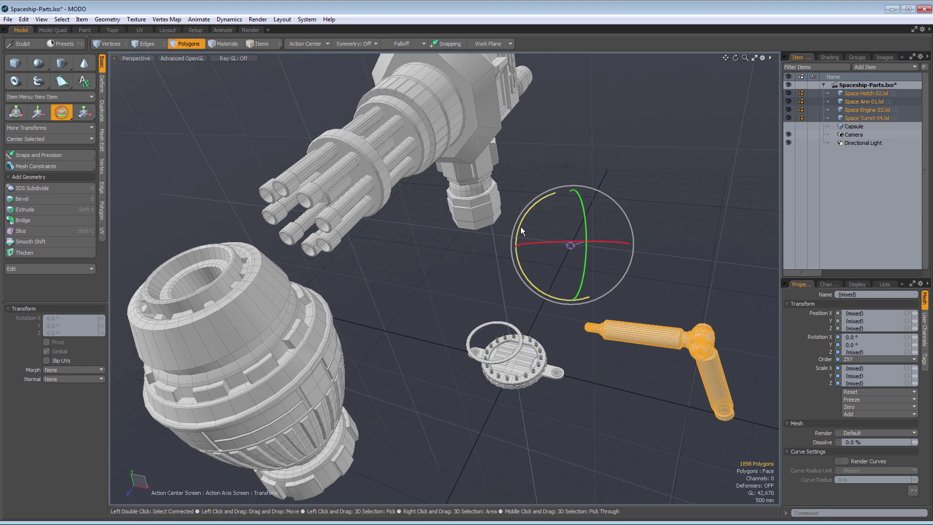
Rotate the arm around two different points picked in the open space near it.
left_click_drag(519, 226, 601, 333)
left_click(608, 314)
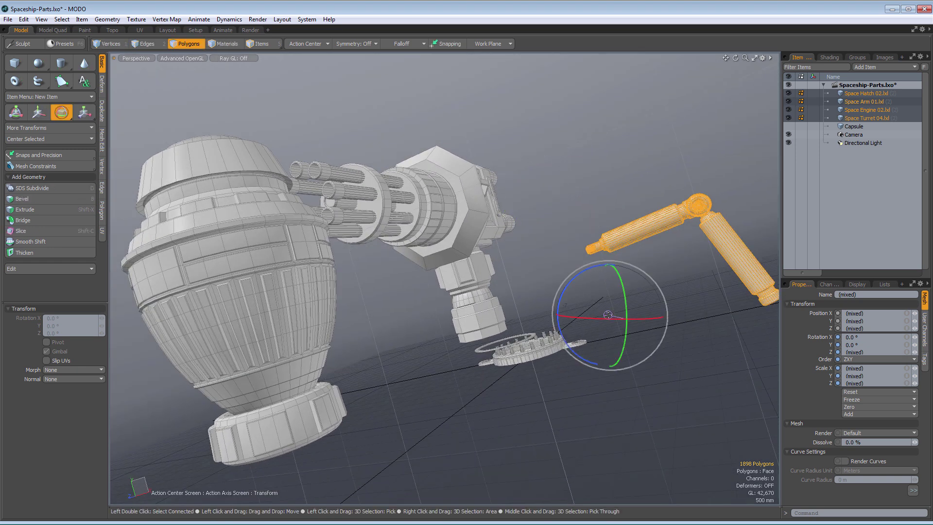
left_click_drag(582, 276, 510, 423)
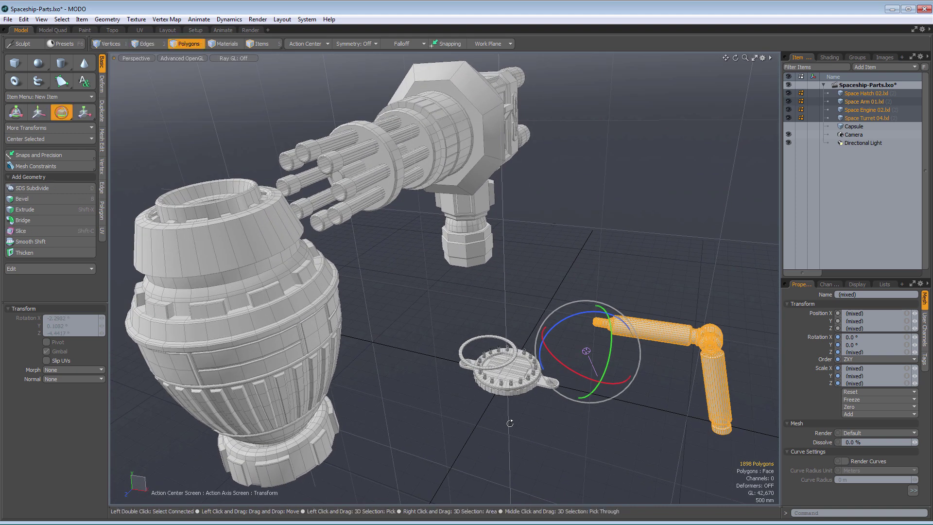
Set the action center to Origin and transform the arm around the world origin, rotating it about Y and scaling it uniformly to 104%.
left_click(314, 43)
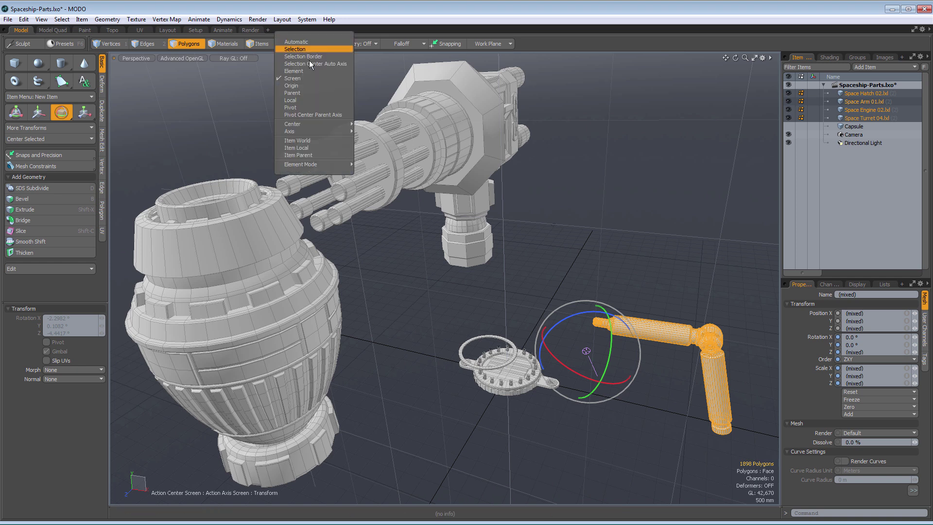
left_click(309, 85)
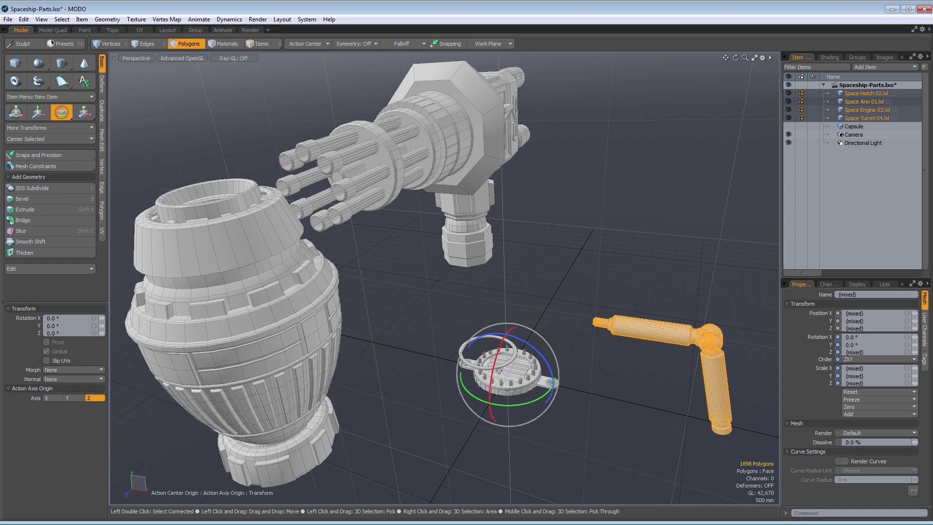
mouse_move(507, 404)
left_mouse_down()
mouse_move(552, 392)
mouse_move(502, 412)
mouse_move(510, 398)
mouse_move(551, 405)
mouse_move(546, 411)
left_mouse_up()
key("y")
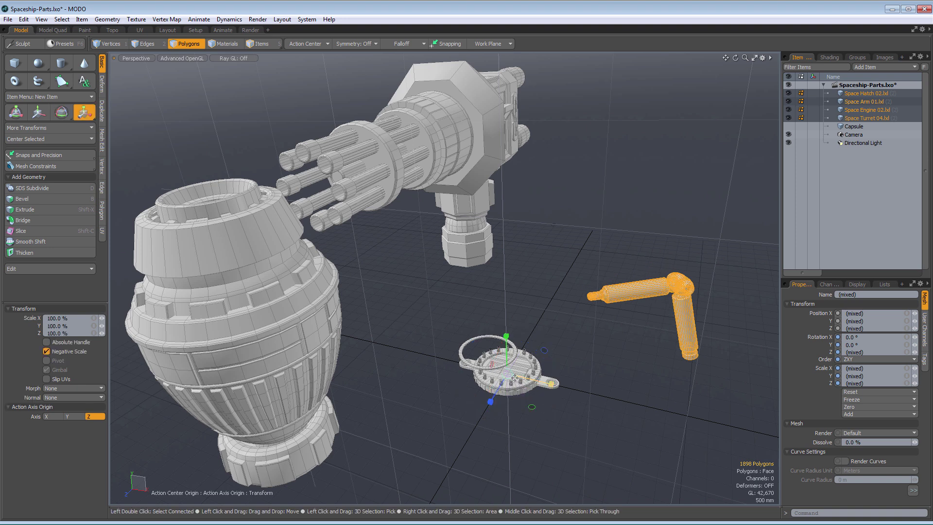
mouse_move(508, 376)
left_mouse_down()
mouse_move(538, 375)
mouse_move(510, 374)
left_mouse_up()
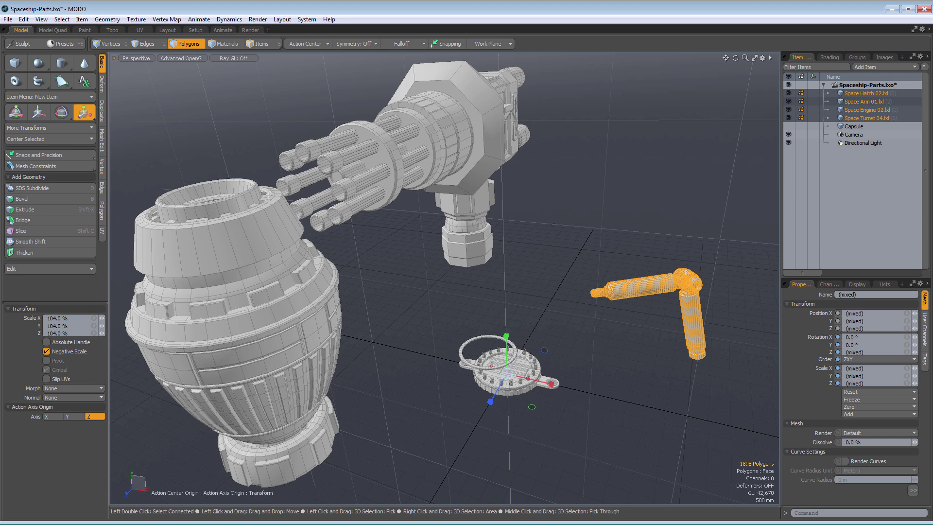
With the action center set to Local, select all the posts under the hatch's ring and scale each around its own center.
left_click(322, 45)
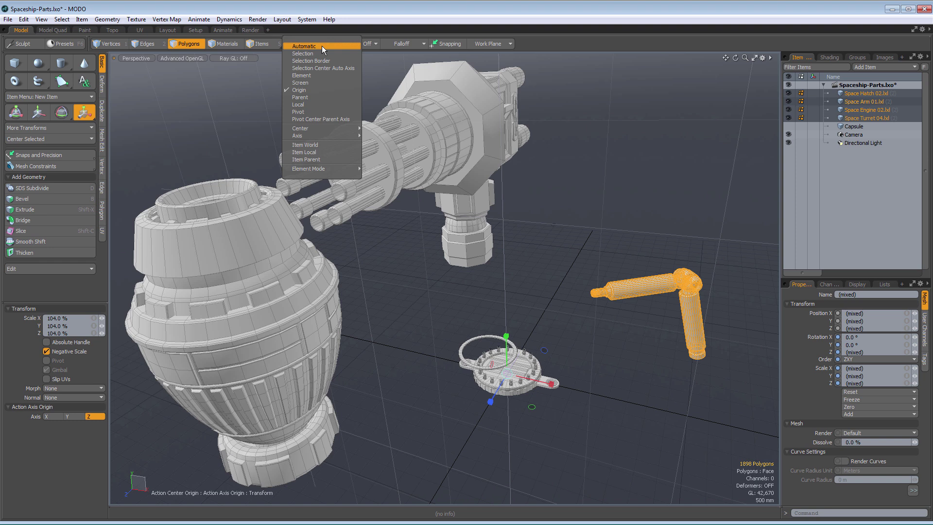
left_click(322, 104)
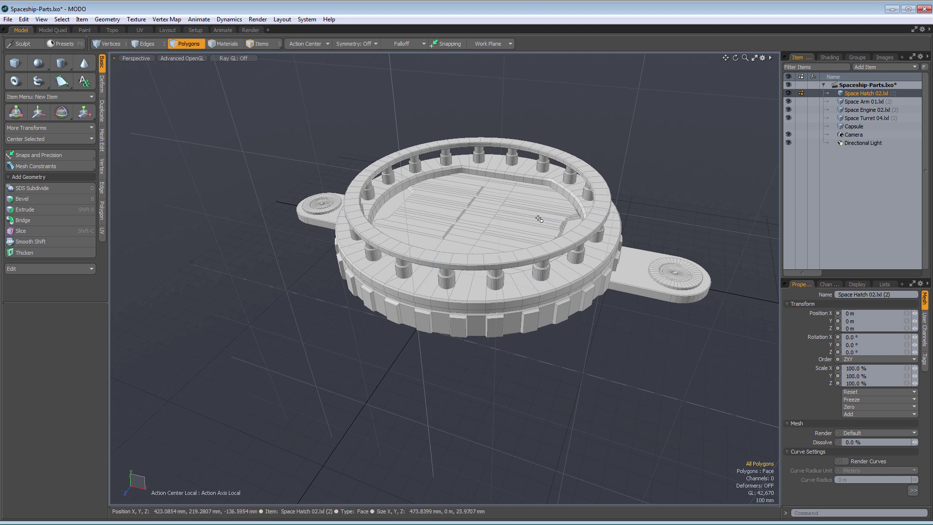
key("KP_1")
left_click_drag(170, 293, 634, 310)
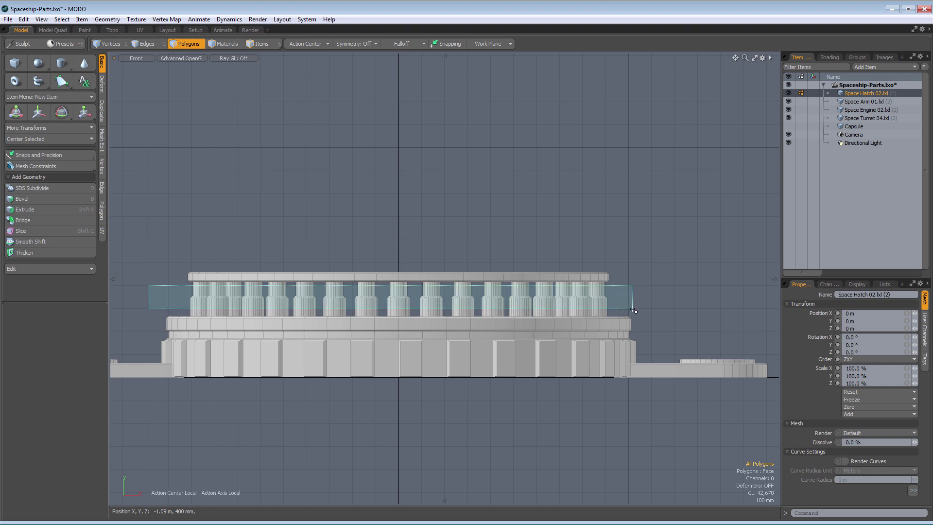
right_click_drag(633, 310, 634, 309)
key("bracketright")
key("KP_Decimal")
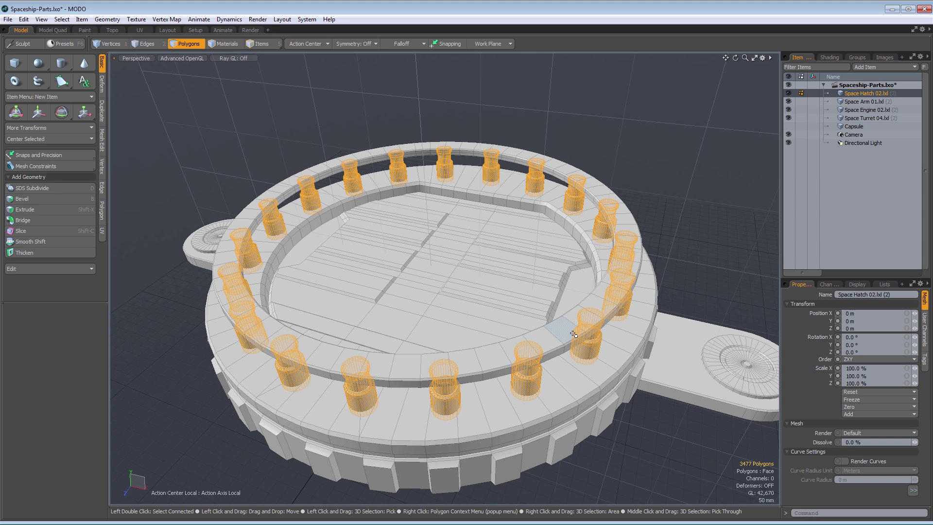
key("y")
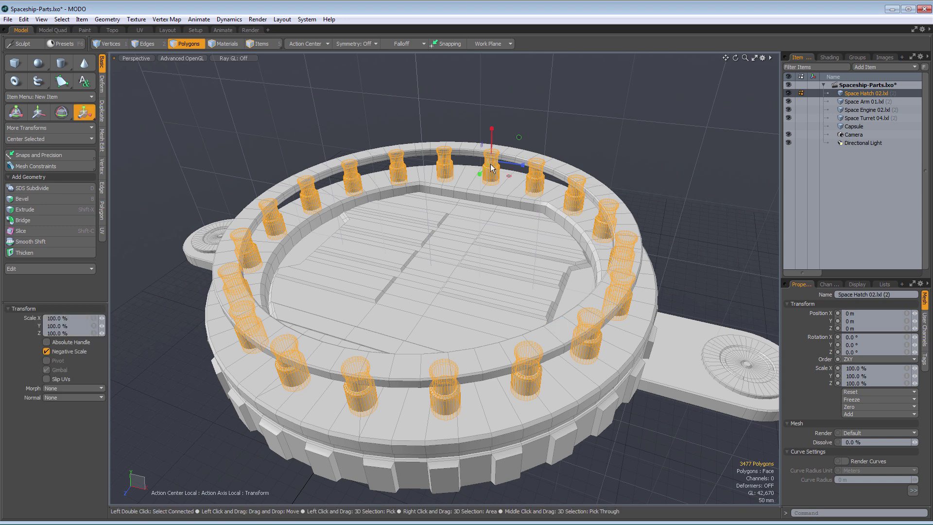
mouse_move(492, 162)
left_mouse_down()
mouse_move(534, 162)
mouse_move(492, 161)
mouse_move(492, 93)
mouse_move(492, 122)
left_mouse_up()
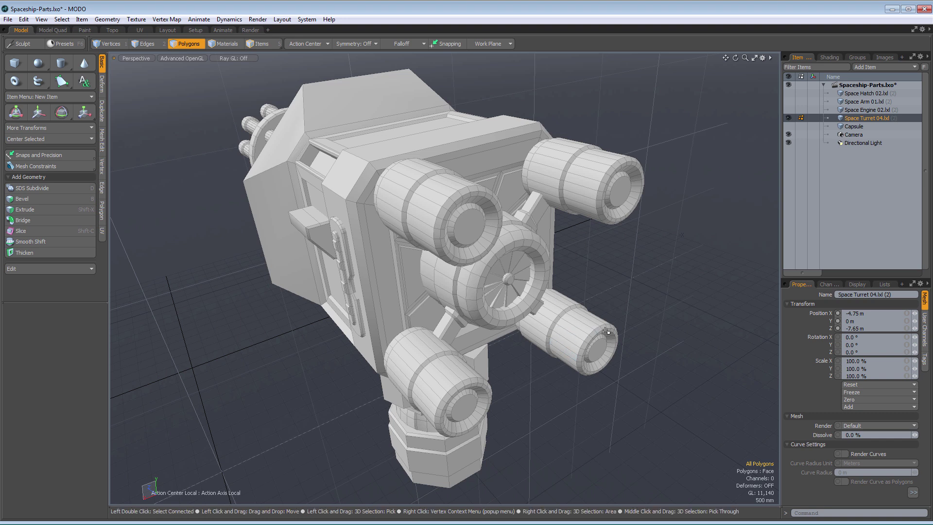
Select the four outer thruster cylinders on the back of the turret.
double_click(428, 187)
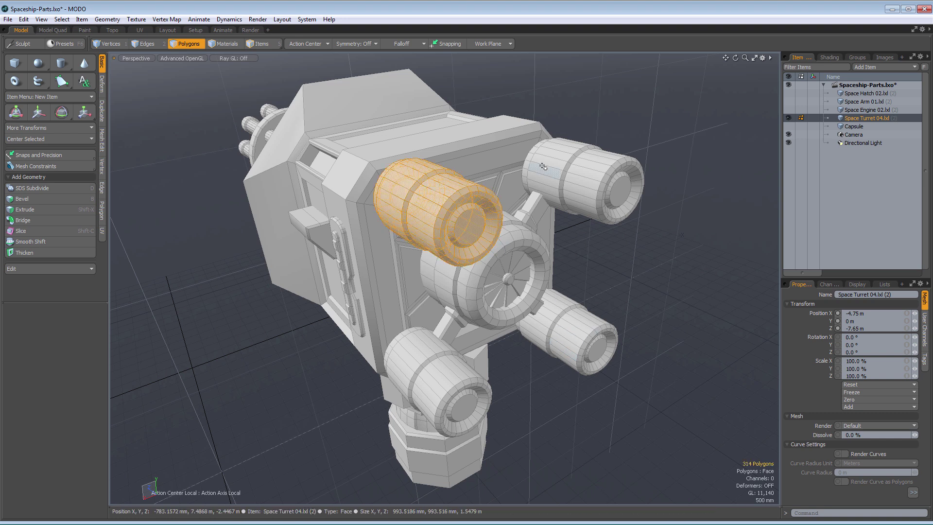
double_click(580, 164, "shift")
double_click(444, 396, "shift")
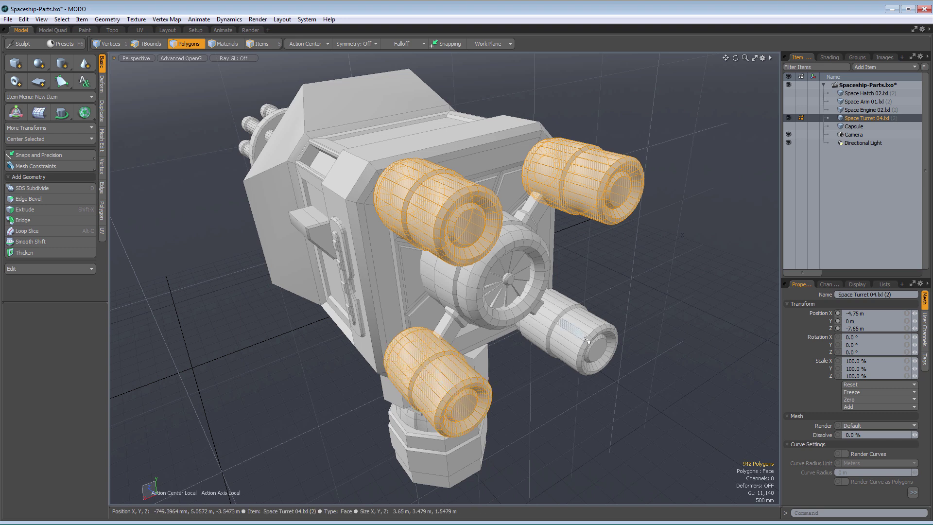
double_click(591, 336, "shift")
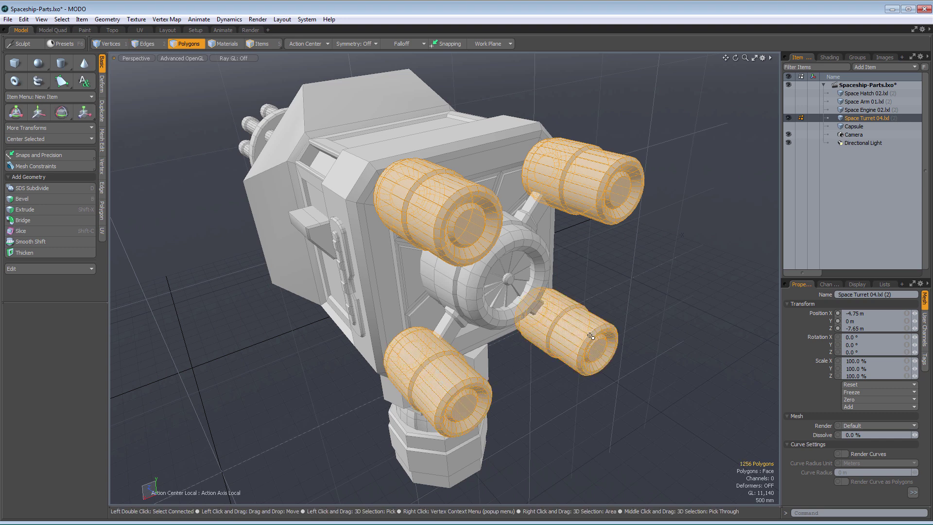
Scale the four cylinders uniformly to 131.5% with a Linear falloff auto-sized along Z, flaring their outer ends.
key("y")
left_click(404, 42)
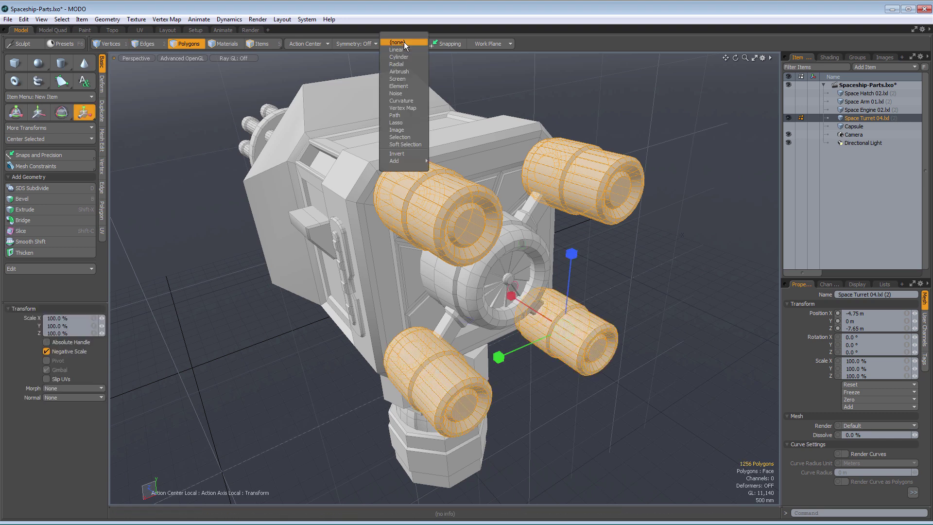
left_click(404, 49)
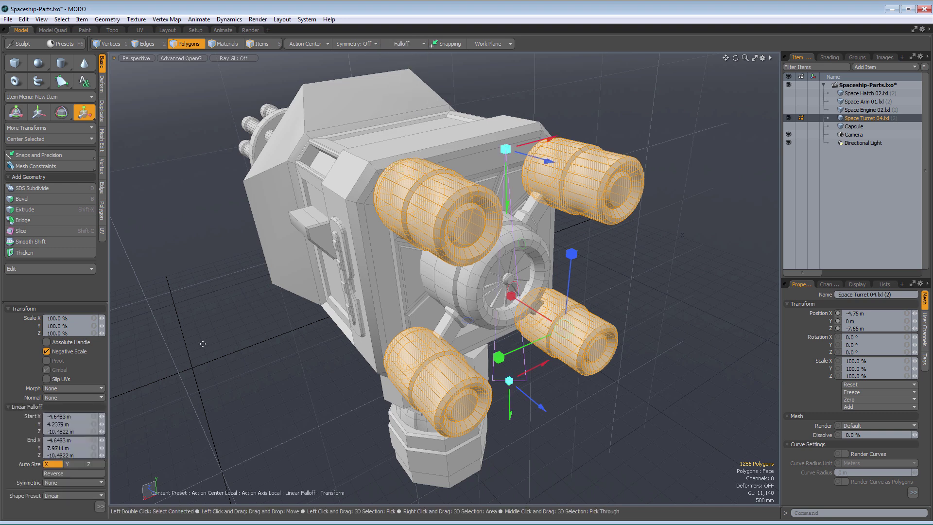
left_click(96, 465)
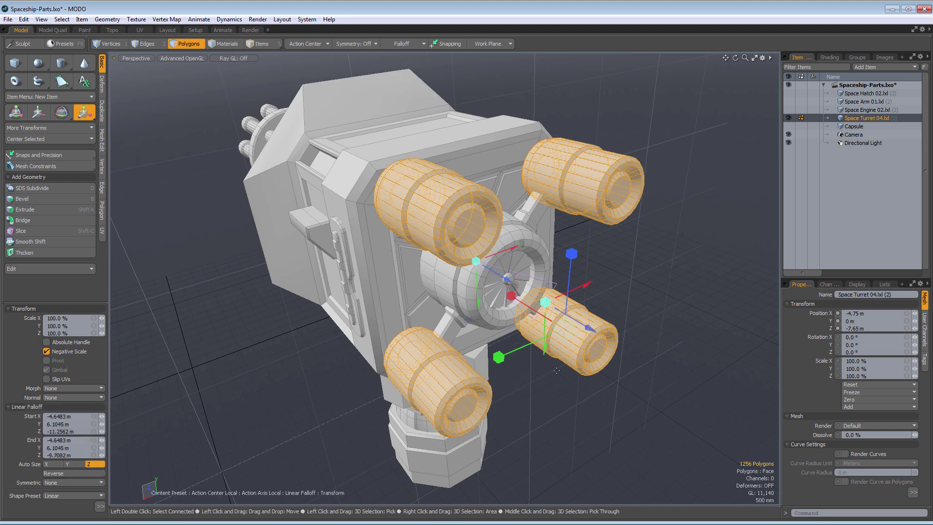
left_click_drag(567, 337, 589, 337)
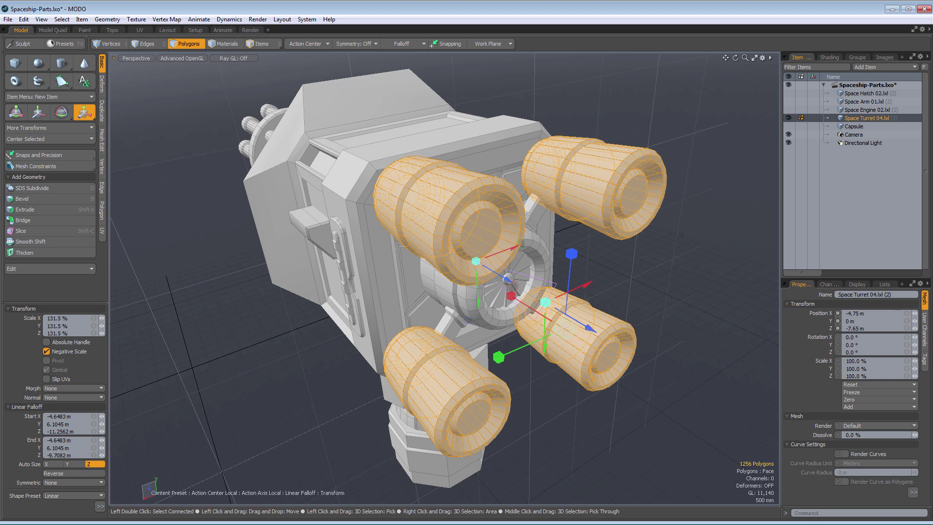
Try to scale the four cylinders to 204.5% along their local Y axis, undoing that scaling.
left_click_drag(501, 357, 444, 380)
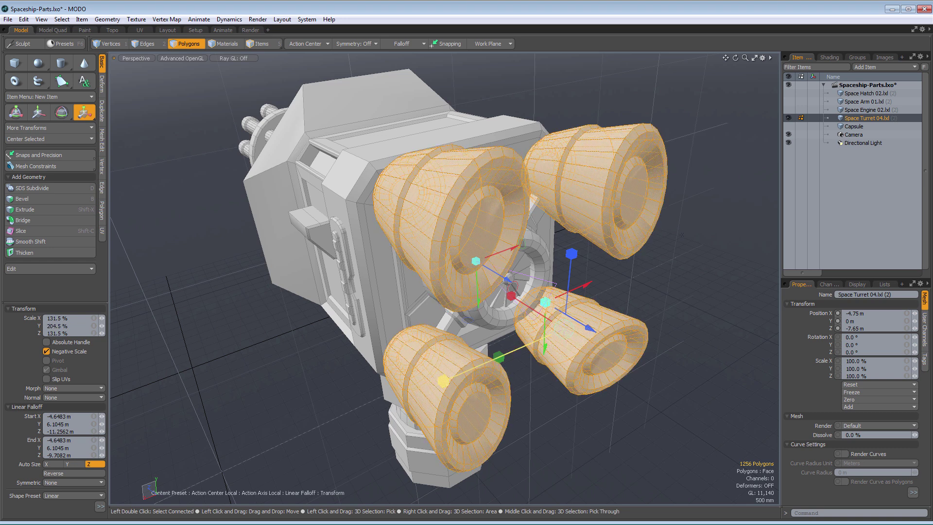
left_click_drag(444, 380, 443, 381)
key("ctrl+z")
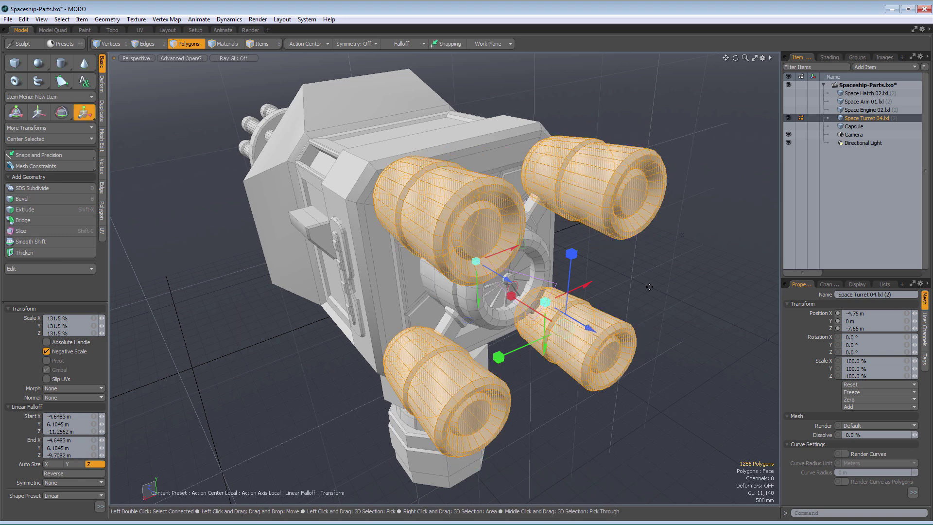
Scale the cylinders along X with the action axis set to Auto and the Linear falloff auto-sized along Z.
left_click(310, 44)
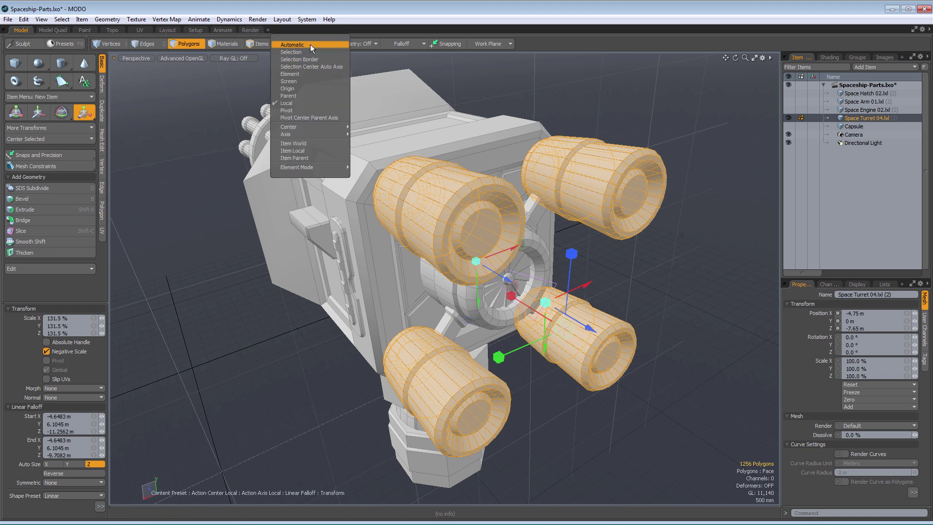
mouse_move(307, 135)
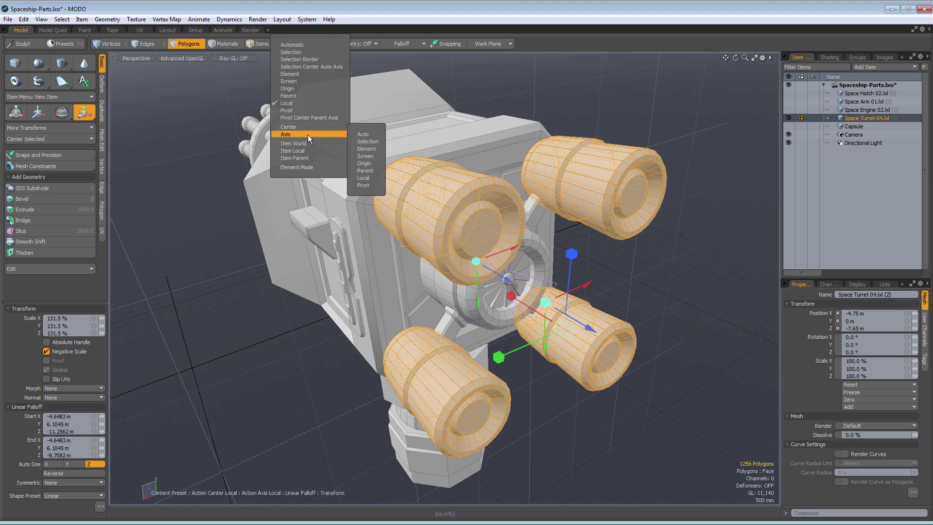
left_click(371, 135)
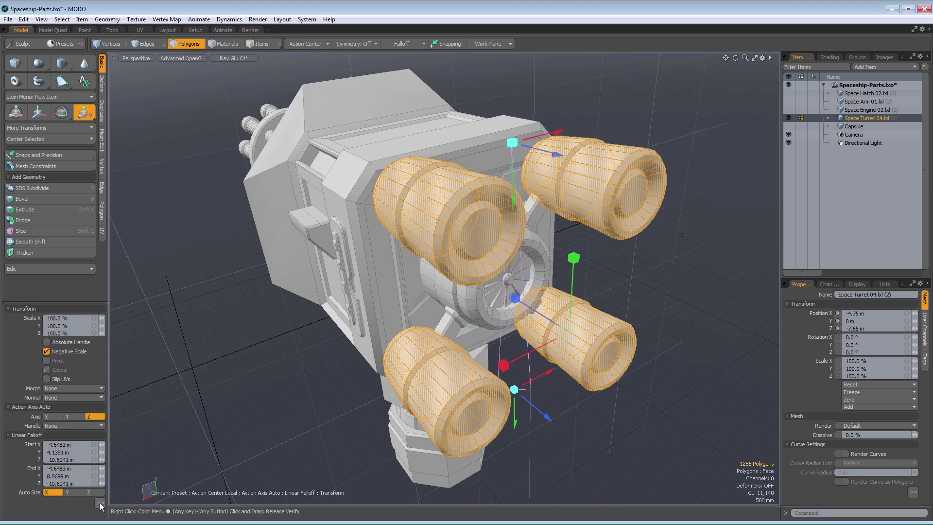
left_click(89, 492)
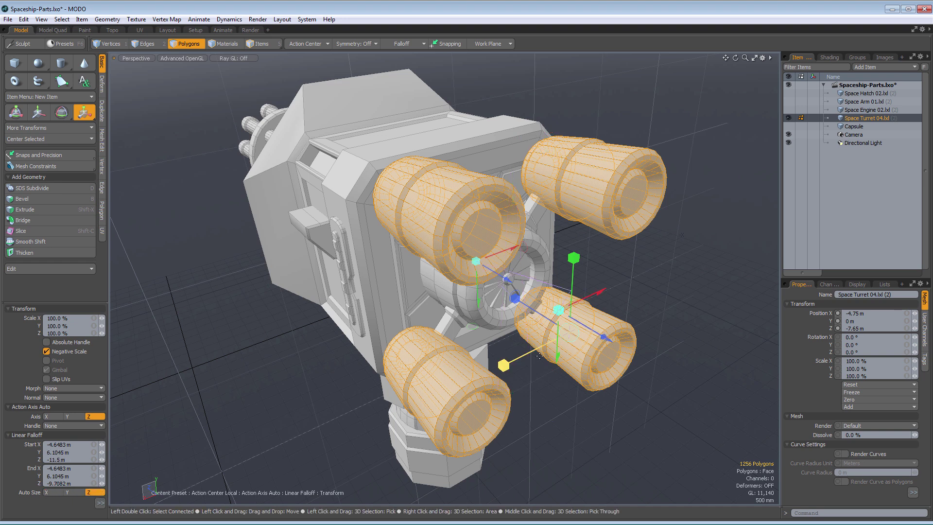
mouse_move(506, 368)
left_mouse_down()
mouse_move(465, 384)
mouse_move(521, 357)
mouse_move(442, 396)
mouse_move(521, 356)
mouse_move(504, 365)
left_mouse_up()
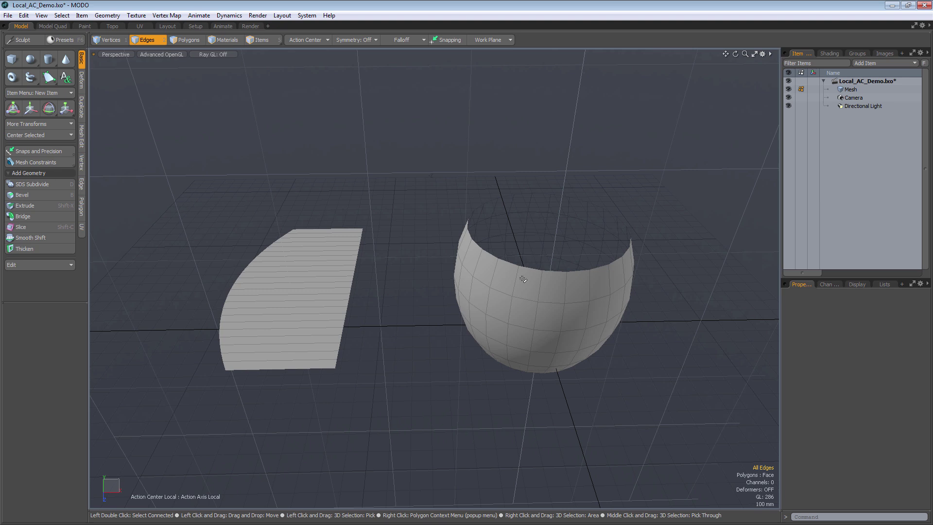
Select all the vertical edge columns around the bowl-shaped mesh.
double_click(512, 313)
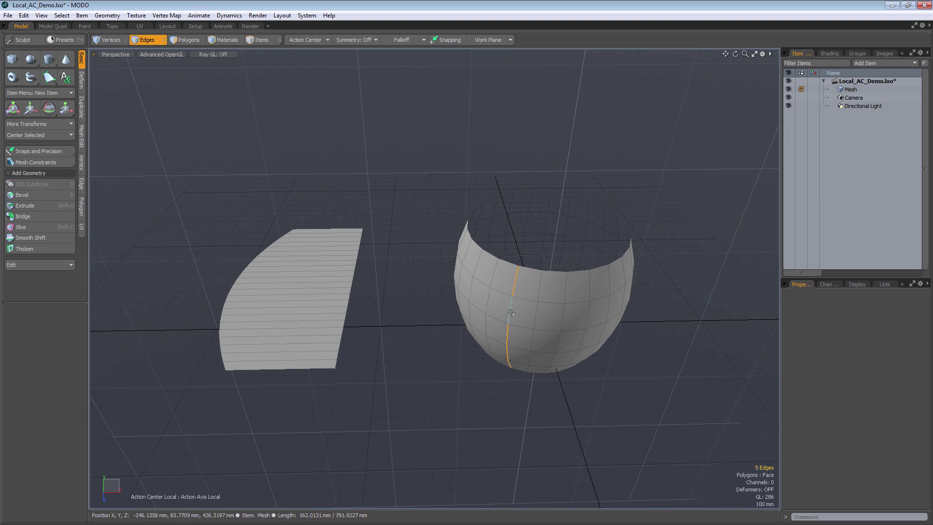
key("alt+l")
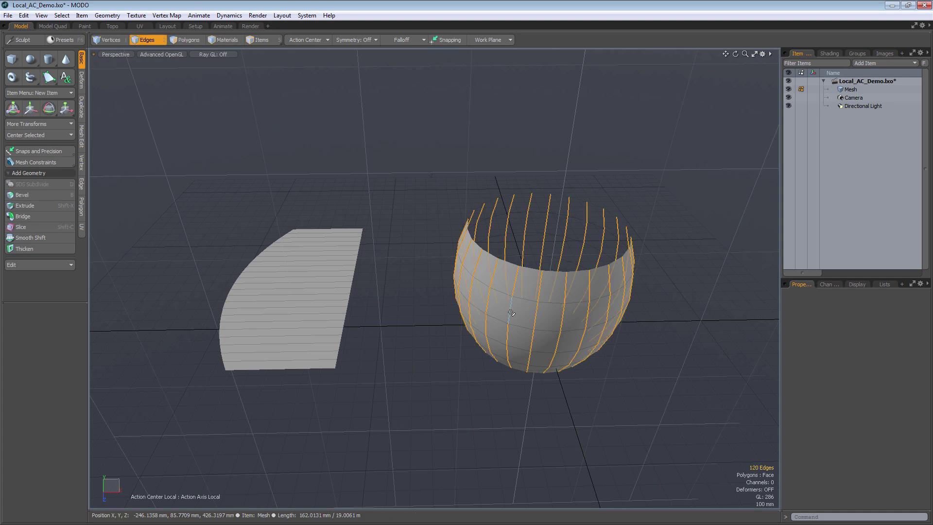
left_click(301, 40)
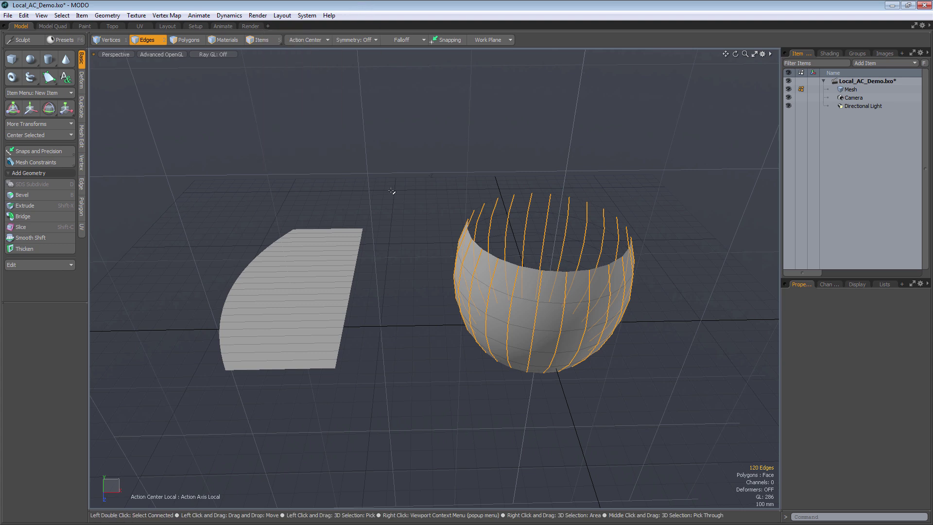
Scale the selected edge columns along their local Y axis to 100.5% and turn off negative scaling.
key("y")
left_click_drag(589, 381, 574, 350, "alt")
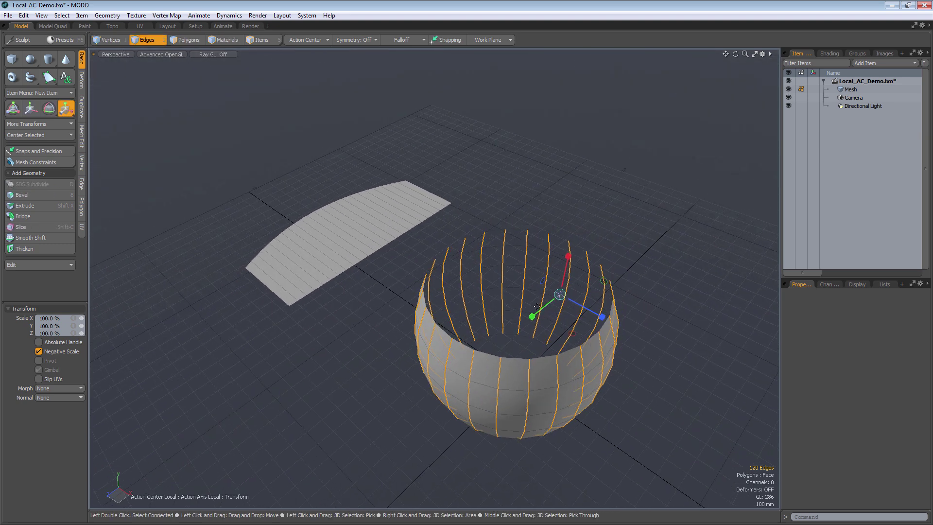
mouse_move(531, 317)
left_mouse_down()
mouse_move(588, 267)
mouse_move(534, 315)
left_mouse_up()
left_click_drag(549, 385, 538, 275, "alt")
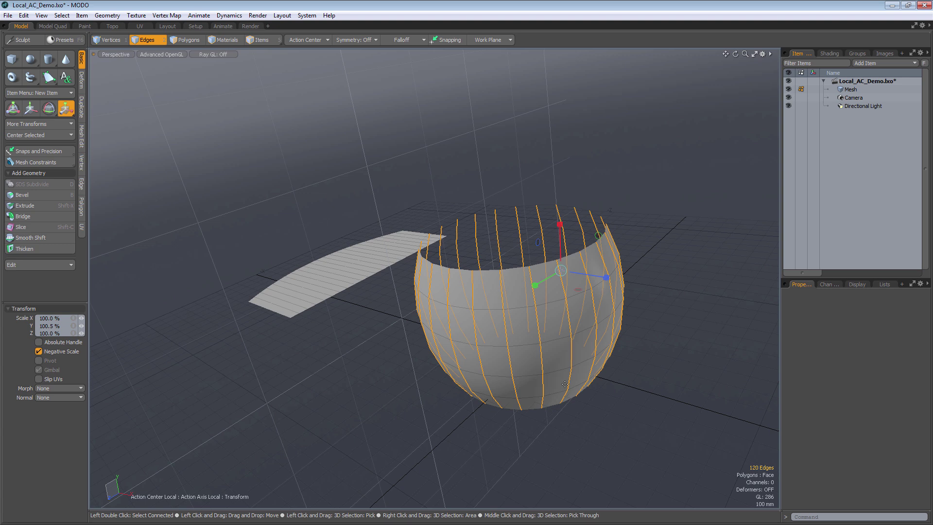
left_click(39, 352)
Try to straighten the edge columns by scaling them to 0% along their local Y axis, undoing that scaling.
left_click_drag(536, 286, 561, 271)
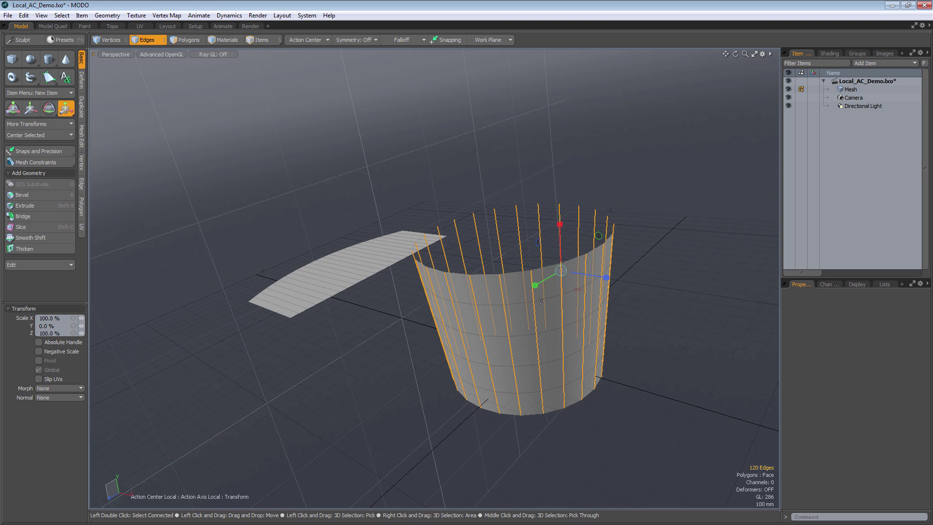
left_click_drag(484, 372, 519, 365, "alt")
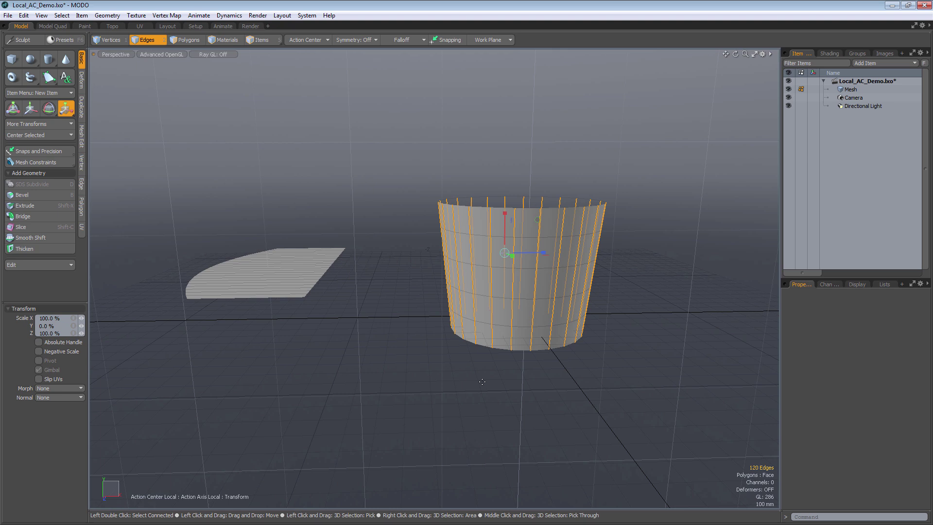
key("ctrl+z")
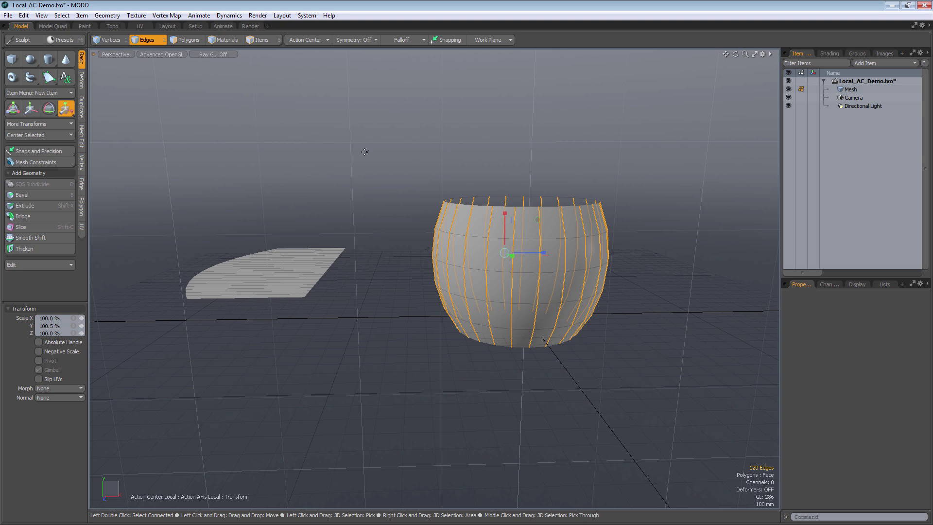
Set the action axis to Auto, scale the edge columns to 0% along X and Z, and clear the selection.
left_click(311, 41)
mouse_move(315, 130)
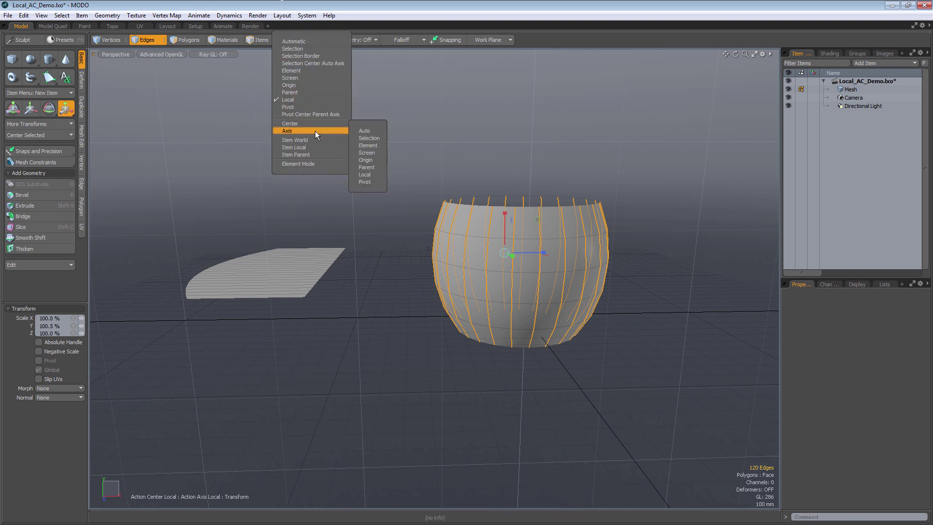
left_click(364, 130)
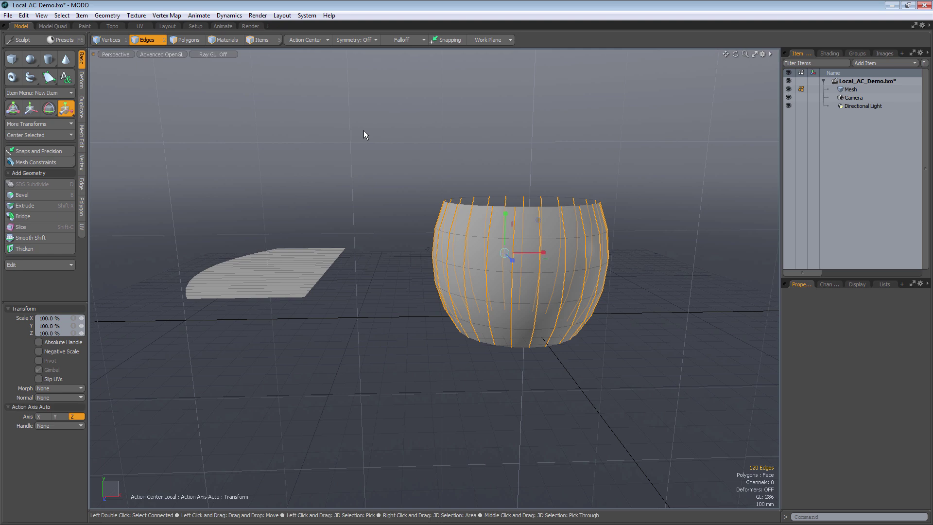
mouse_move(389, 418)
left_mouse_down("alt")
mouse_move(412, 424)
mouse_move(397, 433)
left_mouse_up("alt")
left_click_drag(524, 279, 506, 406)
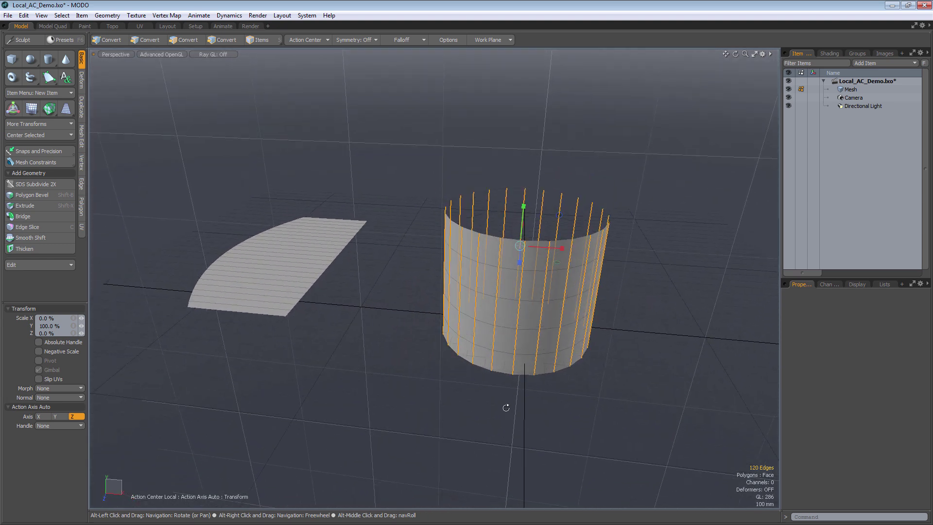
key("space")
left_click(506, 408)
Set the action center to Local and select all vertices along the flat mesh's curved side in the top view.
left_click_drag(354, 354, 501, 306, "alt")
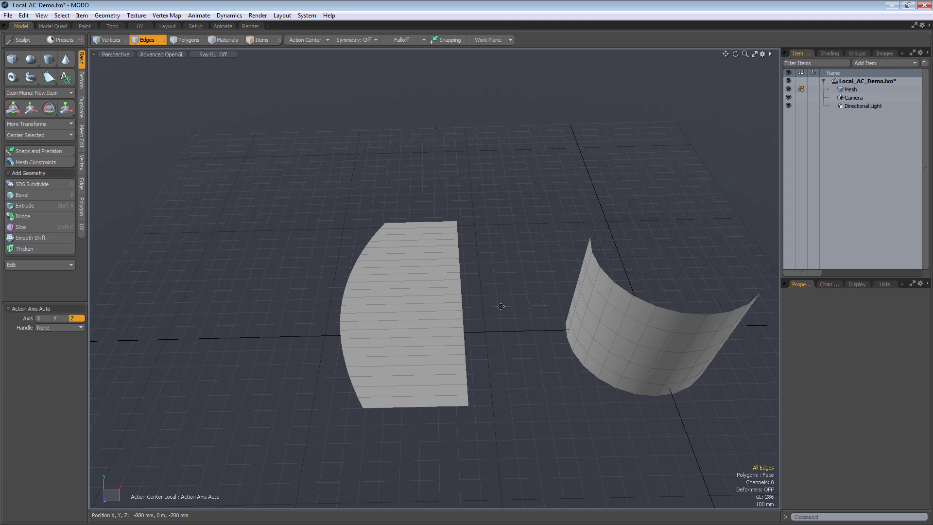
key("KP_1")
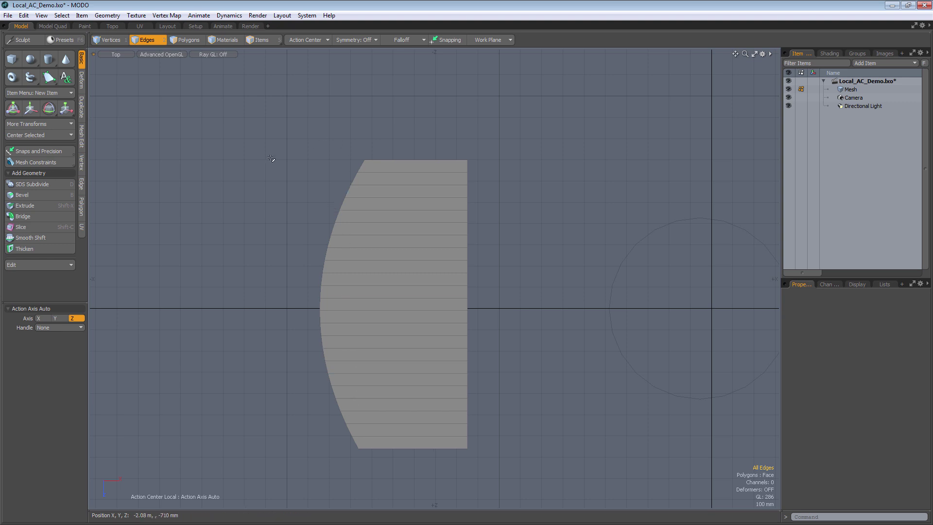
left_click(308, 40)
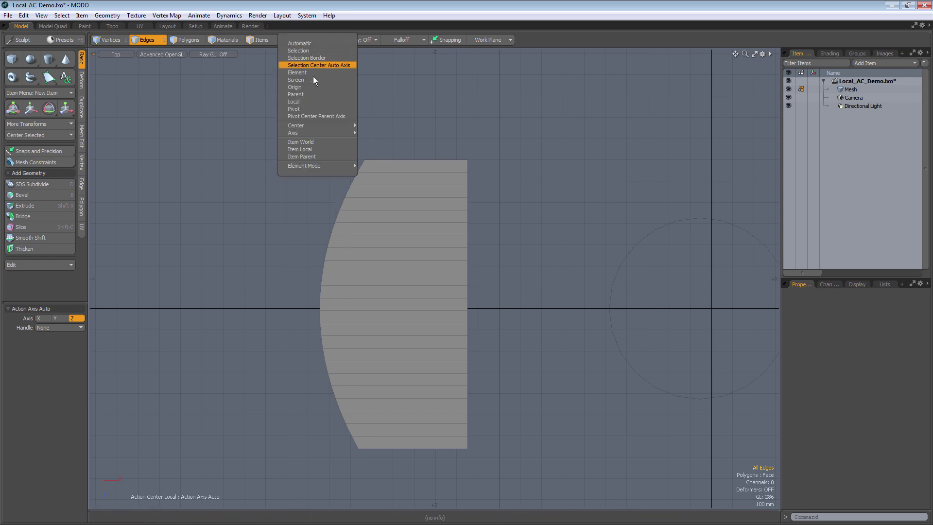
left_click(311, 102)
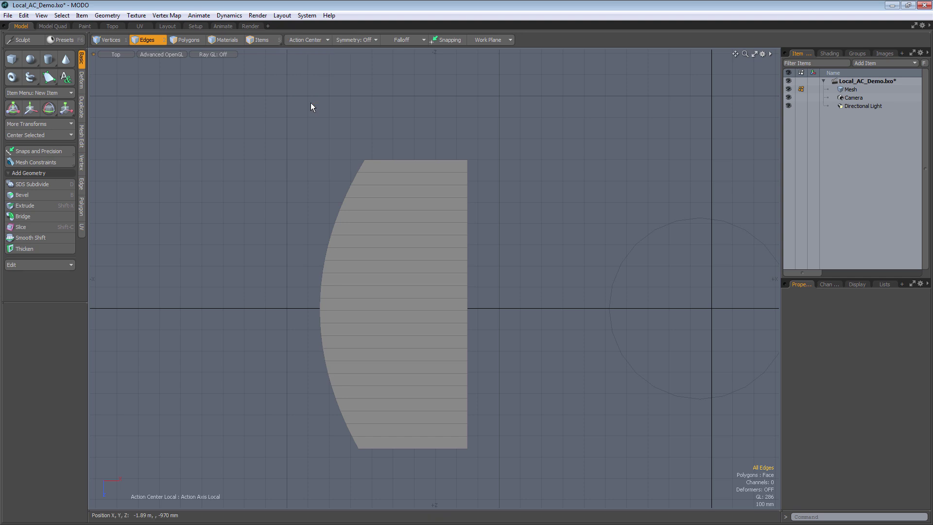
left_click(115, 44)
mouse_move(369, 136)
right_mouse_down()
mouse_move(277, 233)
mouse_move(370, 486)
mouse_move(388, 481)
right_mouse_up()
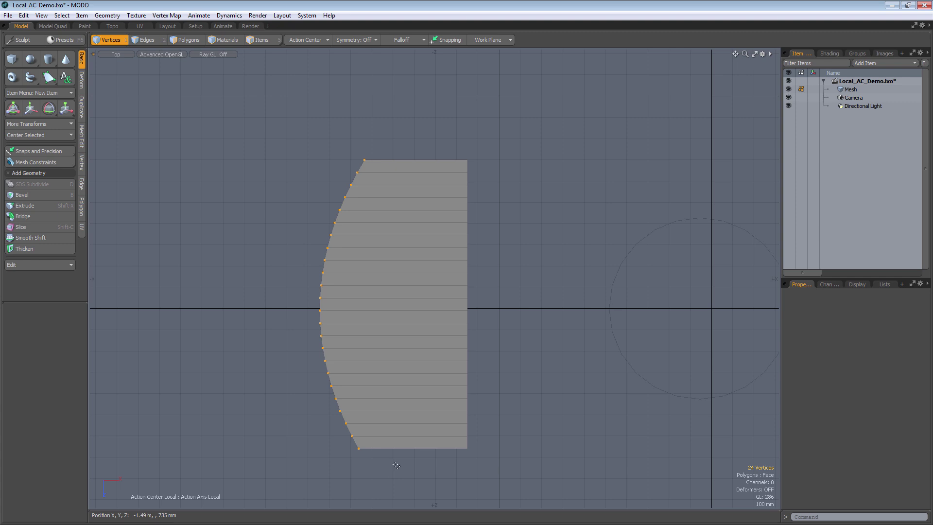
Try to flatten the curved side's vertices by scaling them to 0% along local Y, undoing that scaling.
key("y")
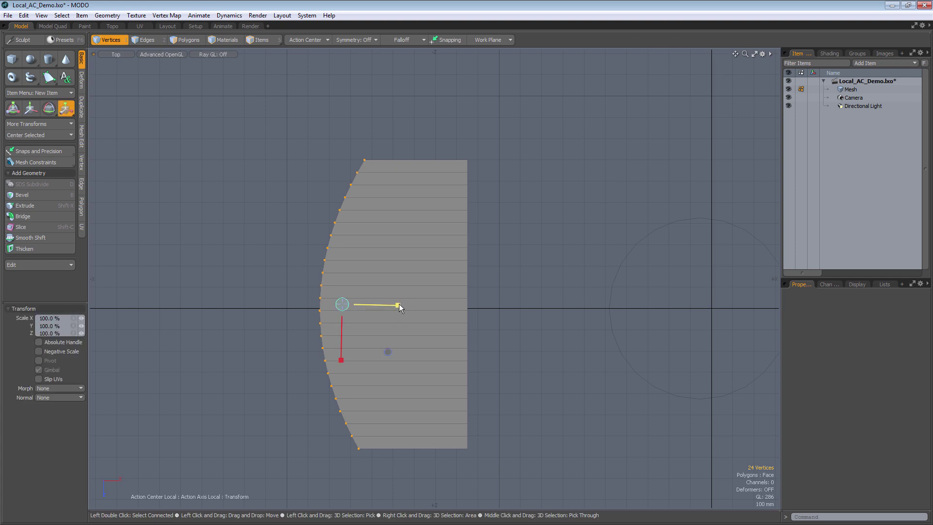
left_click_drag(398, 304, 343, 304)
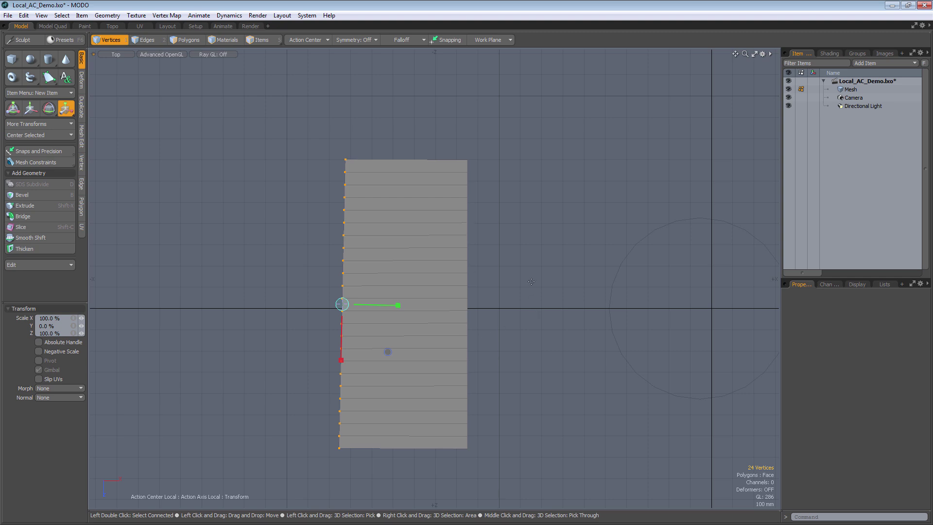
key("ctrl+z")
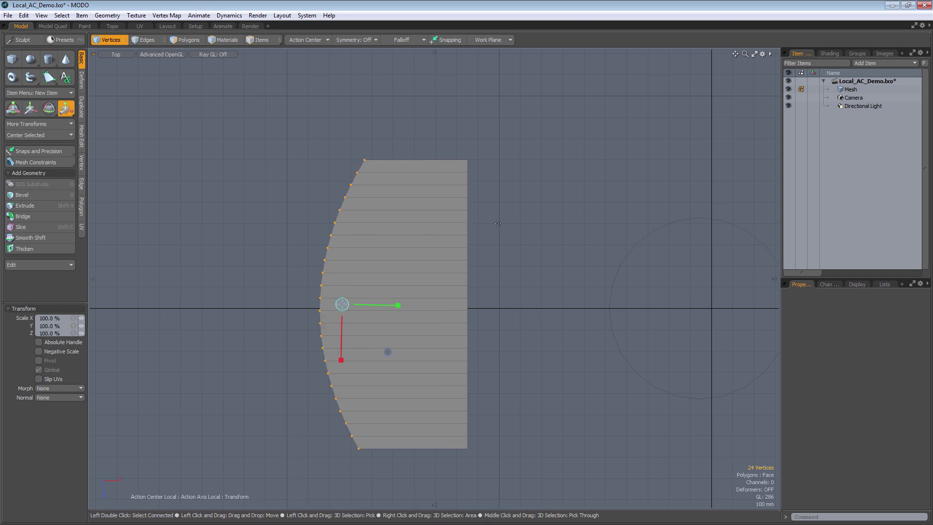
Set the action axis to Auto and scale the curved side's vertices along X to flatten them.
left_click(315, 41)
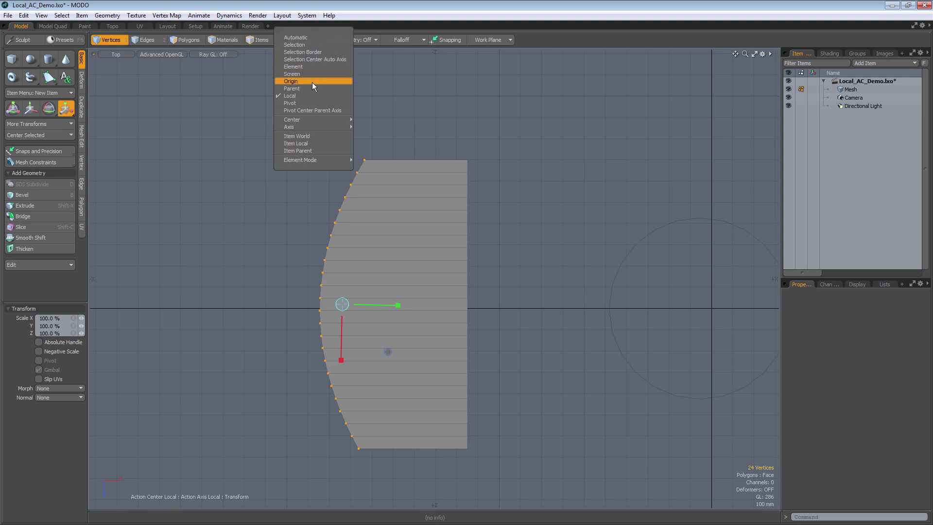
mouse_move(321, 126)
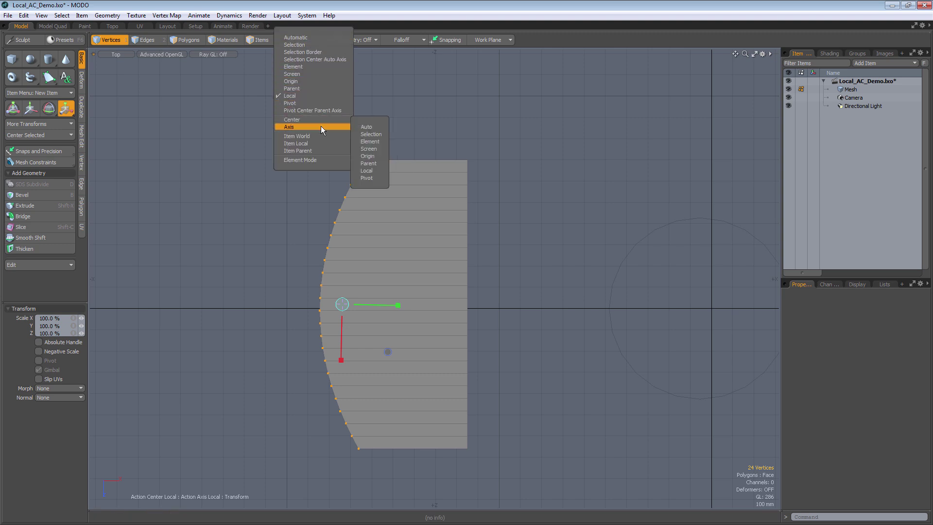
left_click(371, 127)
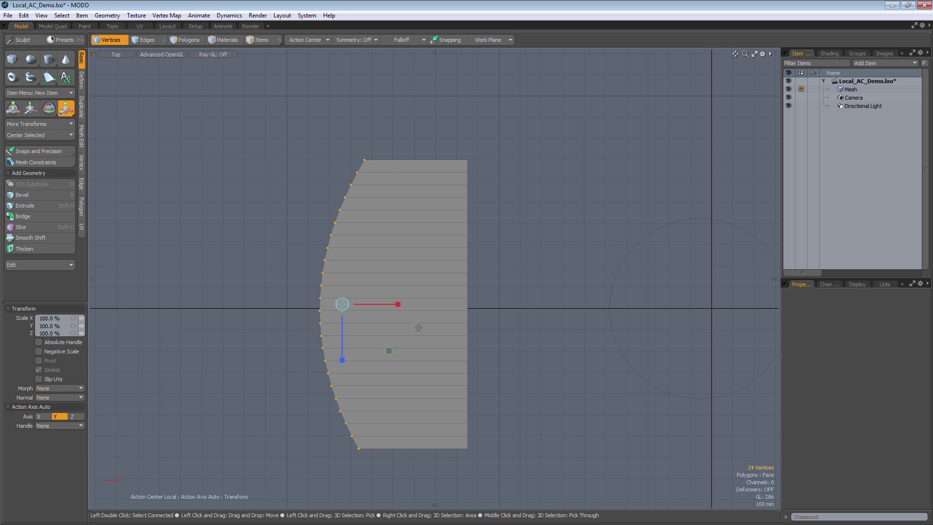
left_click_drag(399, 305, 342, 305)
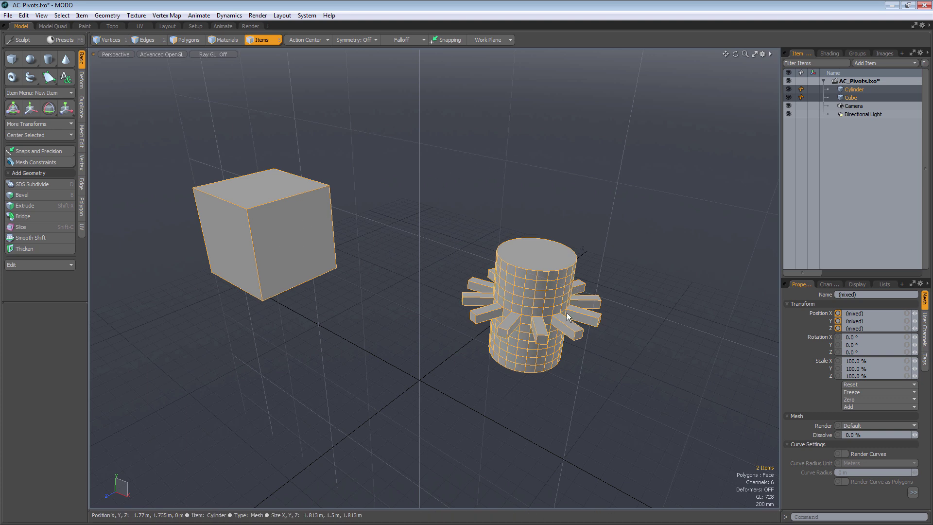
Select only the cylinder item for rotation and turn on the display of item pivots in the viewport.
left_click(317, 41)
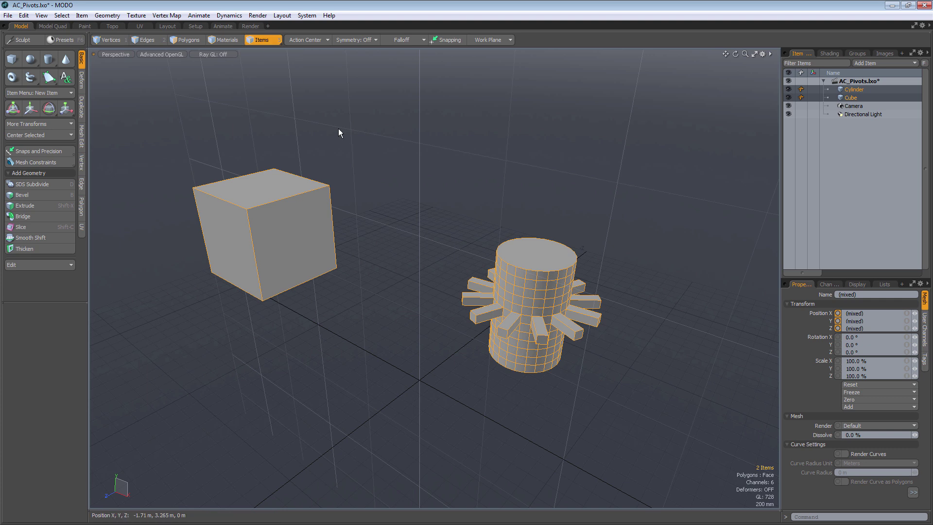
left_click(544, 293)
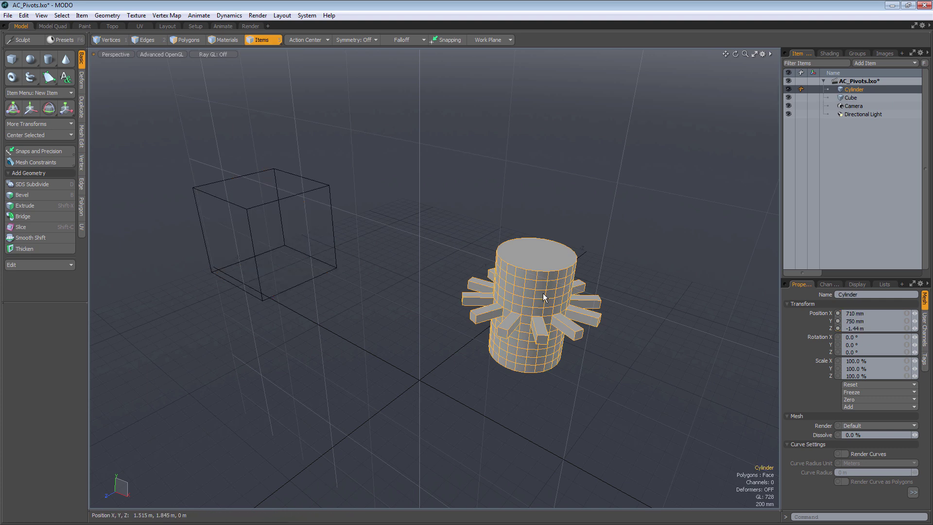
key("e")
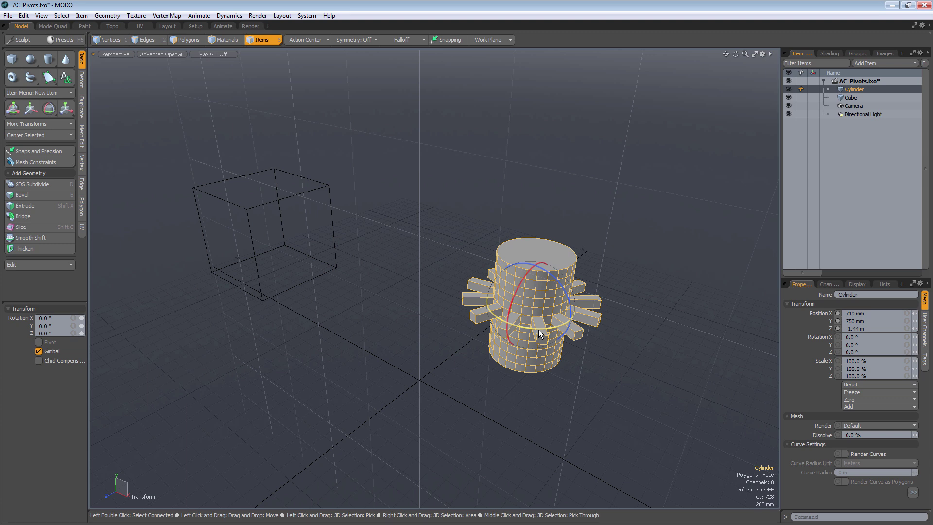
key("o")
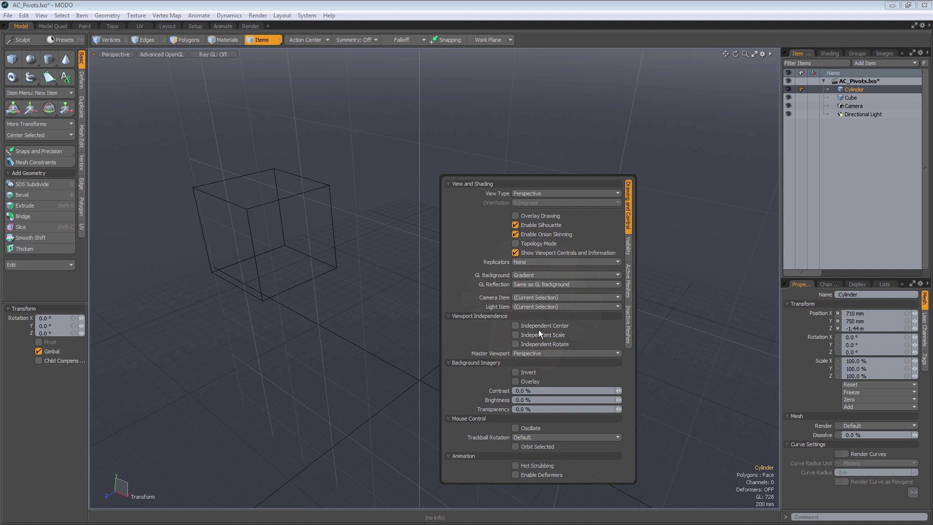
left_click(628, 247)
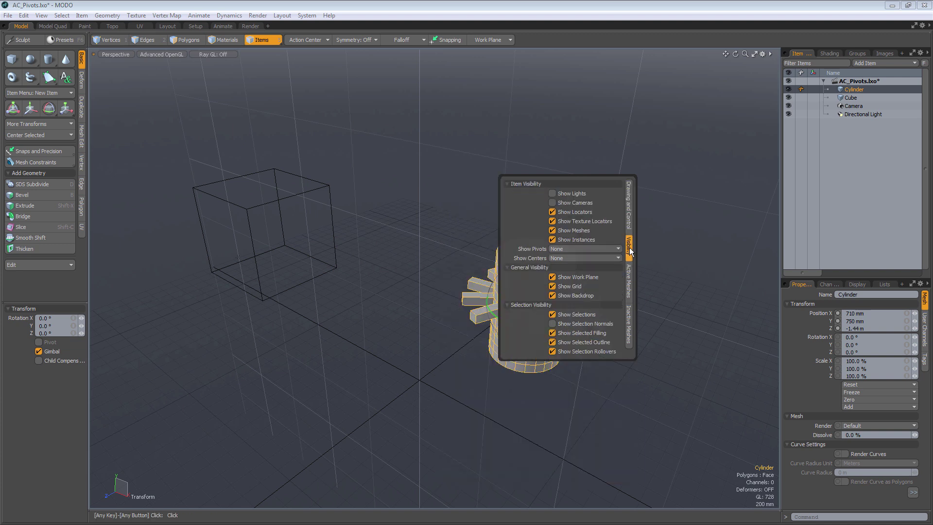
left_click(564, 250)
left_click(563, 262)
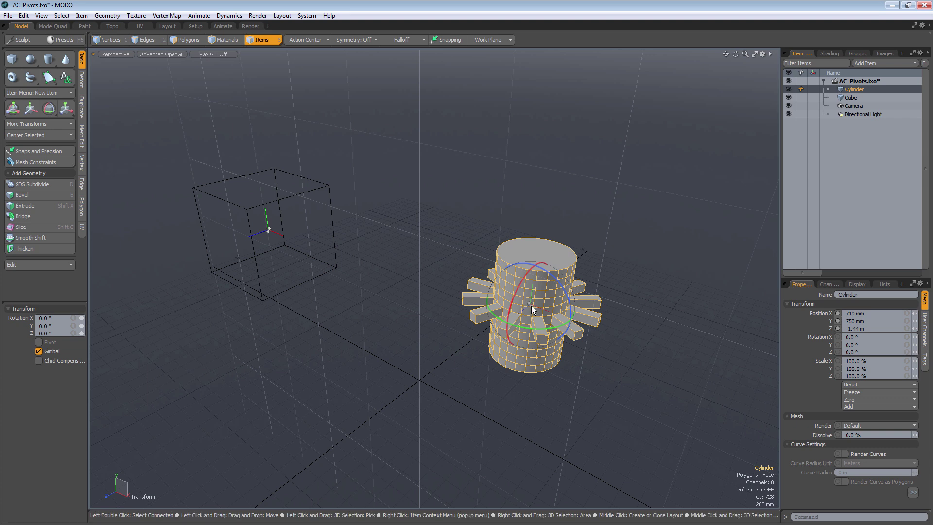
Move the cylinder's pivot to the cube's nearby lower corner, at about X -1.72 m, Y 690 mm and Z 1.825 m.
left_click(259, 41)
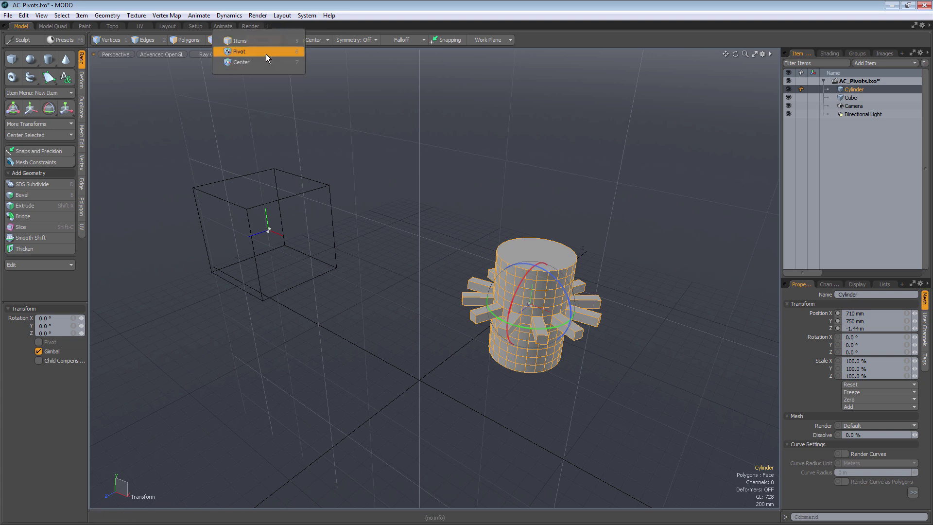
left_click(275, 41)
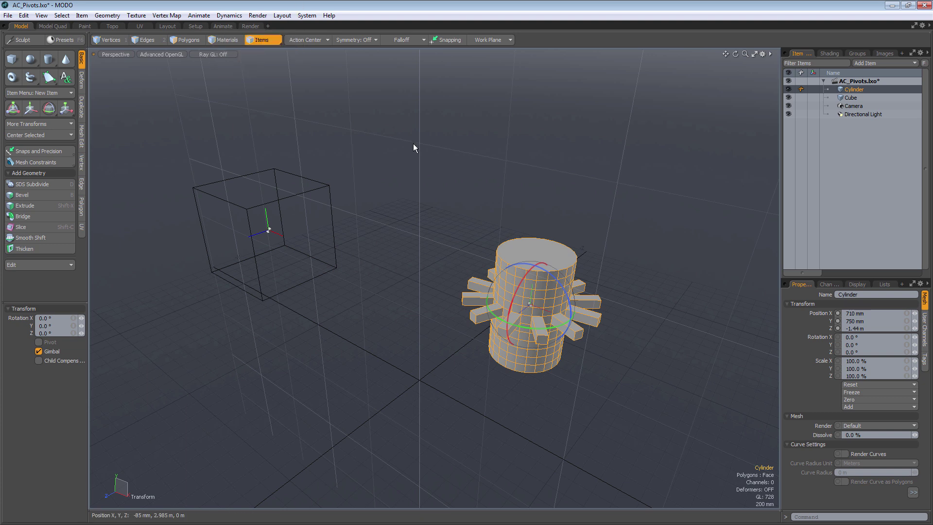
key("w")
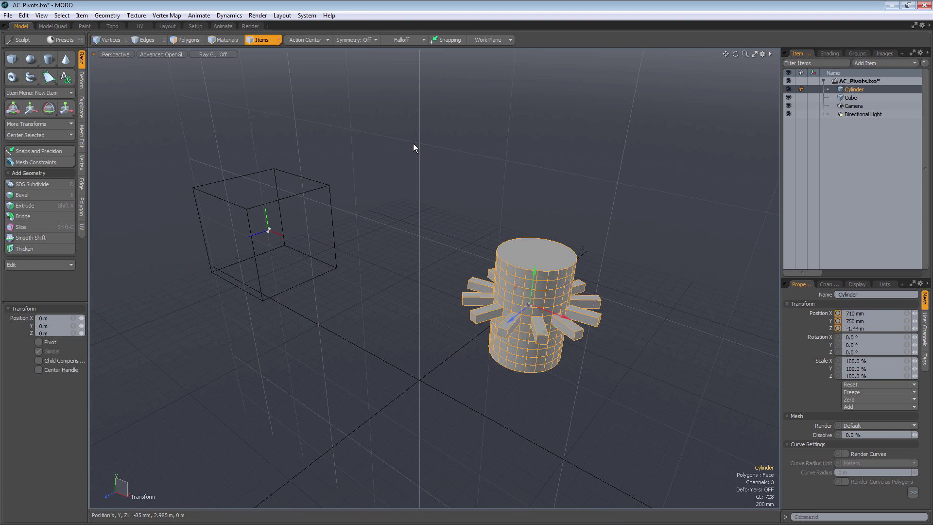
left_click(38, 343)
left_click_drag(511, 319, 428, 384)
left_click_drag(488, 394, 319, 249)
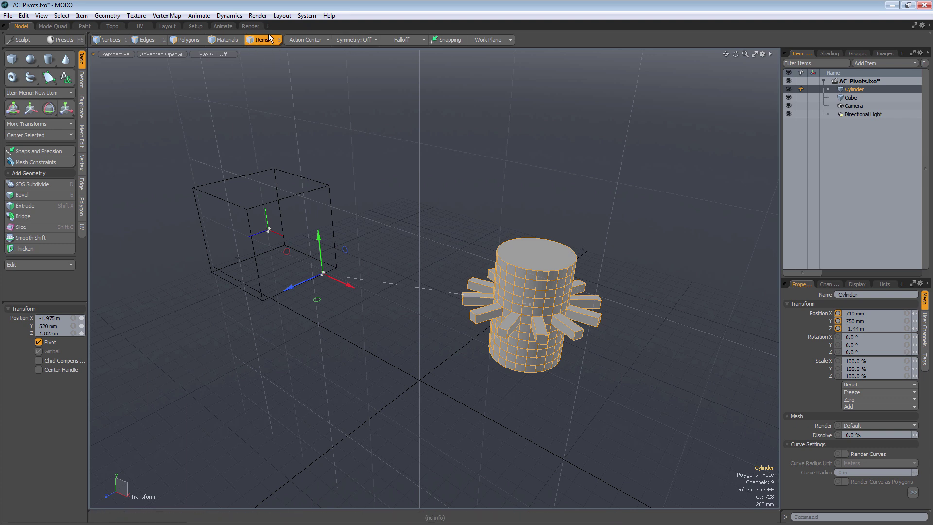
left_click_drag(365, 375, 233, 272, "alt")
left_click_drag(347, 234, 347, 221)
left_click_drag(347, 268, 462, 377, "alt")
left_click_drag(352, 266, 361, 273)
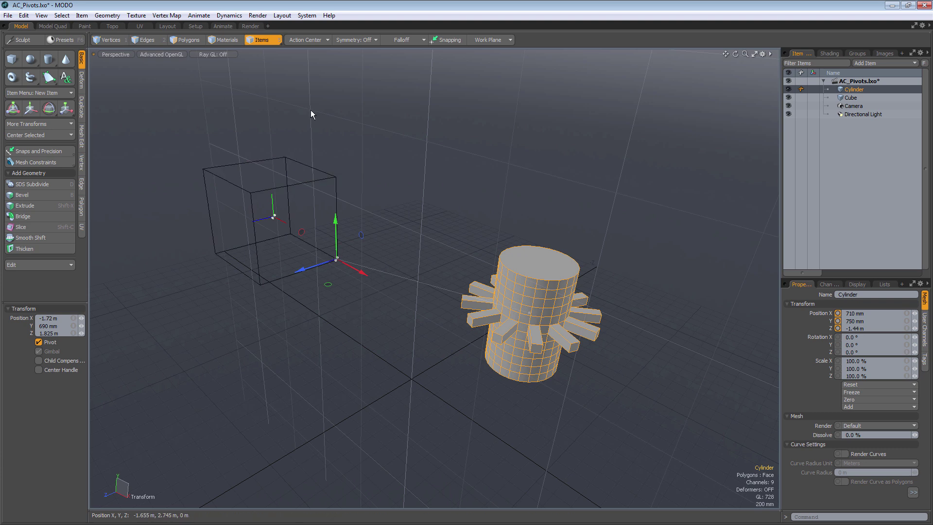
Switch to polygon mode and set the action center to Pivot for rotating the cylinder's polygons.
left_click(191, 40)
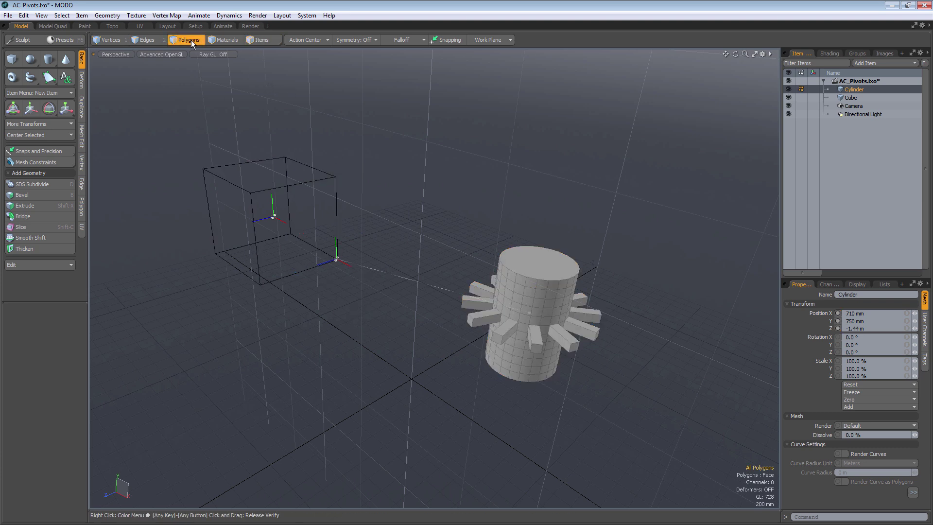
key("e")
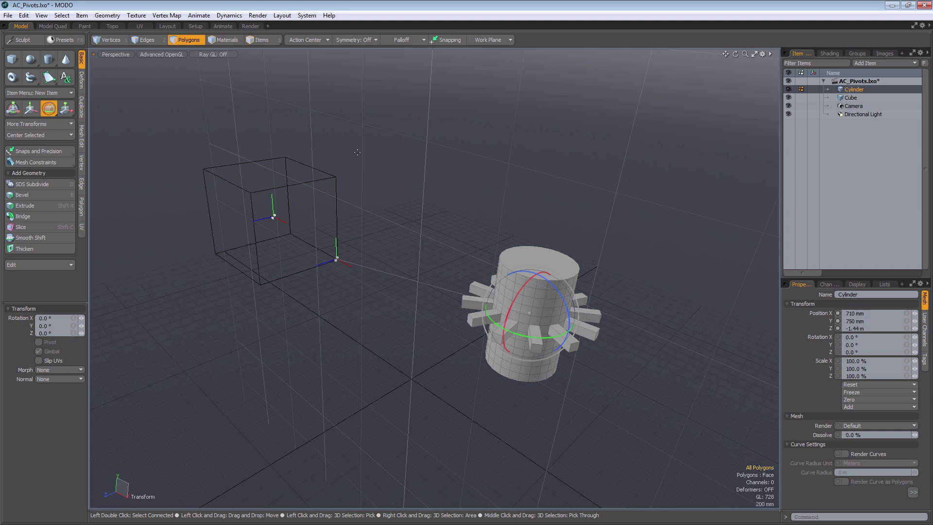
left_click(309, 39)
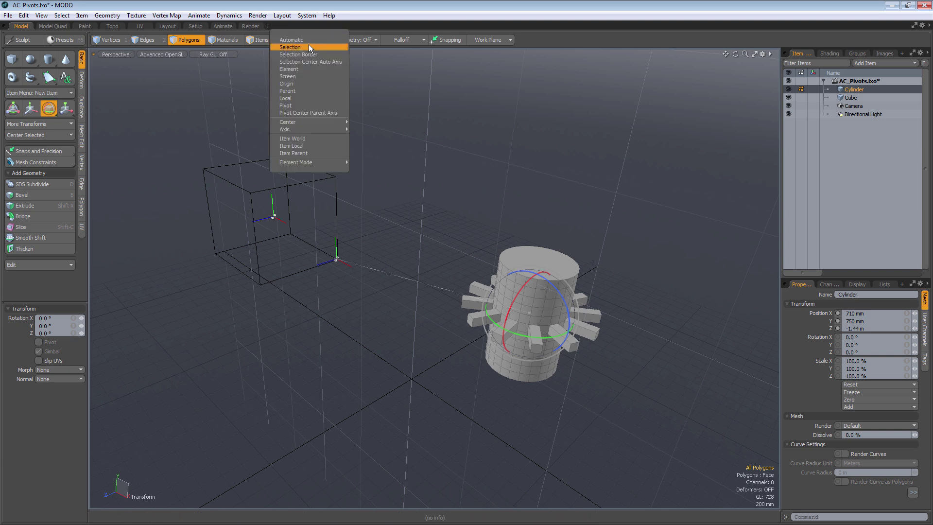
left_click(303, 106)
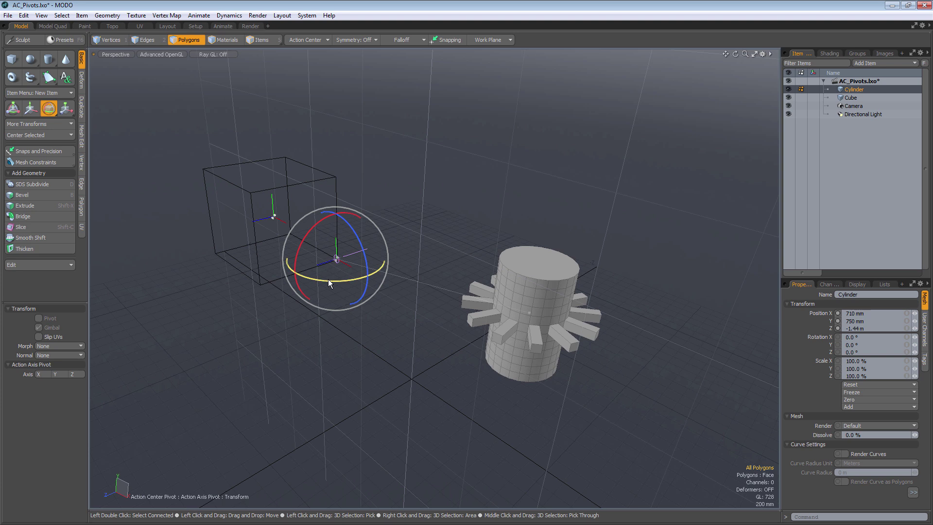
Try rotating the cylinder's polygons around its pivot about Y, undo the rotation, and turn off the Pivot action center.
left_click_drag(328, 279, 491, 272)
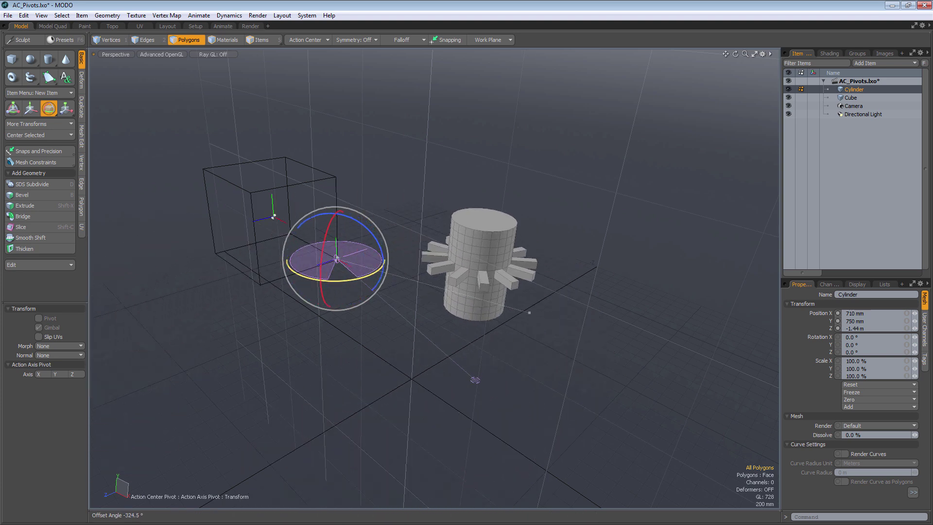
key("ctrl+z")
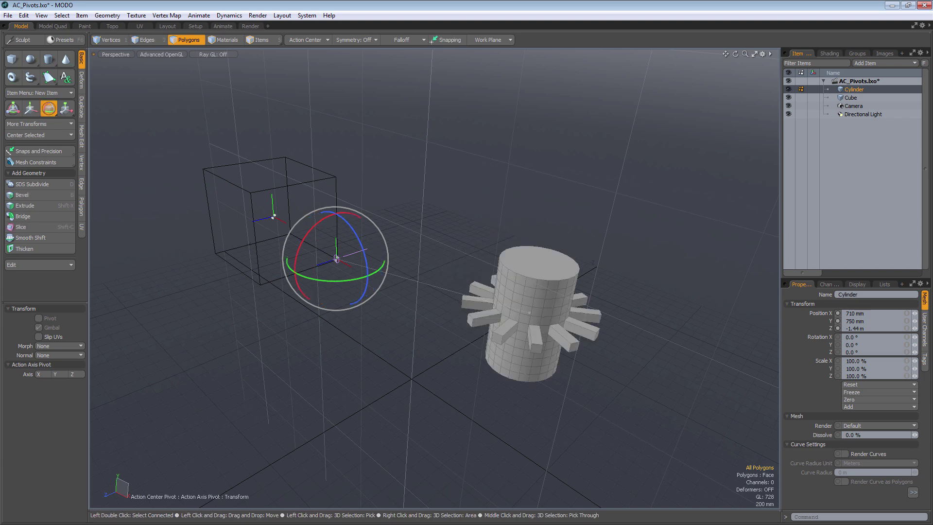
left_click(325, 42)
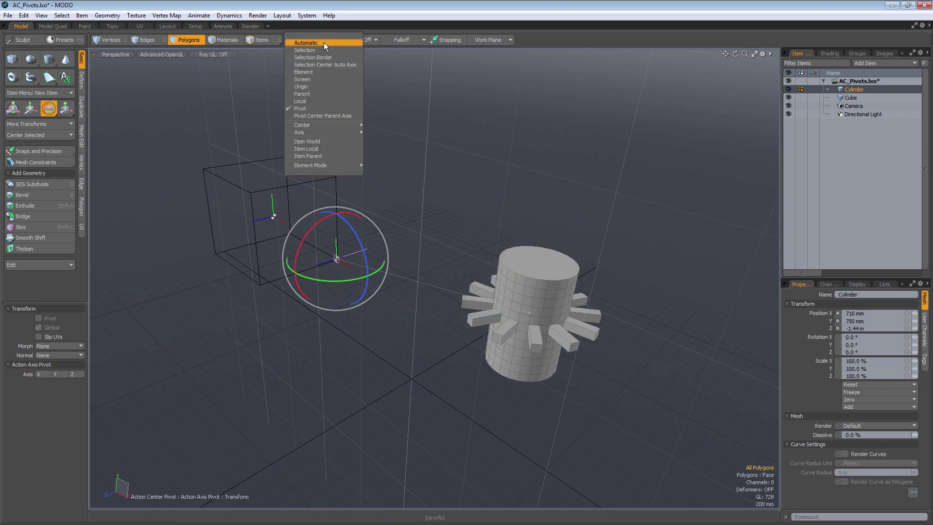
left_click(323, 109)
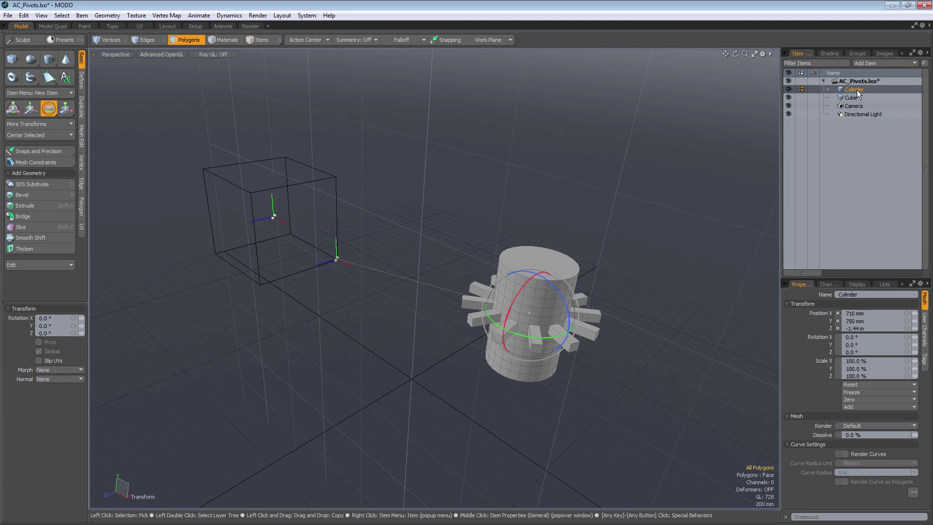
Parent the Cylinder item to the Cube item and select the cube in item mode.
left_click_drag(857, 89, 851, 97)
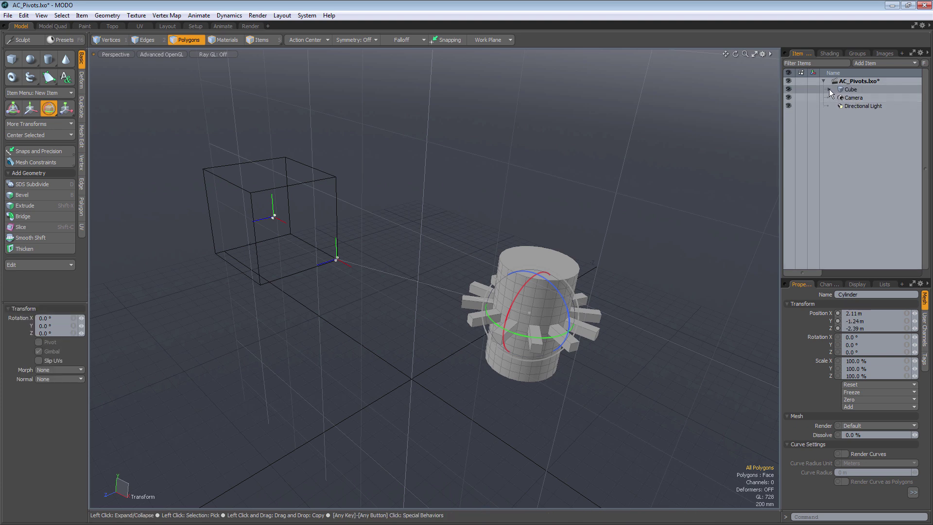
left_click(829, 89)
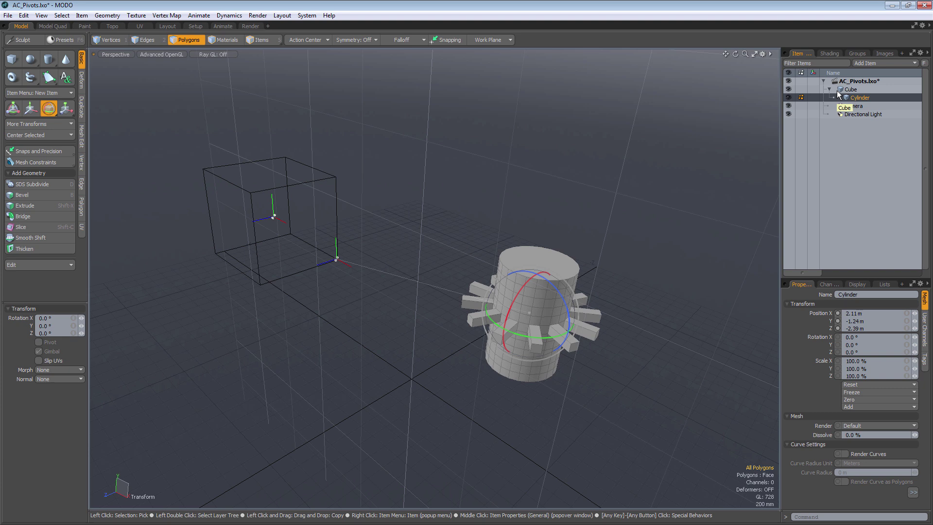
left_click(263, 40)
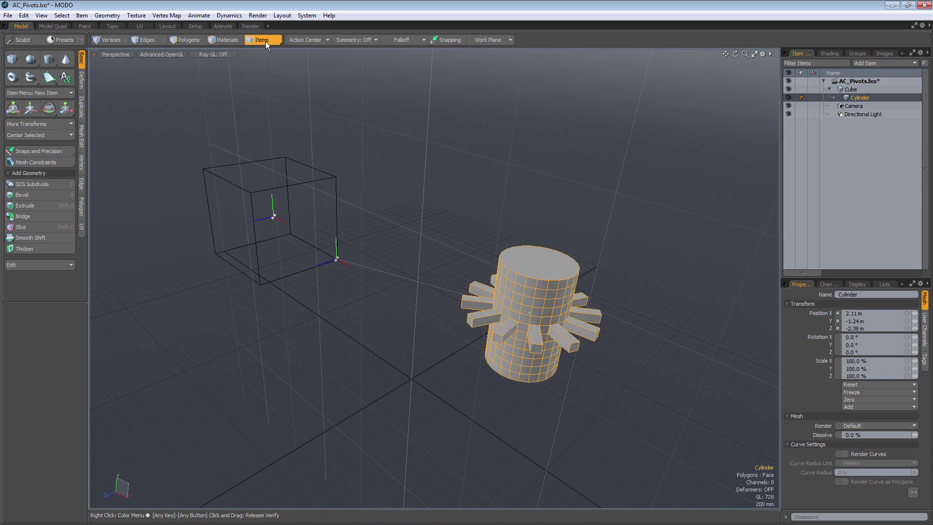
left_click(857, 90)
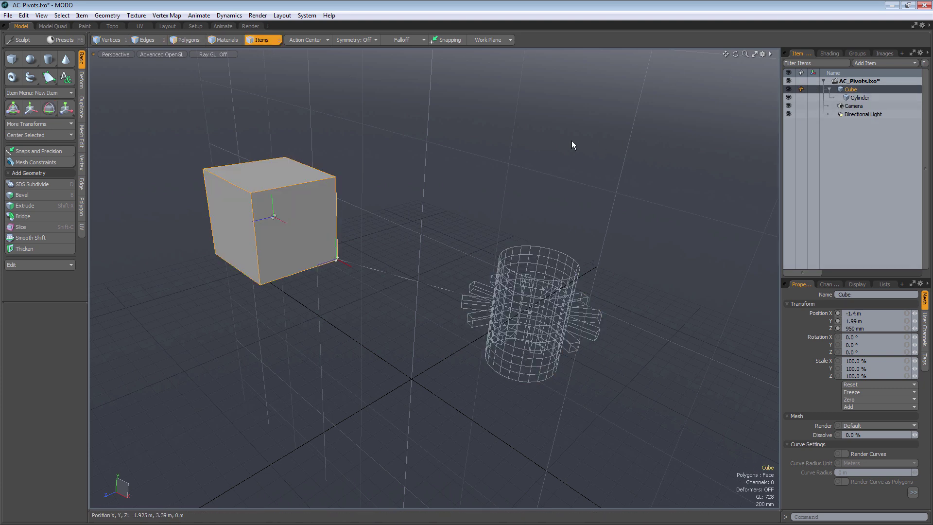
Try rotating the cube item 18° about X together with its parented cylinder, and undo the rotation.
key("e")
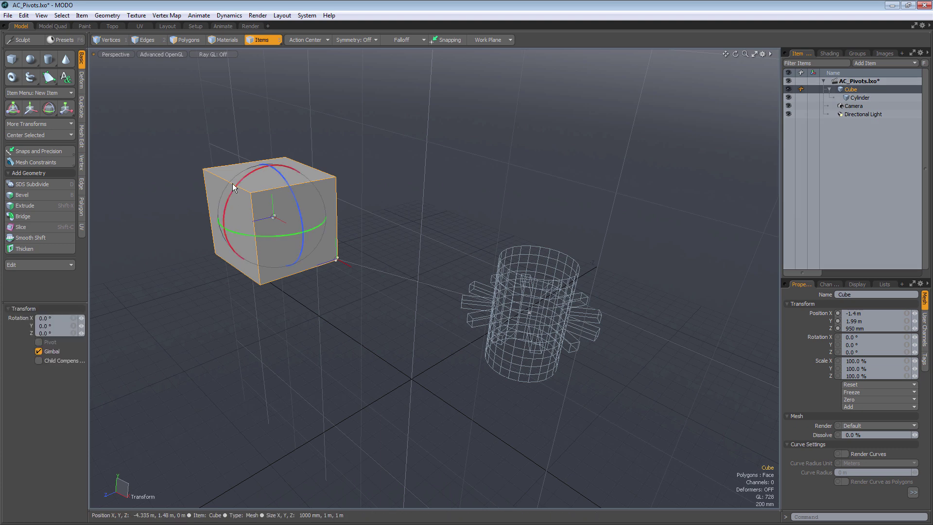
left_click_drag(235, 185, 243, 202)
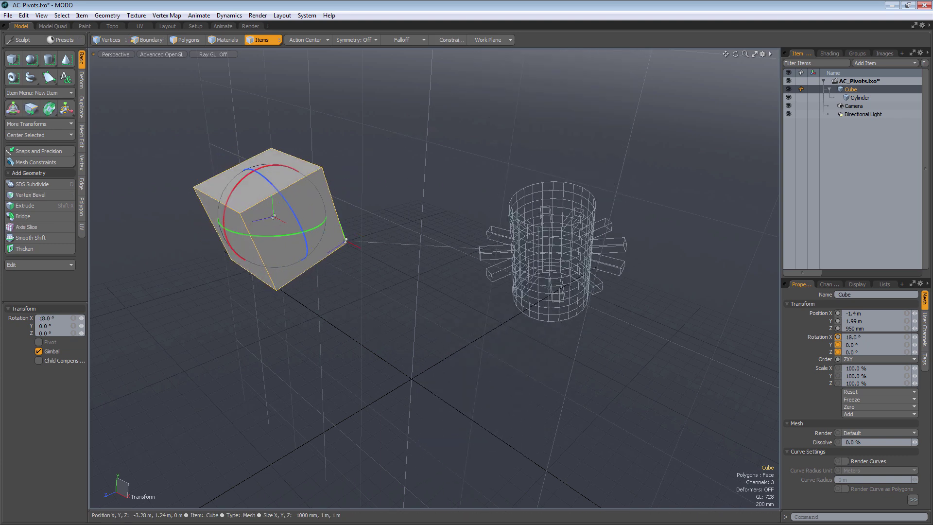
key("ctrl+z")
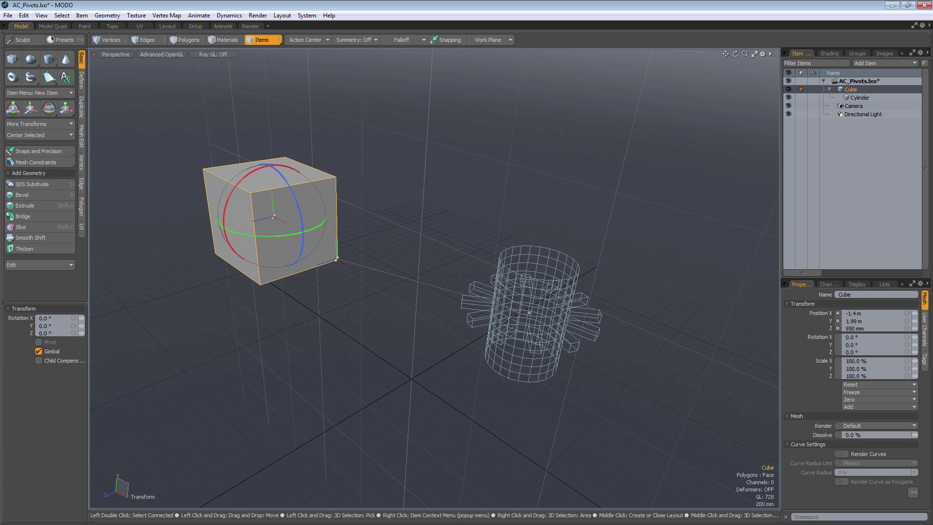
key("ctrl+z")
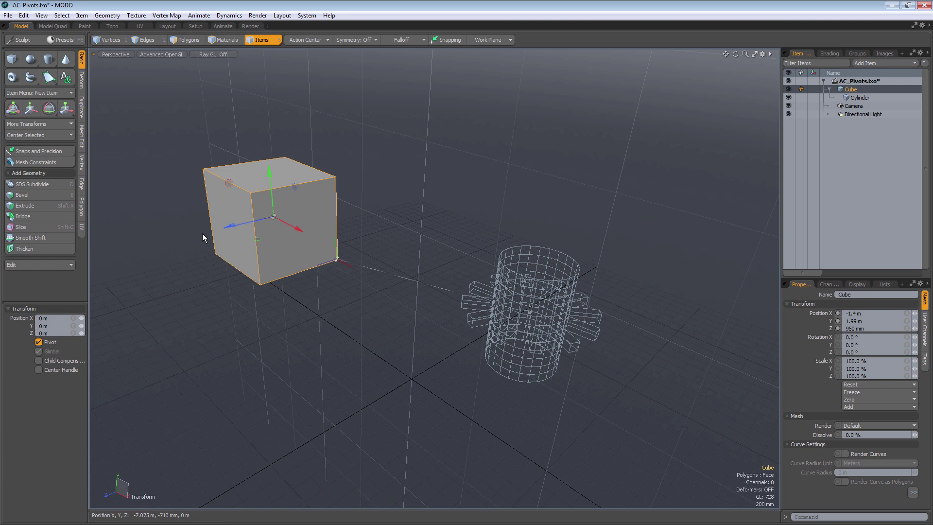
Move the cube's pivot -2.1 m along Z and return to the cylinder item in polygon mode.
left_click_drag(229, 231, 379, 192)
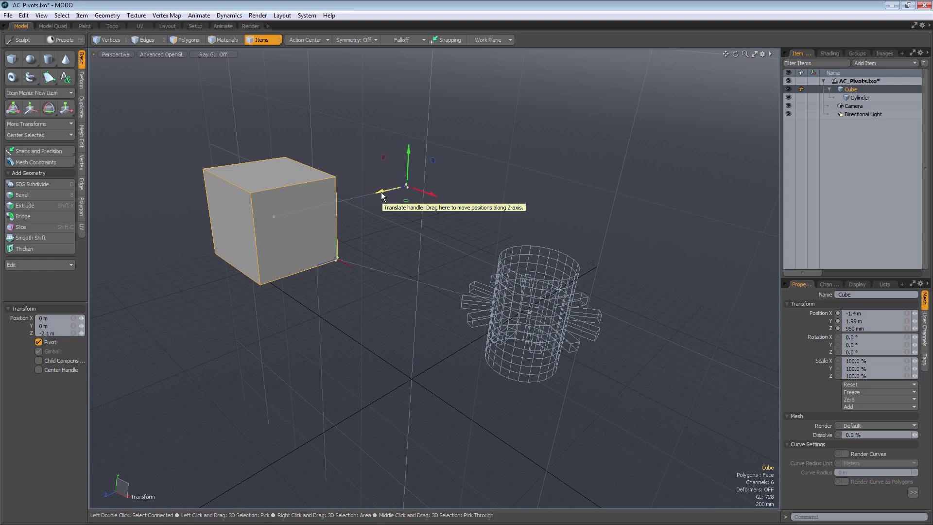
key("space")
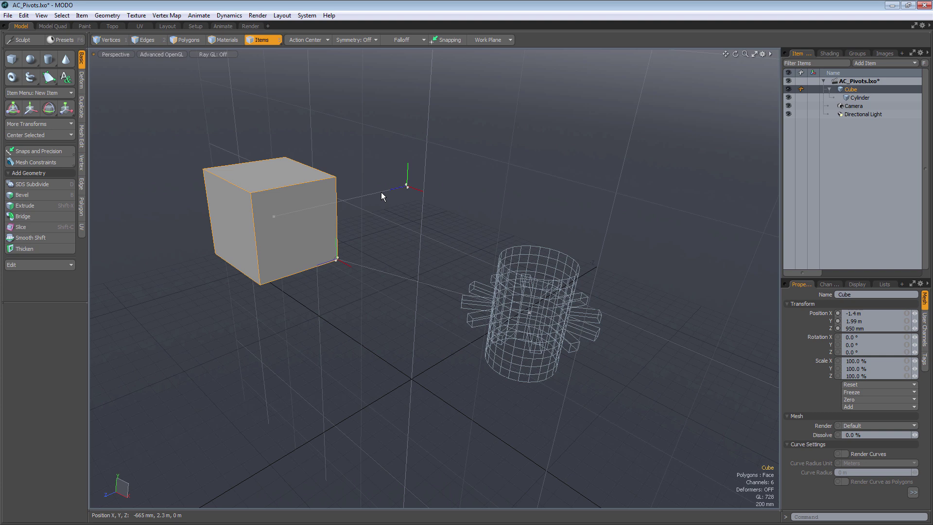
left_click(850, 98)
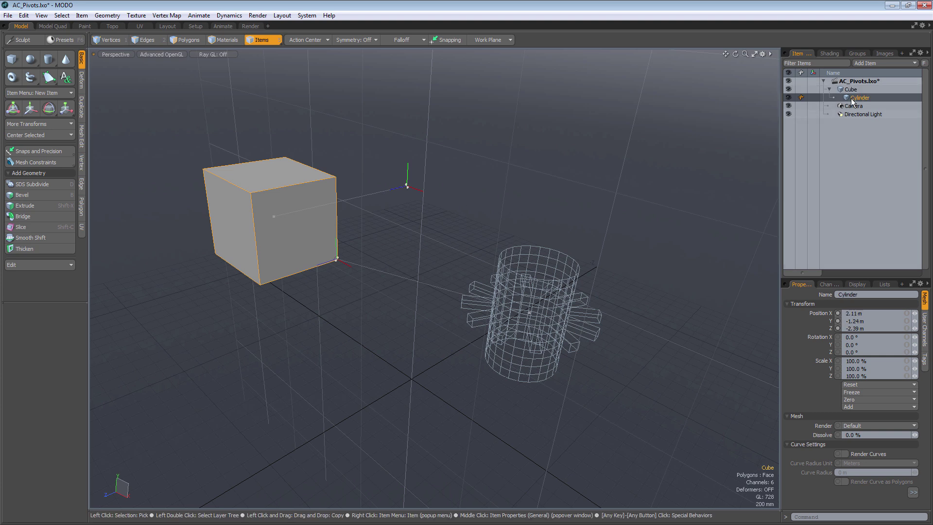
left_click(191, 39)
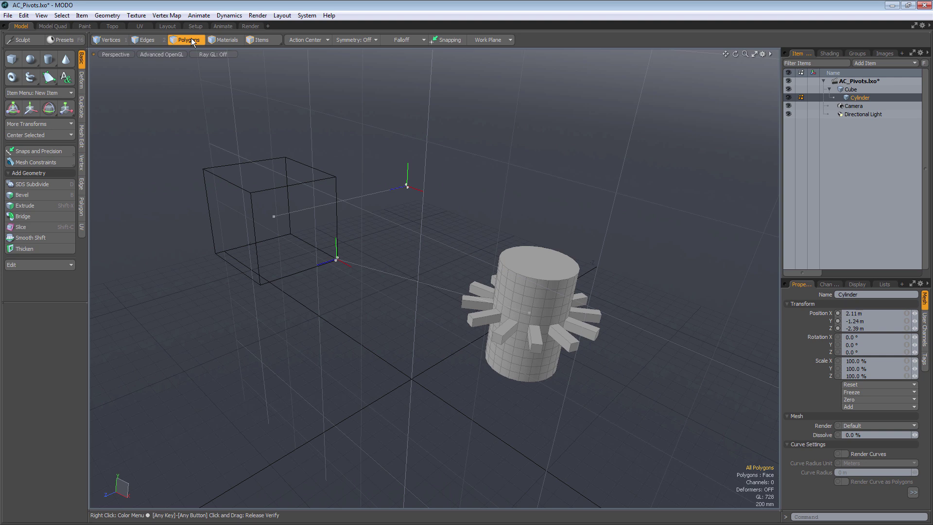
Try rotating the cylinder's polygons about X with no action center set, and undo the rotation.
left_click(300, 40)
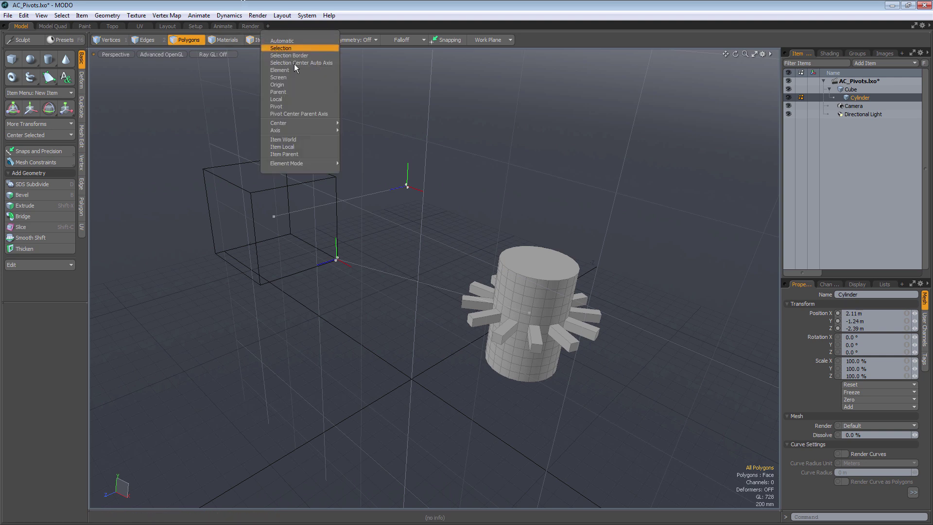
key("e")
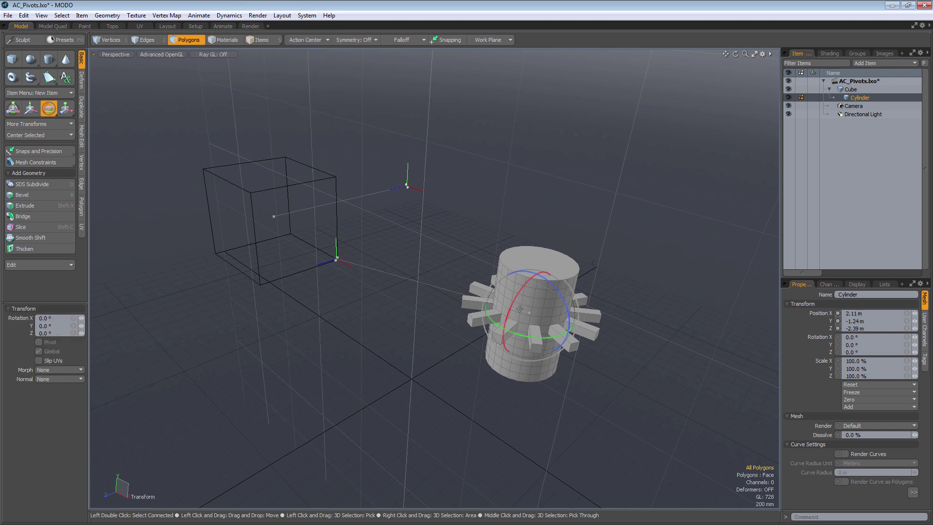
left_click_drag(514, 302, 529, 311)
key("ctrl+z")
Set the action center to Pivot, try a slight rotation of the cylinder's polygons about X, and undo it.
left_click(306, 41)
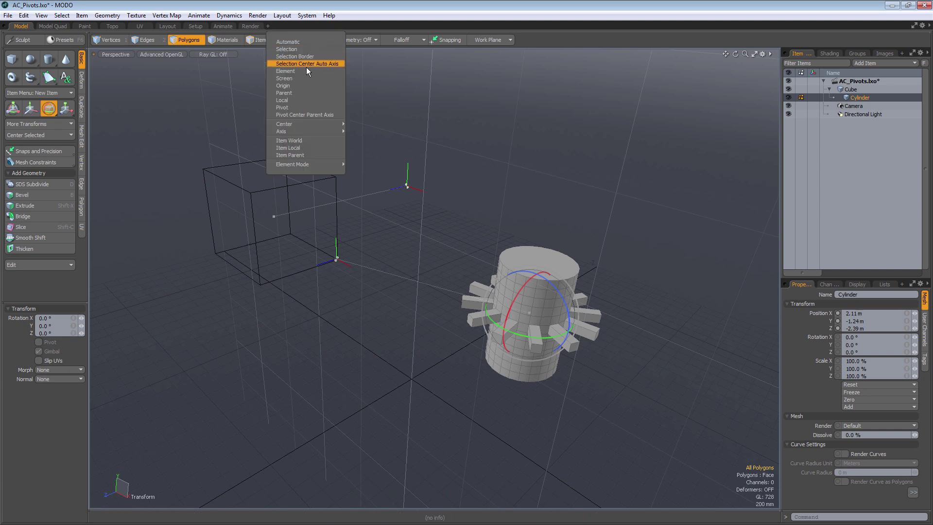
left_click(305, 107)
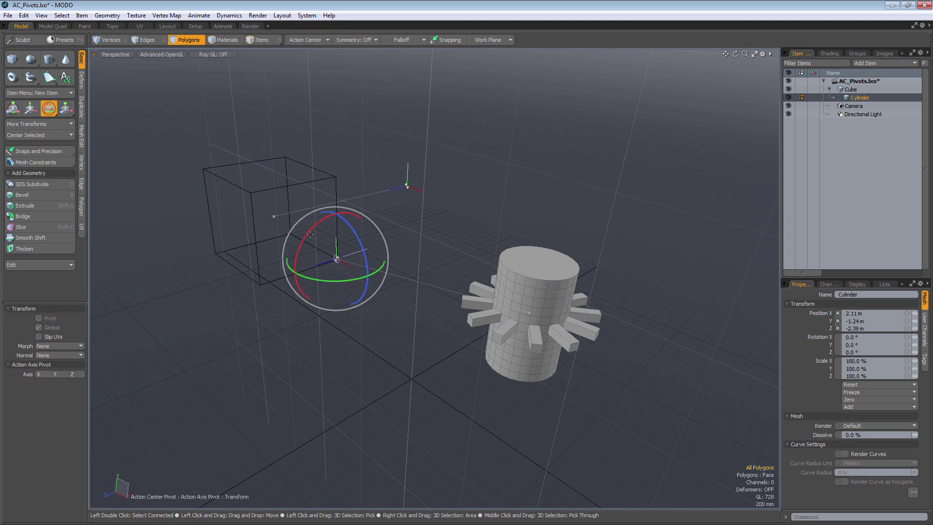
mouse_move(310, 232)
left_mouse_down()
mouse_move(299, 260)
mouse_move(327, 221)
mouse_move(324, 268)
mouse_move(318, 239)
left_mouse_up()
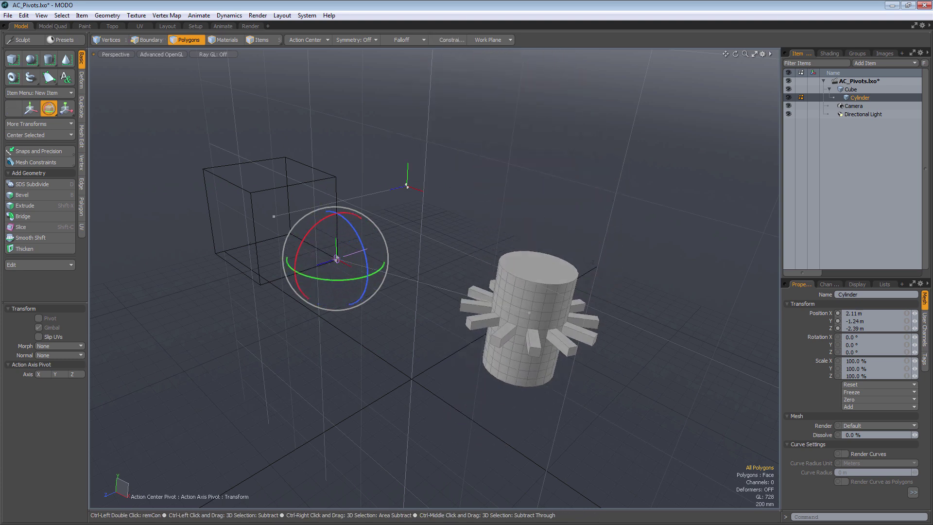
key("ctrl+z")
Set the action center to Parent, try rotating the cylinder's polygons about the cube's pivot, undo it and drop the tool.
left_click(314, 42)
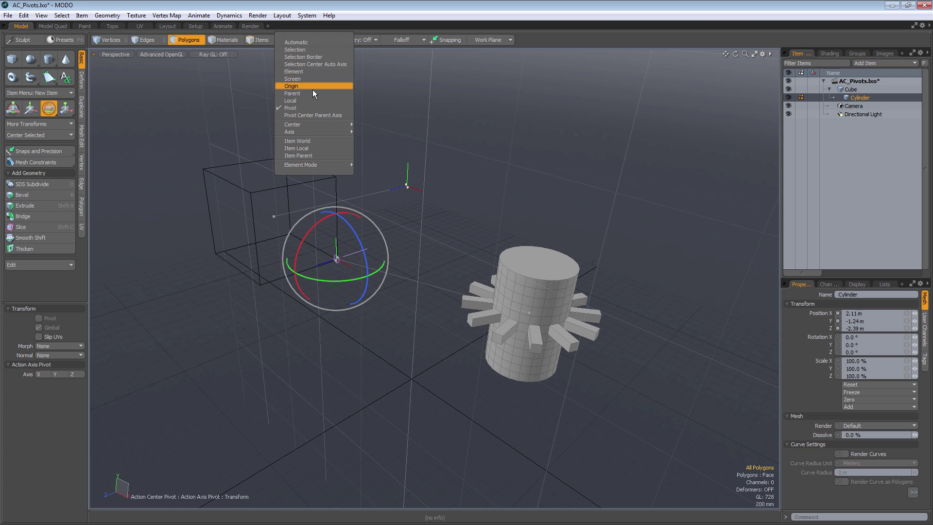
left_click(313, 93)
mouse_move(383, 165)
left_mouse_down()
mouse_move(384, 210)
mouse_move(386, 183)
left_mouse_up()
key("ctrl+z")
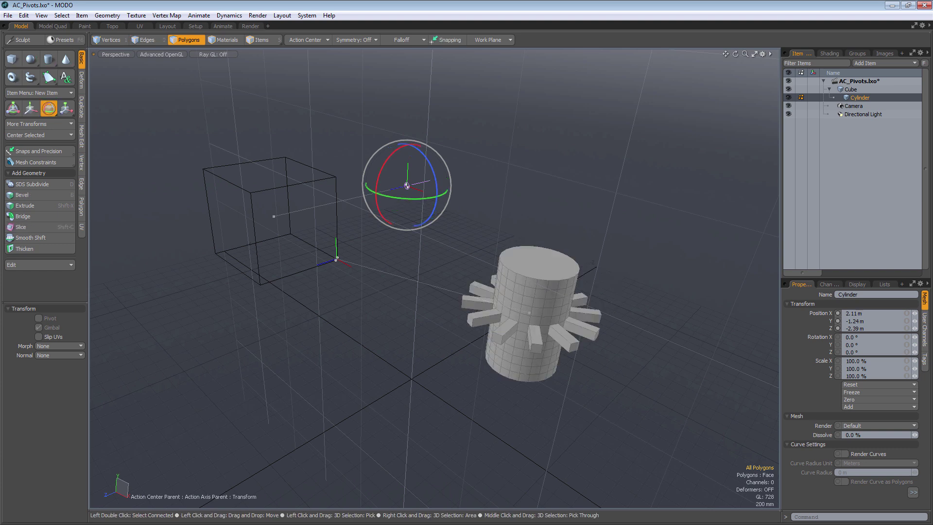
key("space")
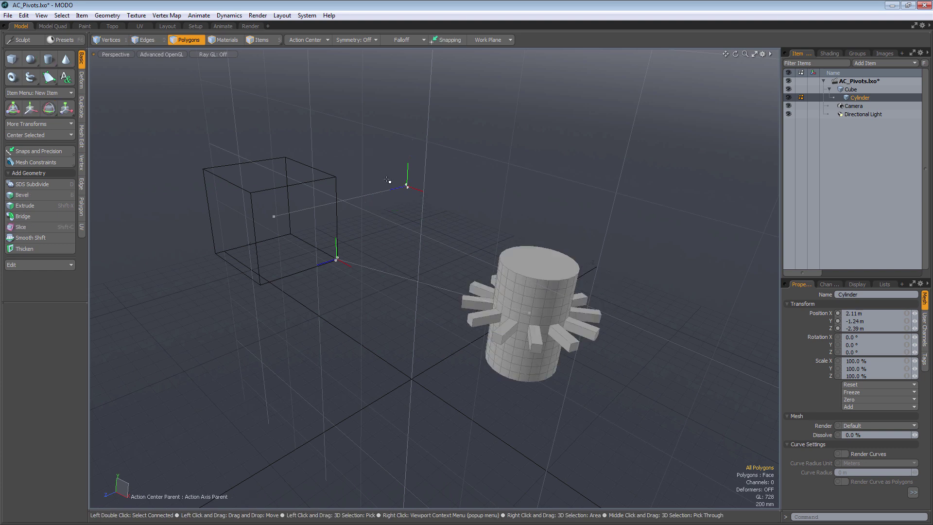
left_click(317, 39)
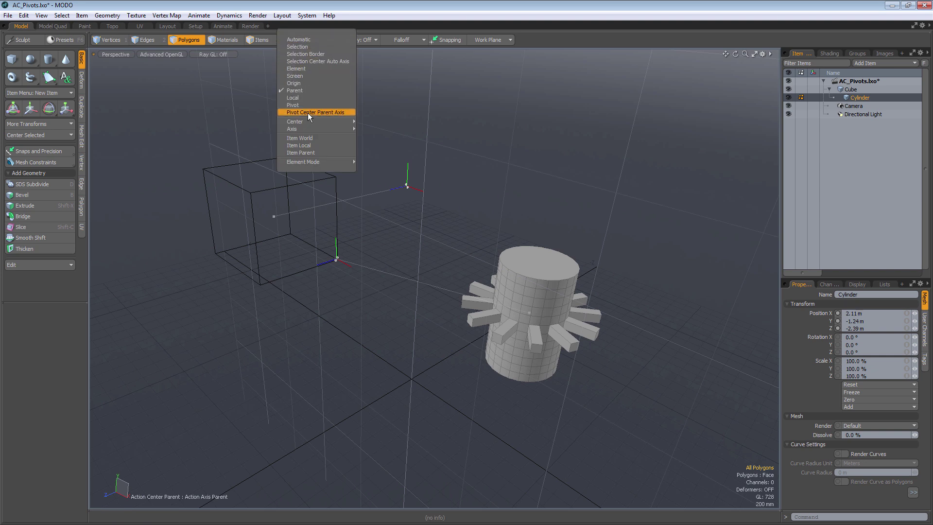
left_click(416, 107)
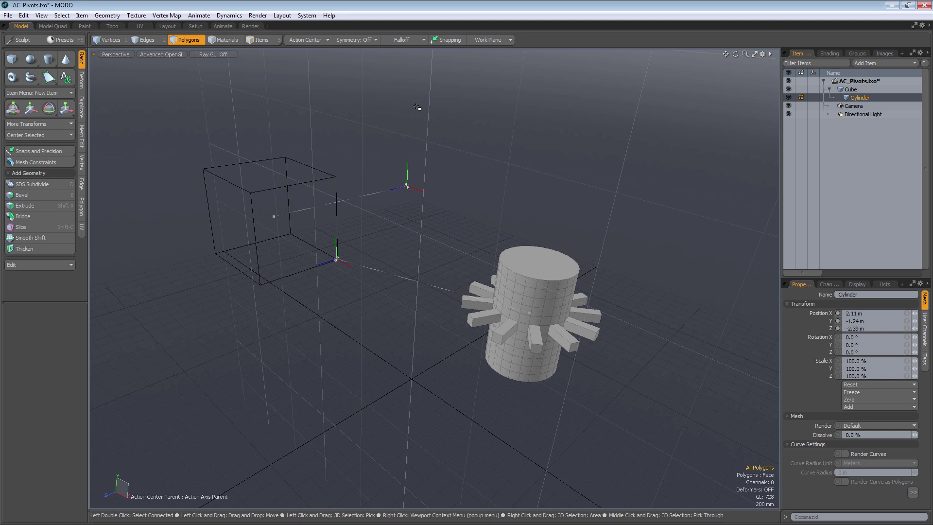
Rotate the cube item 26.5° about X with the action center set to Automatic.
left_click(262, 43)
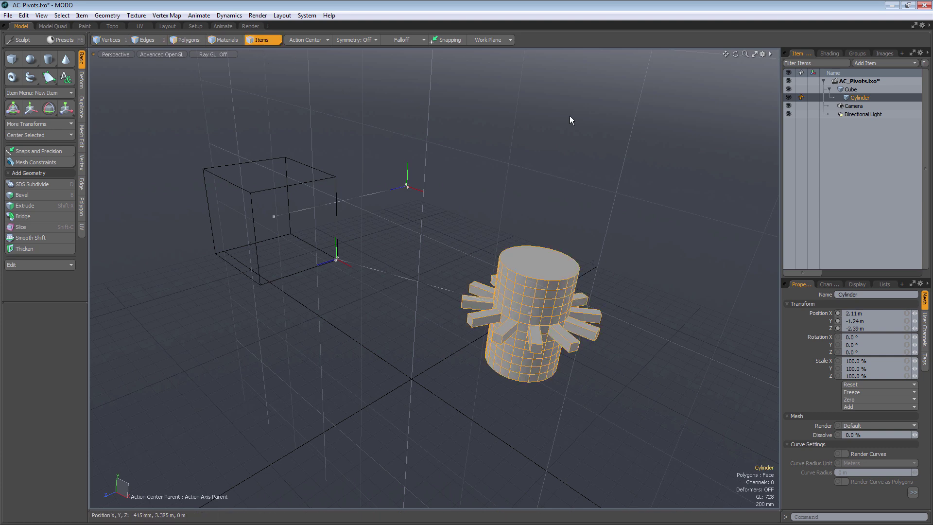
left_click(850, 89)
key("e")
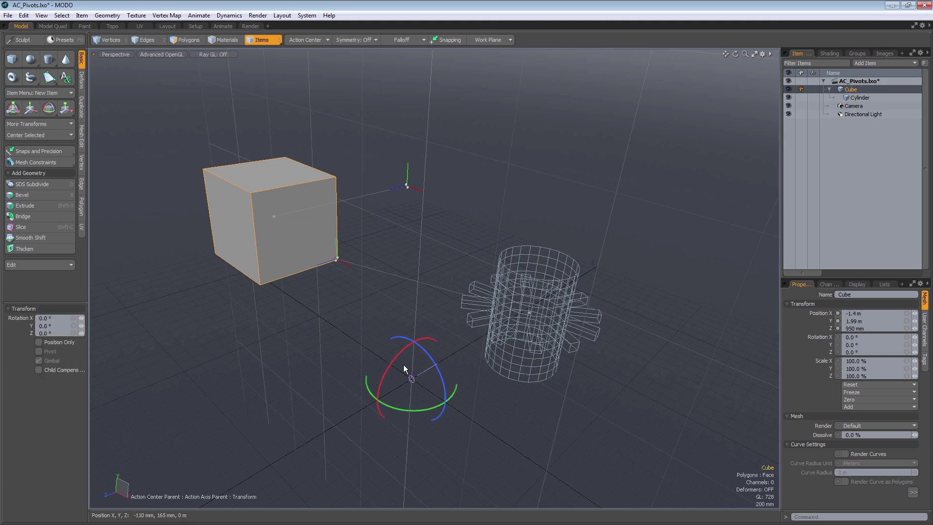
left_click(306, 40)
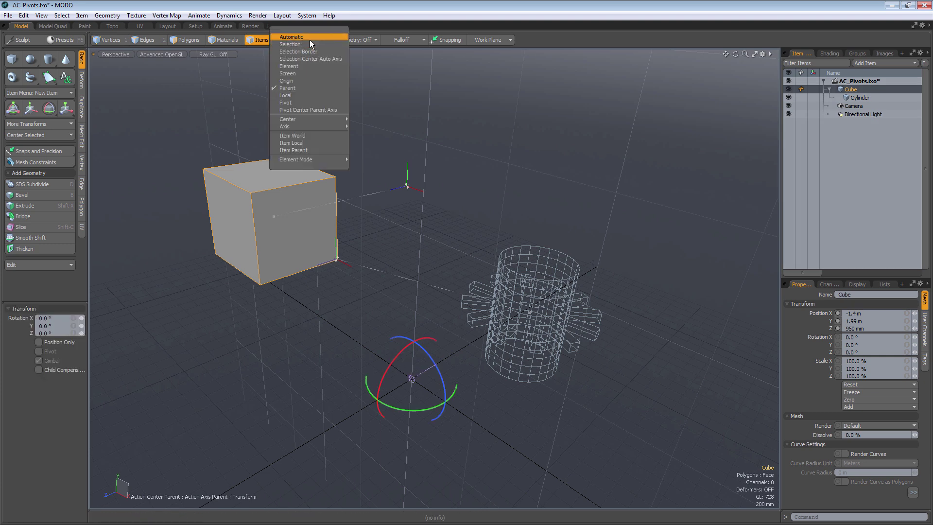
left_click(310, 37)
left_click_drag(238, 182, 252, 215)
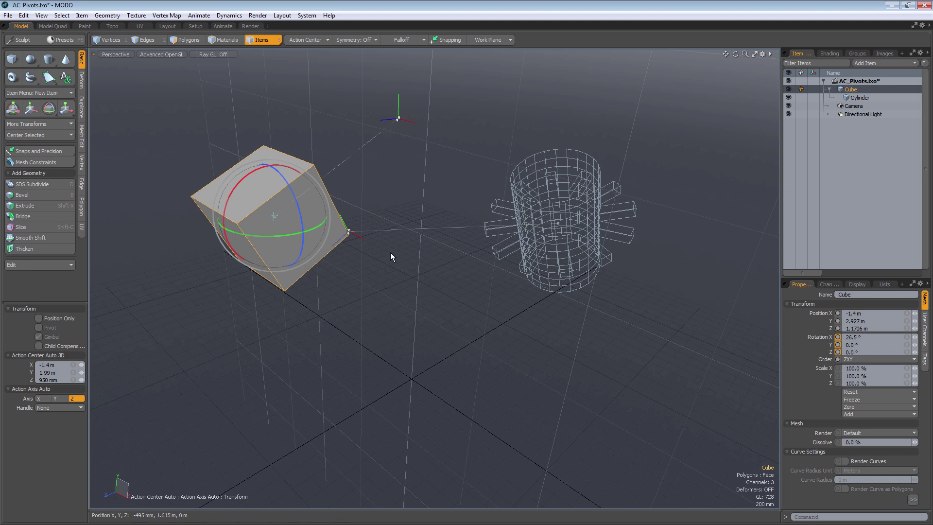
key("q")
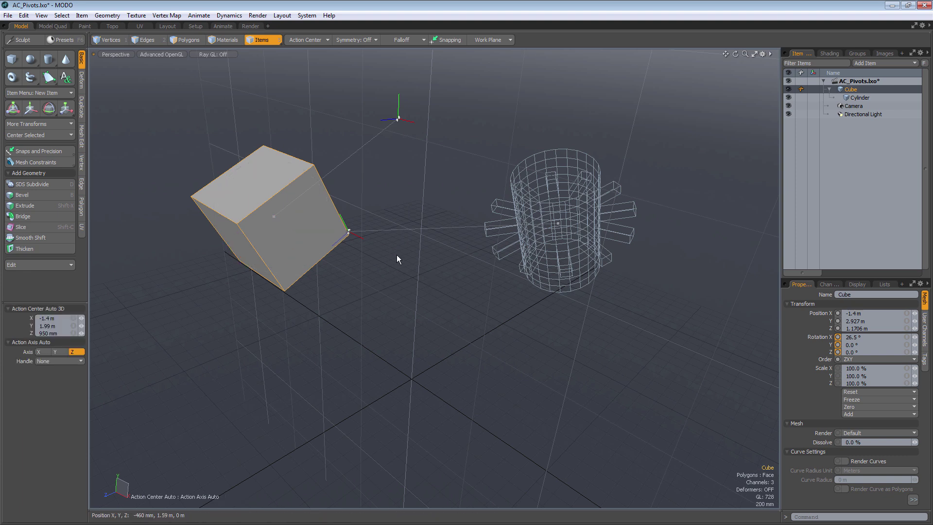
Select the cylinder's pivot in pivot selection mode and rotate only the pivot about X at the cube's corner.
left_click(561, 202)
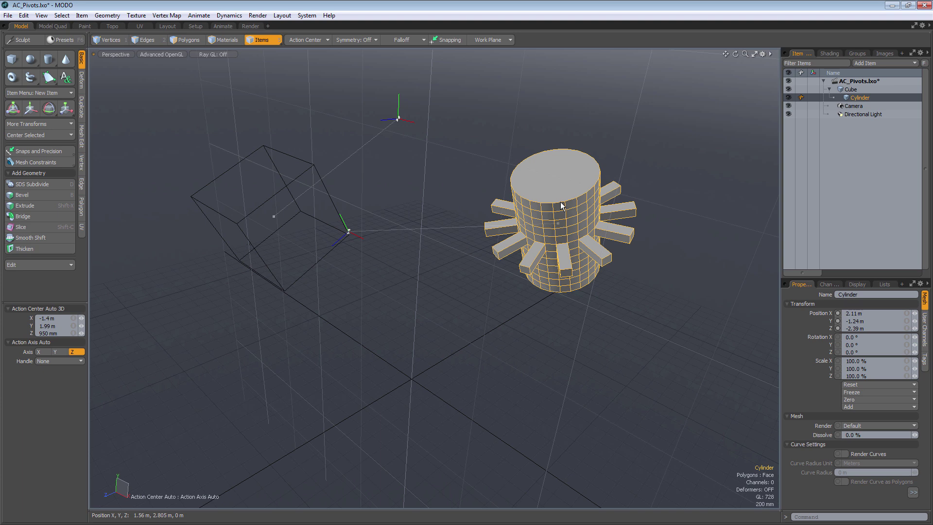
left_click(258, 39)
left_click(259, 48)
left_click(349, 231)
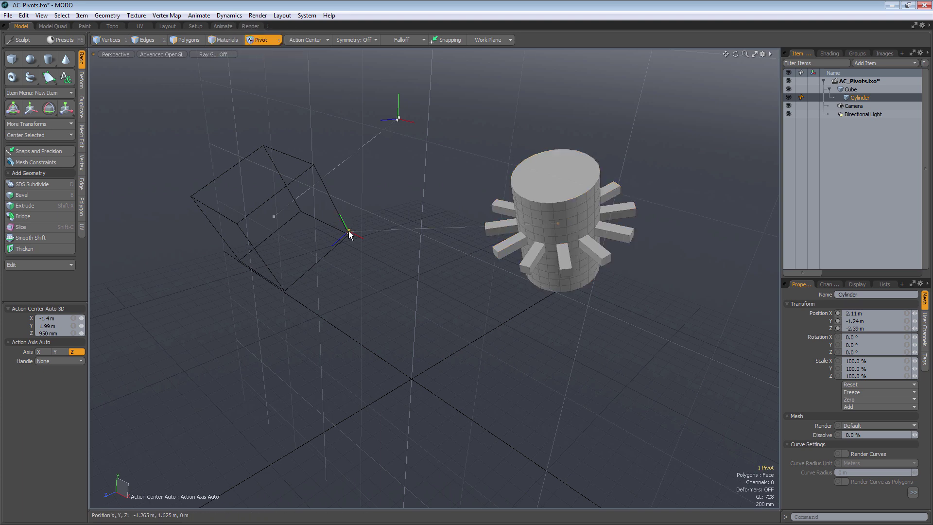
key("y")
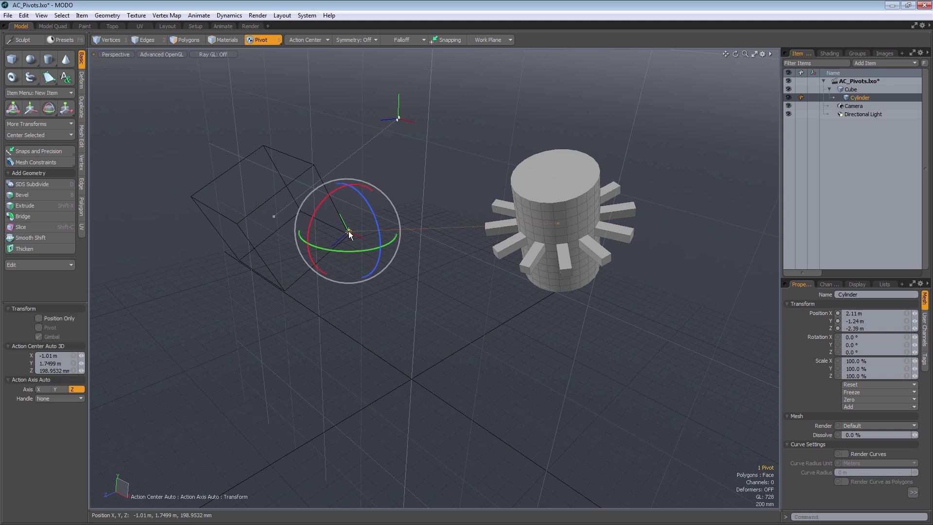
left_click_drag(313, 216, 312, 226, "ctrl")
left_click_drag(309, 238, 307, 254)
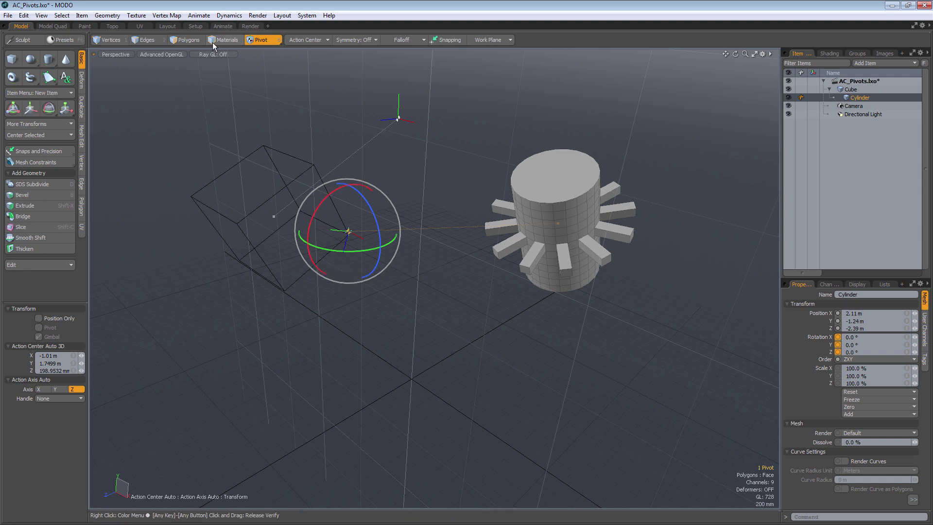
In polygon mode, set the action center to Pivot and rotate the cylinder's polygons slightly about the rotated pivot's Z axis.
left_click(189, 40)
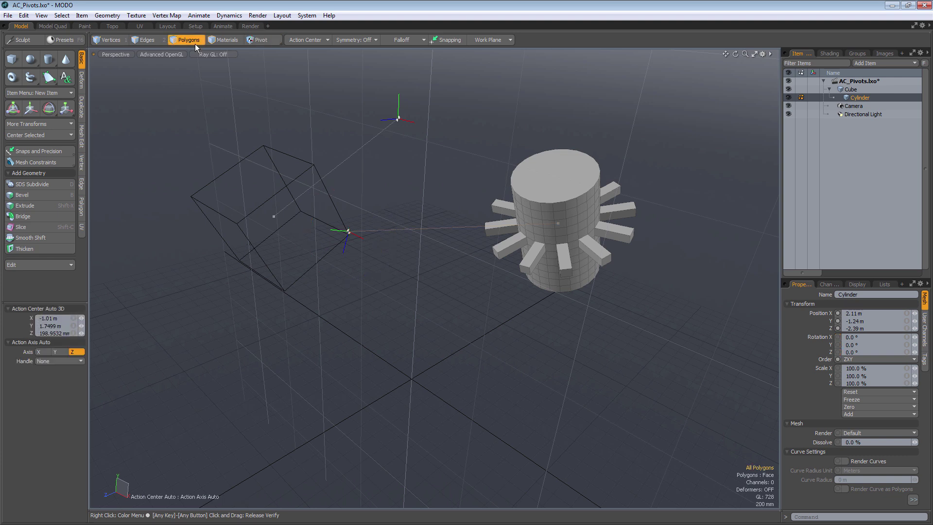
left_click(301, 40)
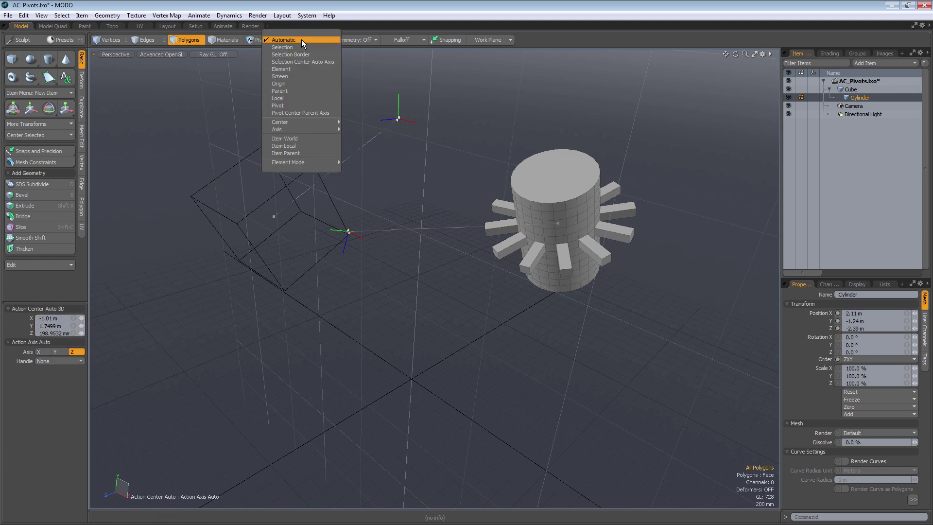
left_click(293, 105)
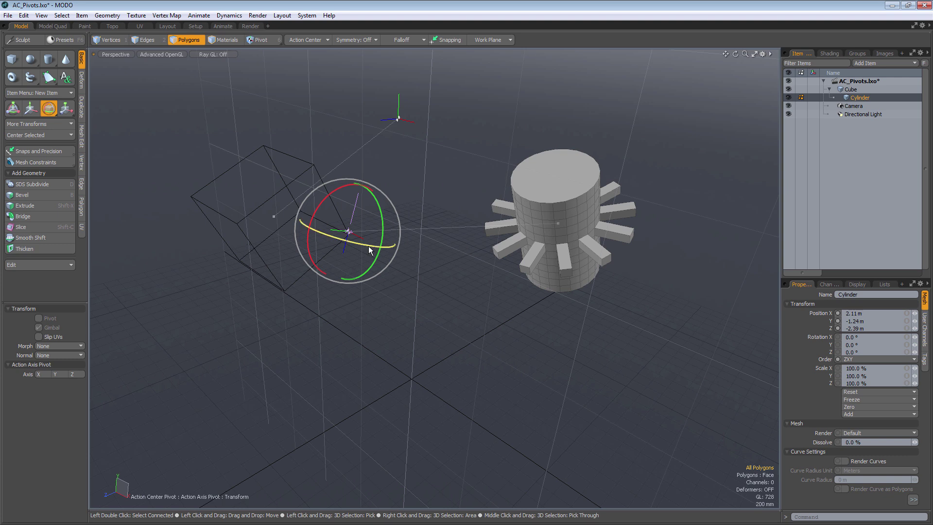
left_click_drag(395, 245, 377, 263)
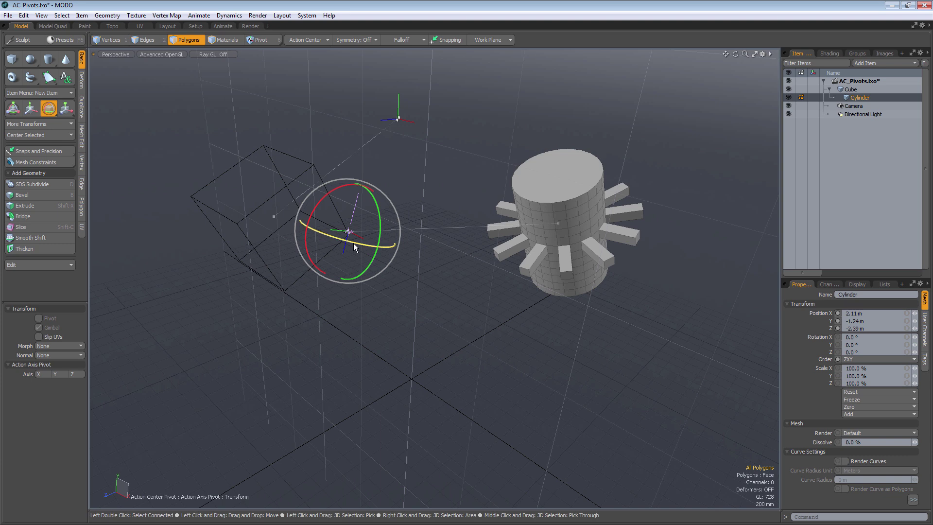
Set the action center to Pivot Center Parent Axis and rotate the cylinder's polygons about the parent's Y axis.
left_click(315, 40)
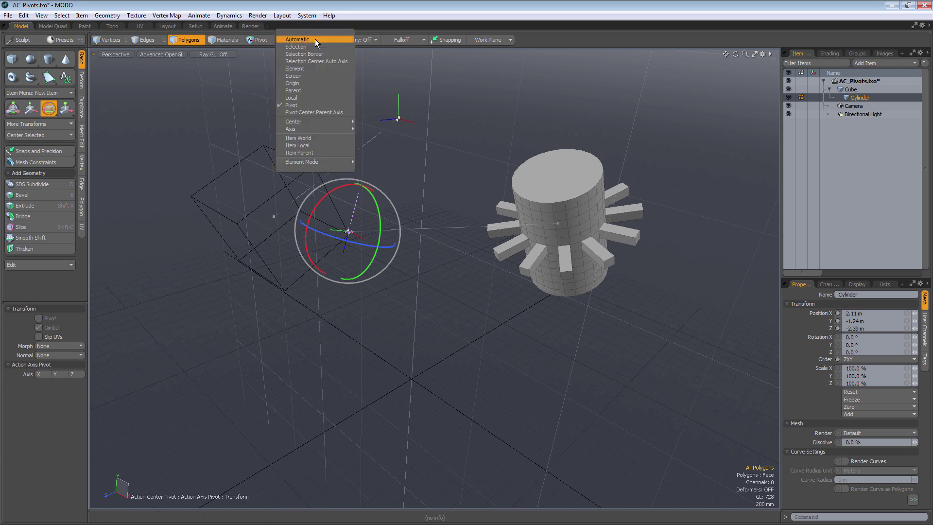
left_click(306, 112)
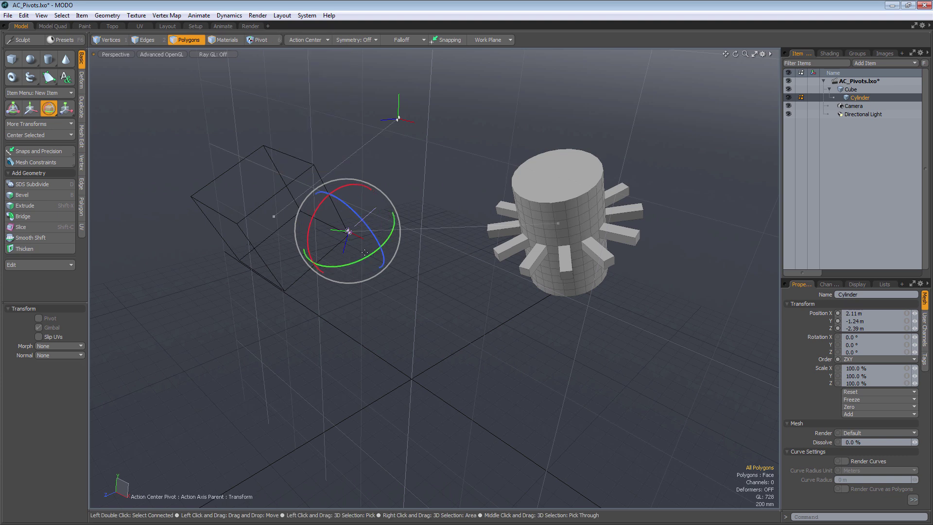
left_click_drag(354, 264, 425, 286)
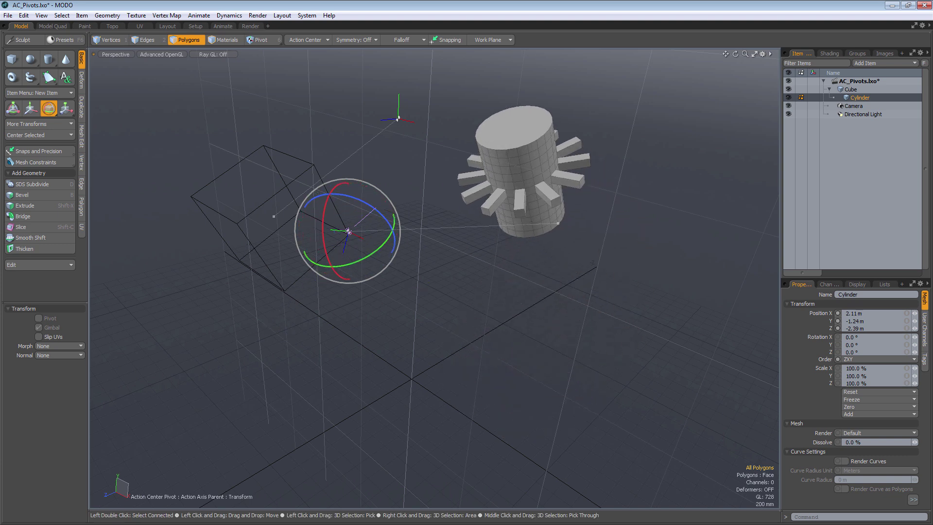
Switch the action center back to Pivot and rotate the cylinder's polygons further about the pivot's own Z axis.
left_click(316, 38)
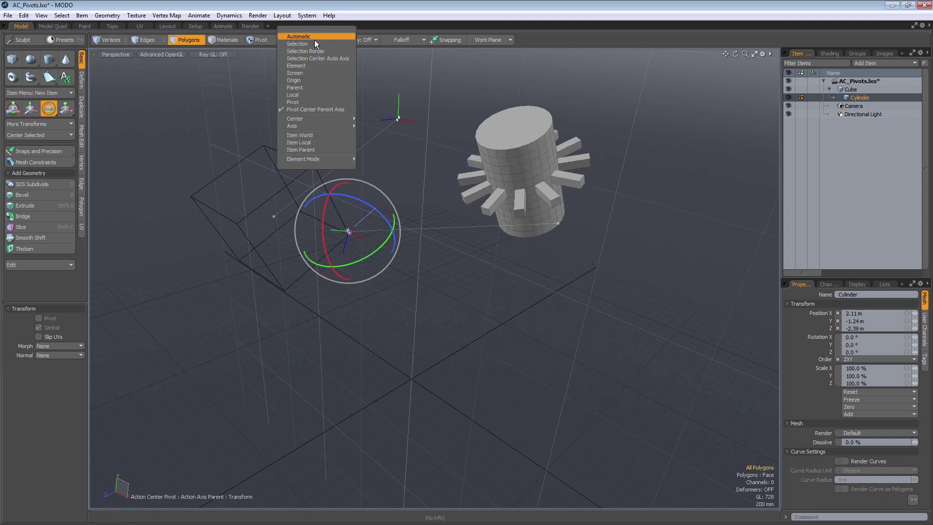
left_click(307, 101)
left_click_drag(344, 240, 335, 194)
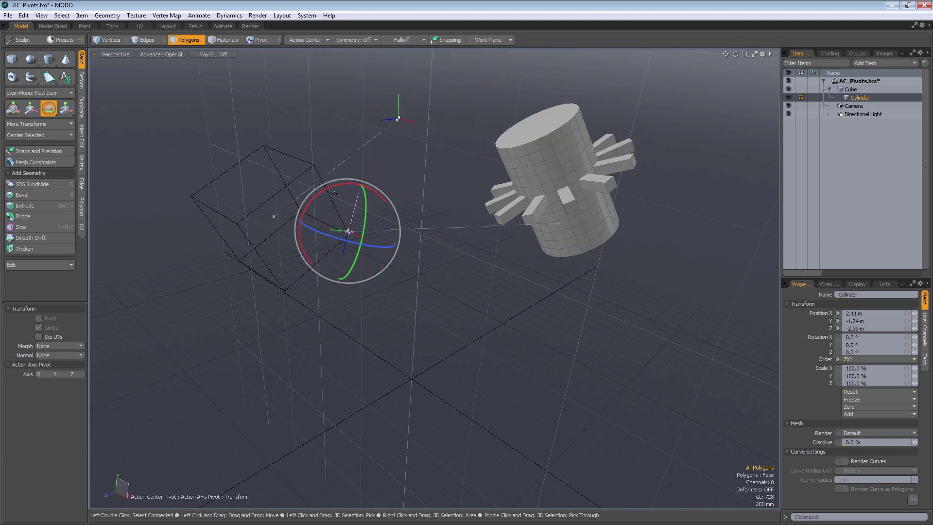
Return the action center to Pivot Center Parent Axis and rotate the cylinder's polygons slightly about the parent's X axis.
left_click(310, 41)
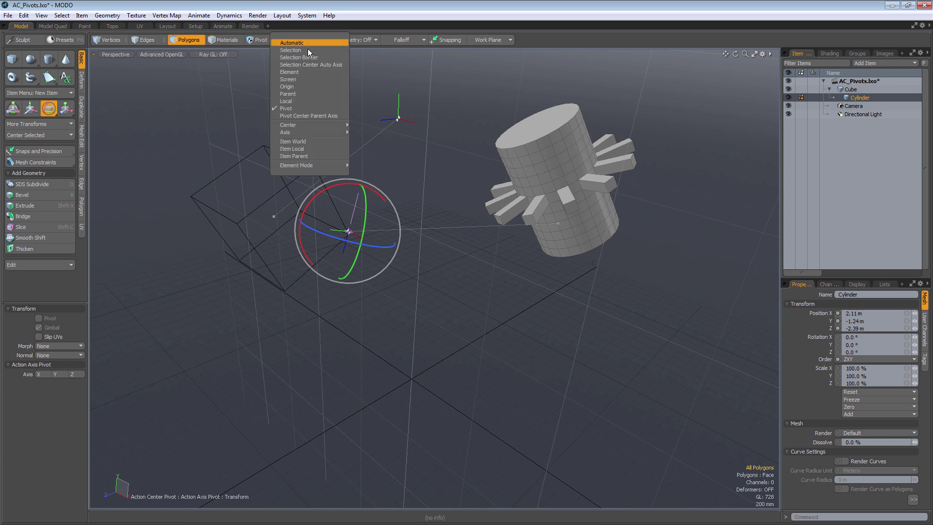
left_click(301, 115)
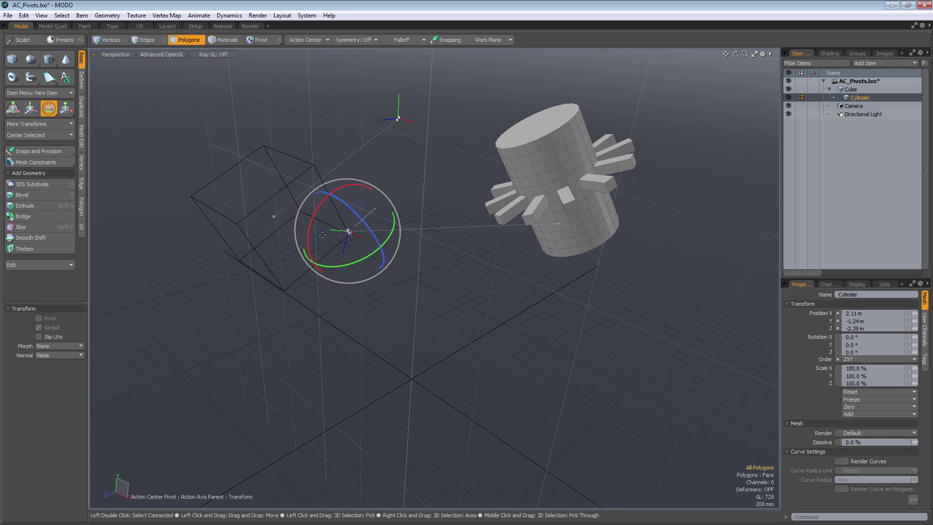
mouse_move(311, 228)
left_mouse_down()
mouse_move(315, 243)
mouse_move(303, 214)
mouse_move(309, 193)
mouse_move(308, 239)
mouse_move(317, 167)
mouse_move(309, 229)
left_mouse_up()
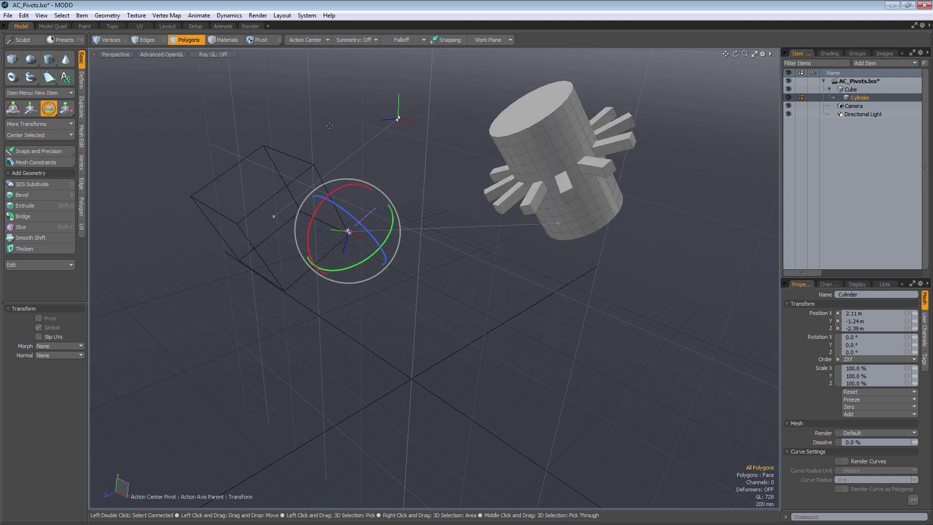